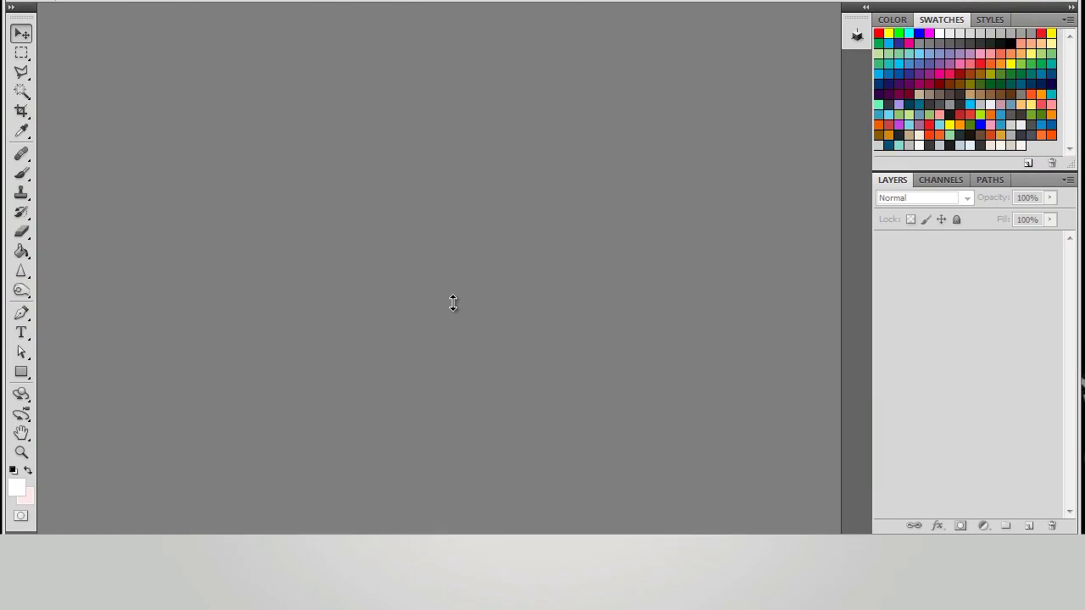
Step: Create a new 1200 × 1080 pixel document
click(20, 38)
click(34, 58)
key(Tab)
text(1200)
key(Tab)
key(Tab)
text(1080)
key(Return)
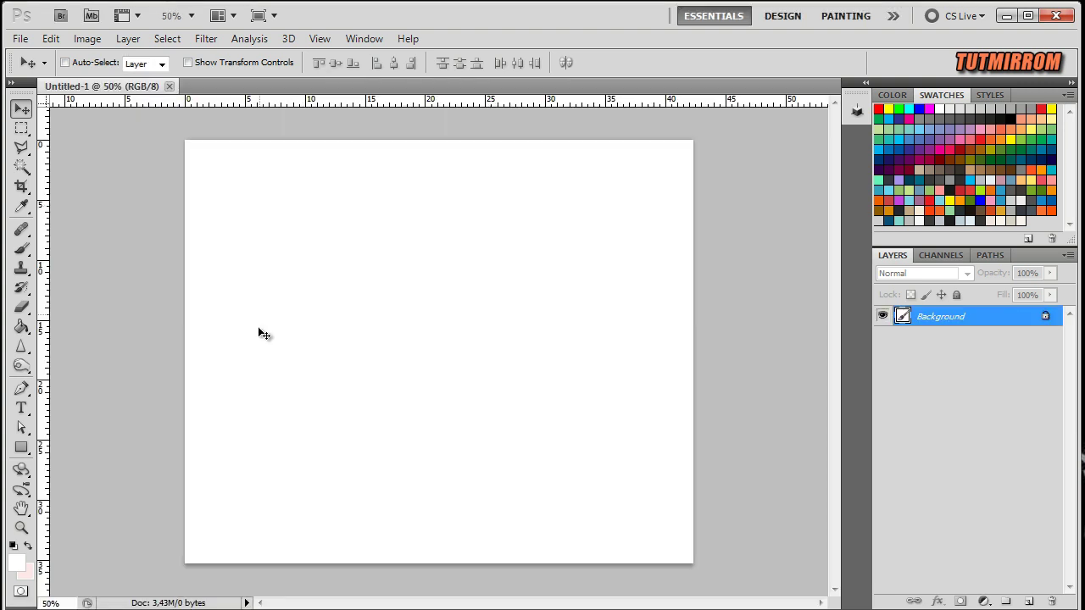
Step: Fit the canvas to the window and show the grid
key(ctrl+0)
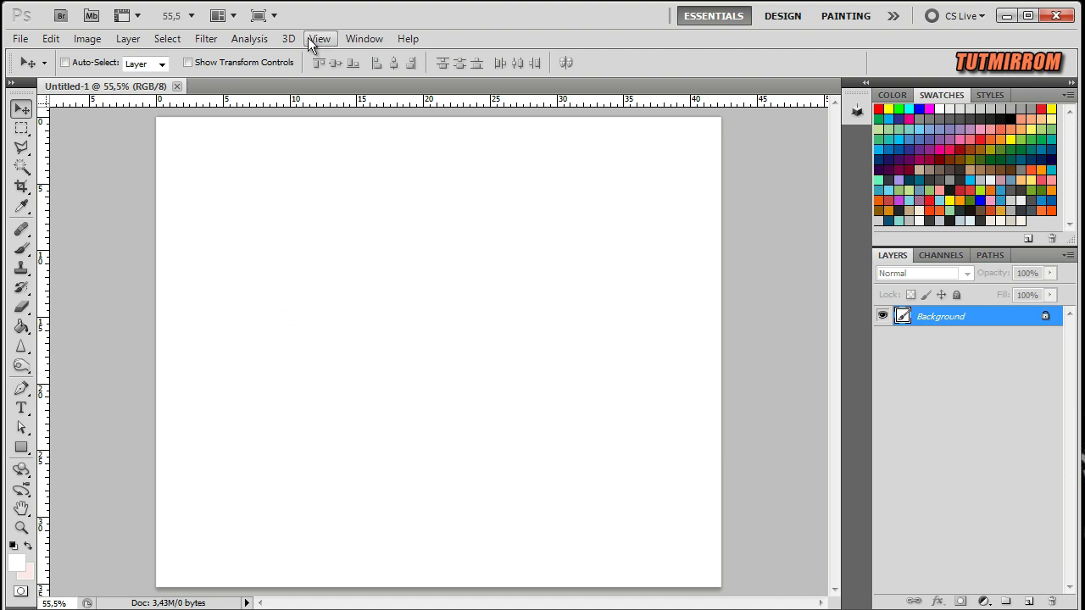
click(307, 43)
click(536, 354)
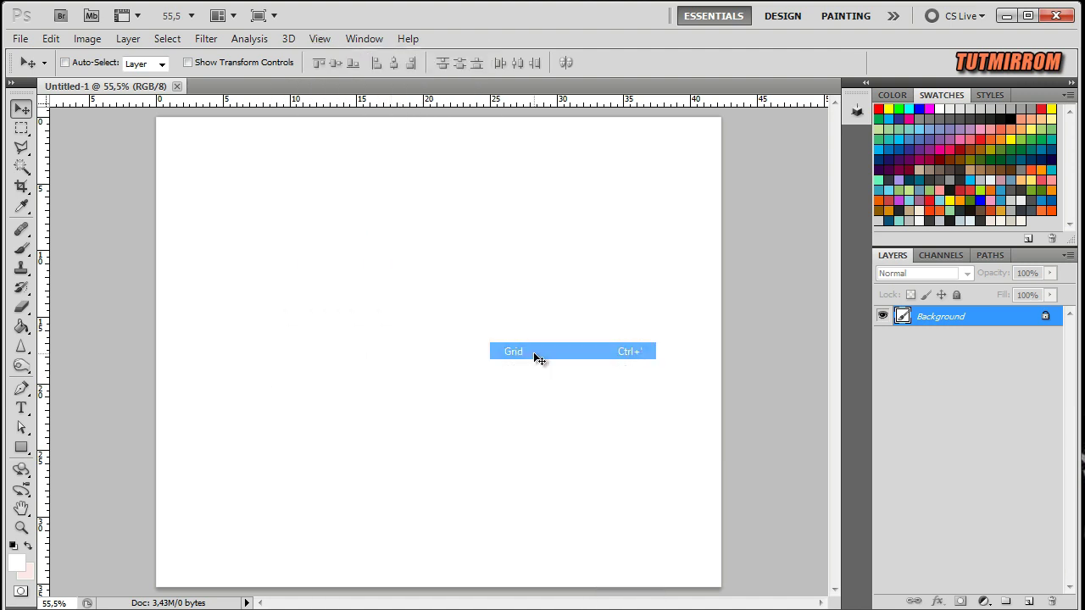
Step: Unlock the background as Layer 0 and give it a radial Gradient Overlay
double_click(1047, 316)
click(770, 365)
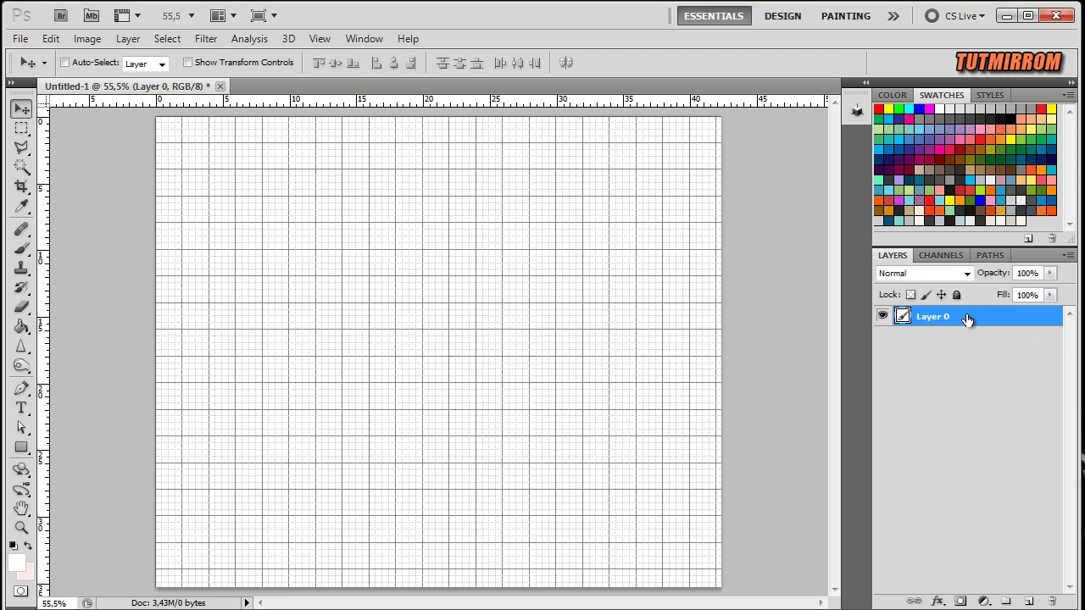
right_click(967, 319)
click(950, 343)
drag(789, 222, 803, 142)
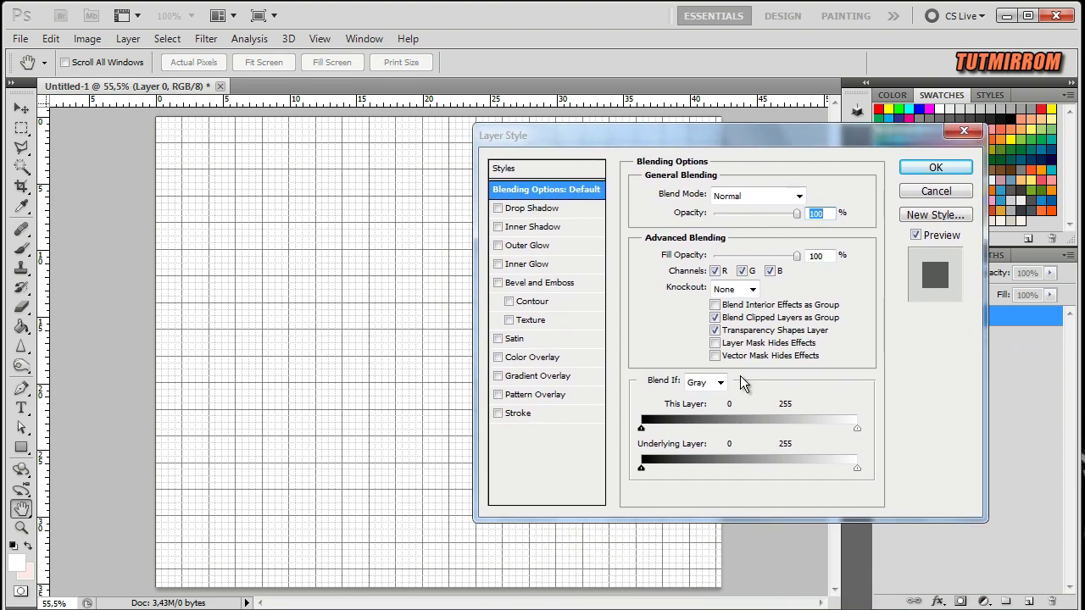
click(585, 376)
click(740, 252)
click(727, 281)
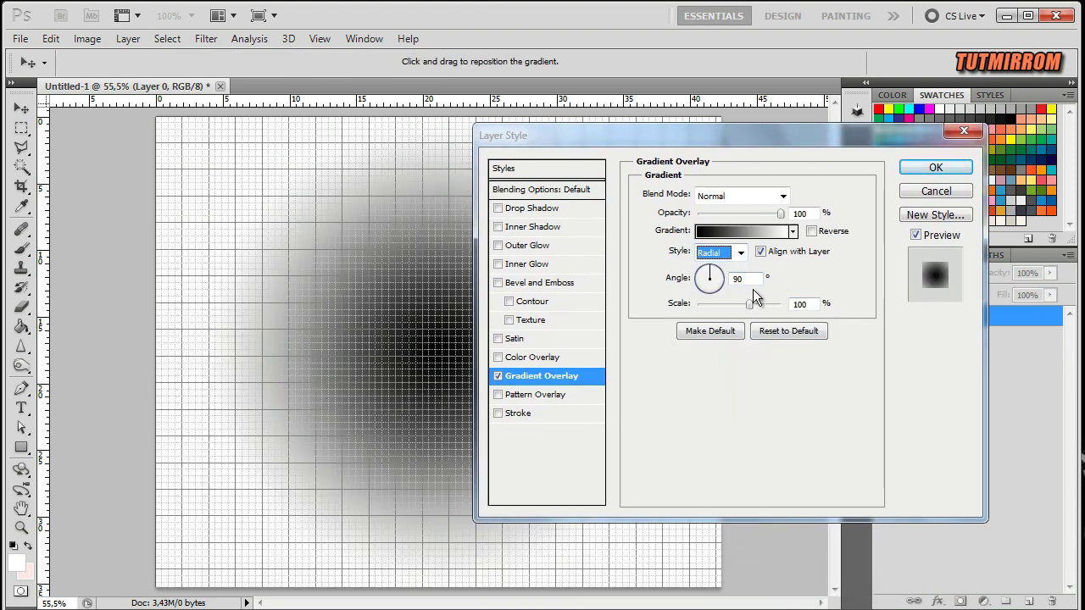
Step: Set the gradient's right colour stop to grey c9c9c9
click(741, 230)
mouse_move(439, 115)
mouse_down()
mouse_move(582, 150)
mouse_move(794, 141)
mouse_up()
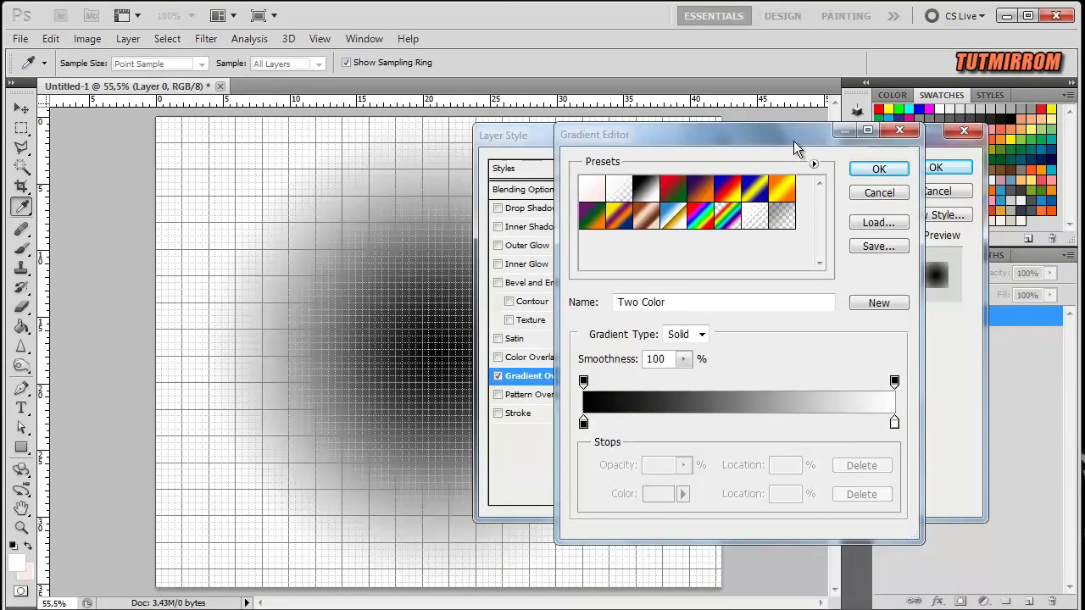
click(895, 423)
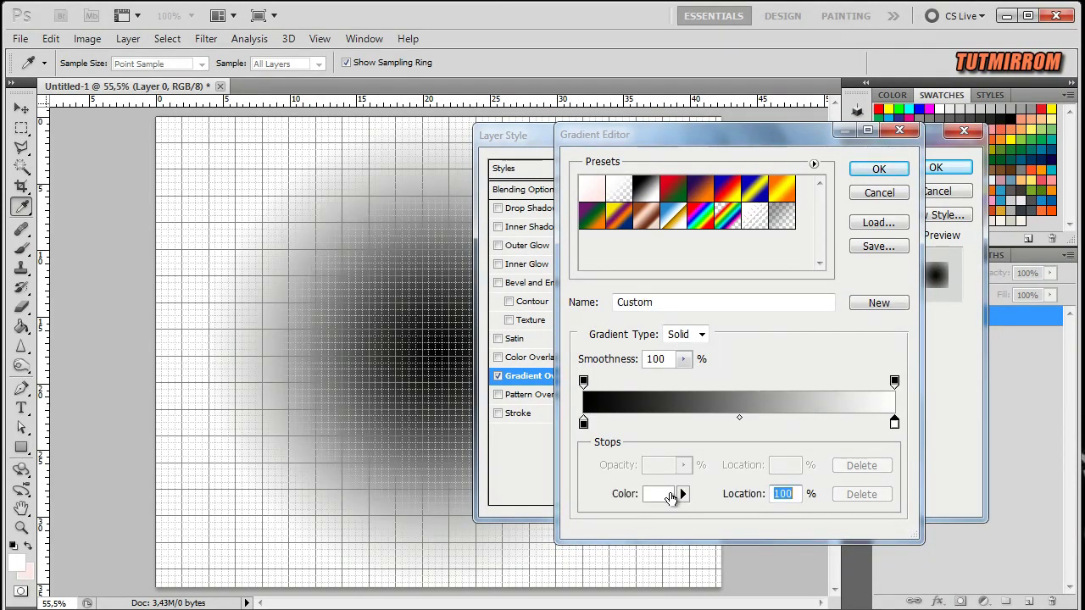
click(670, 498)
double_click(496, 445)
text(0c9c9c9)
click(599, 193)
Step: Set the left stop to light pinkish-grey f1ebeb and move it inward
click(583, 423)
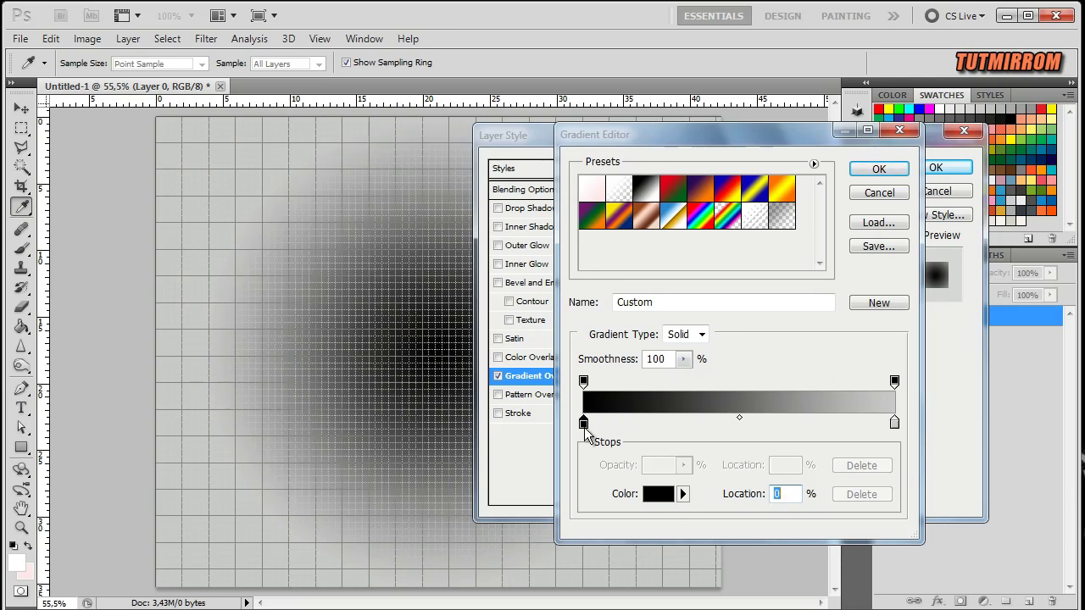
click(658, 493)
double_click(496, 446)
text(f1ebeb)
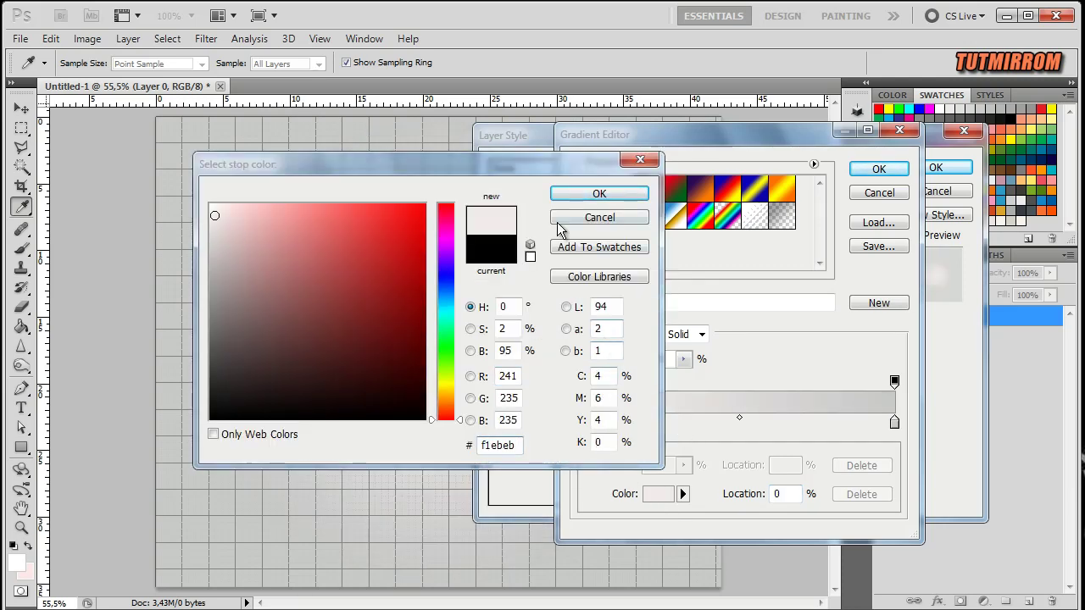
key(Return)
drag(584, 424, 658, 424)
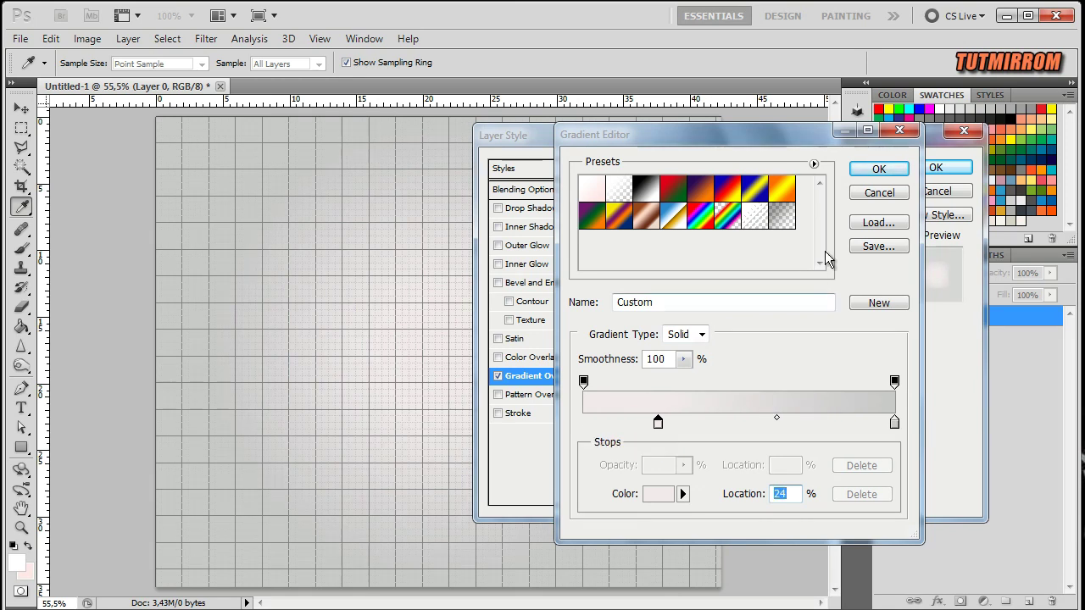
click(879, 169)
Step: Set the gradient scale to 150%, apply the overlay, and hide the grid
drag(752, 303, 781, 304)
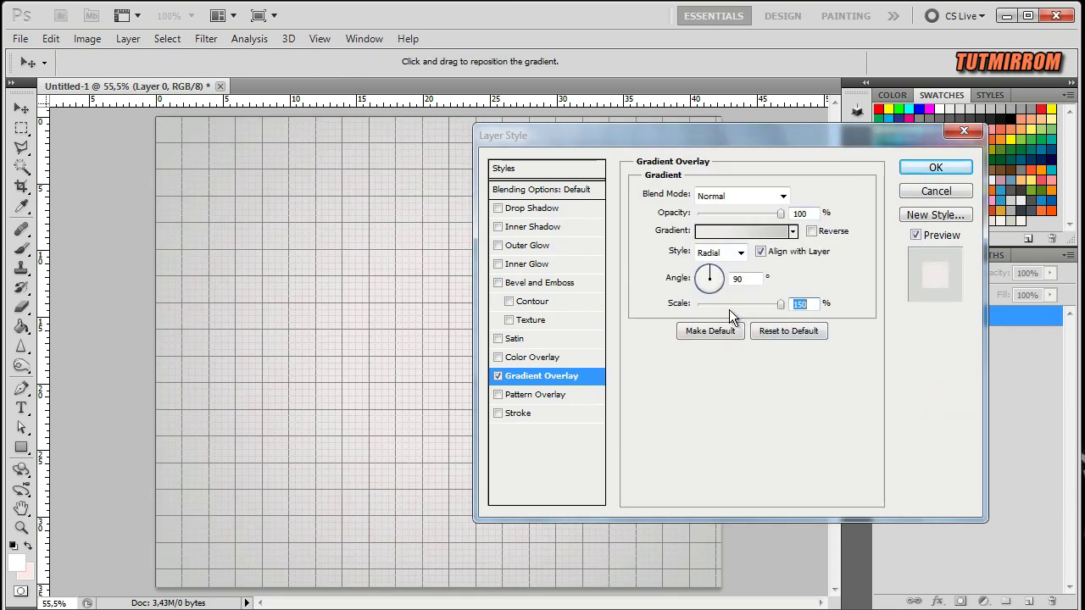
click(936, 167)
key(ctrl+h)
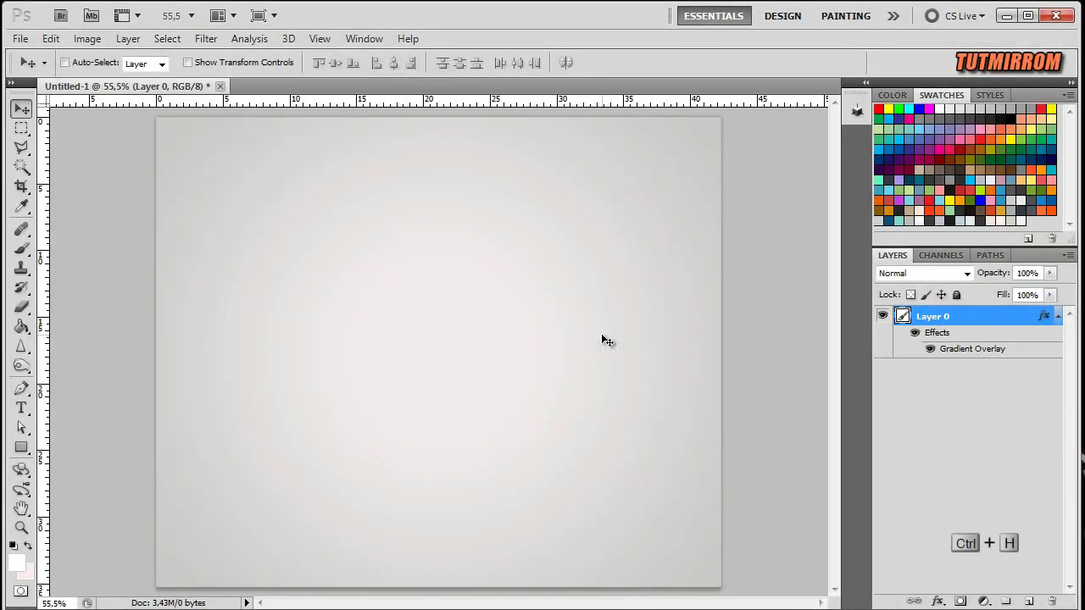
Step: Show the grid and draw a wide rectangle near the upper-left of the canvas
click(1059, 317)
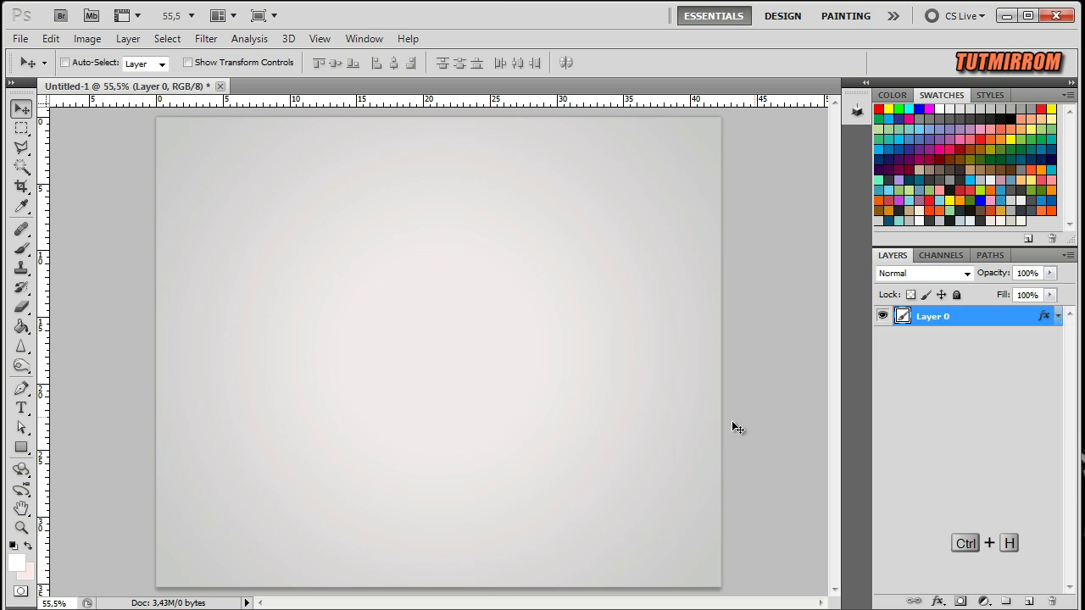
key(ctrl+h)
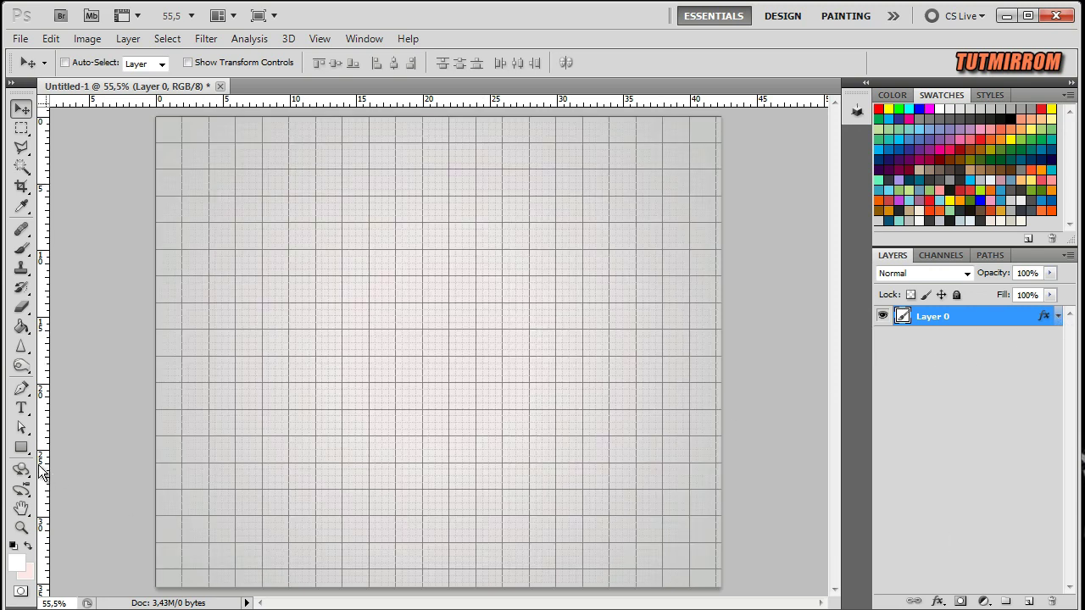
click(21, 448)
click(114, 447)
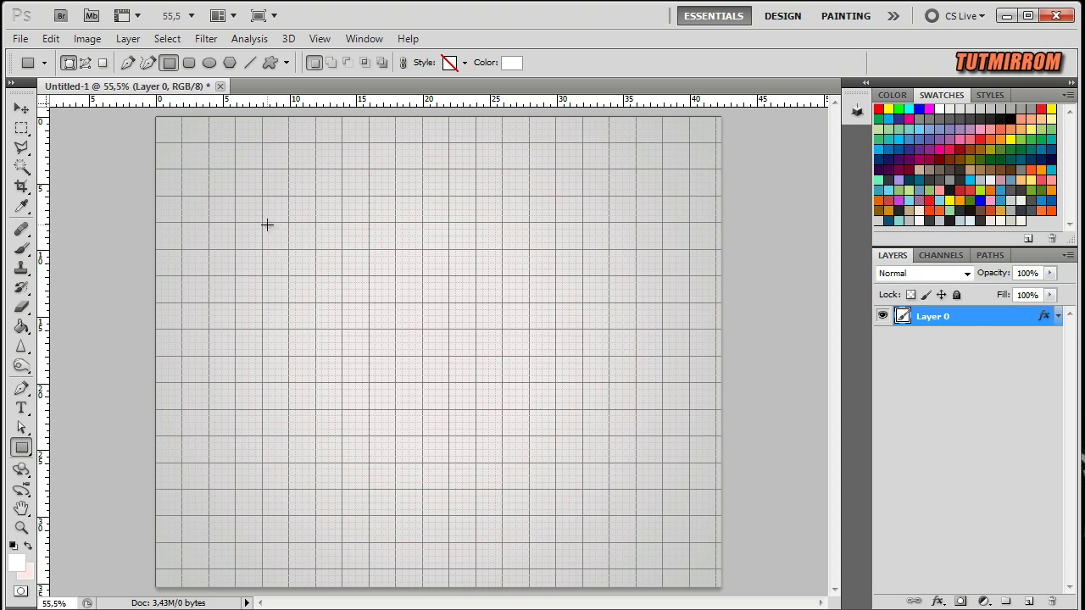
mouse_move(281, 245)
mouse_down()
mouse_move(314, 277)
mouse_move(422, 274)
mouse_up()
Step: Zoom to 100% and widen the rectangle to the right with Free Transform
key(z)
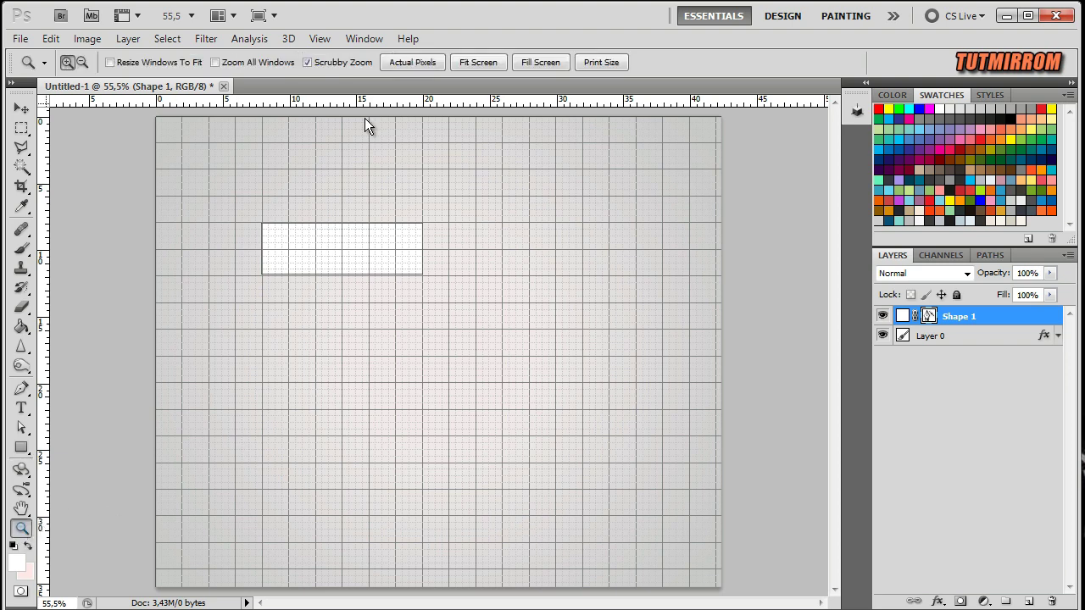
click(396, 65)
scroll(735, 346, up, 1)
scroll(736, 346, up, 2)
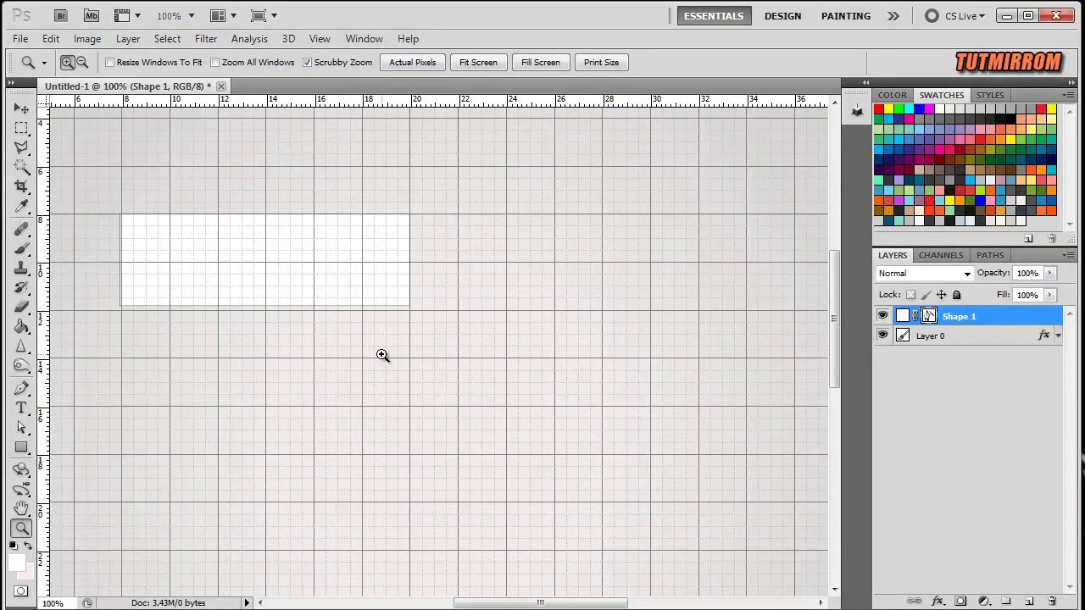
key(ctrl+t)
drag(265, 305, 267, 312)
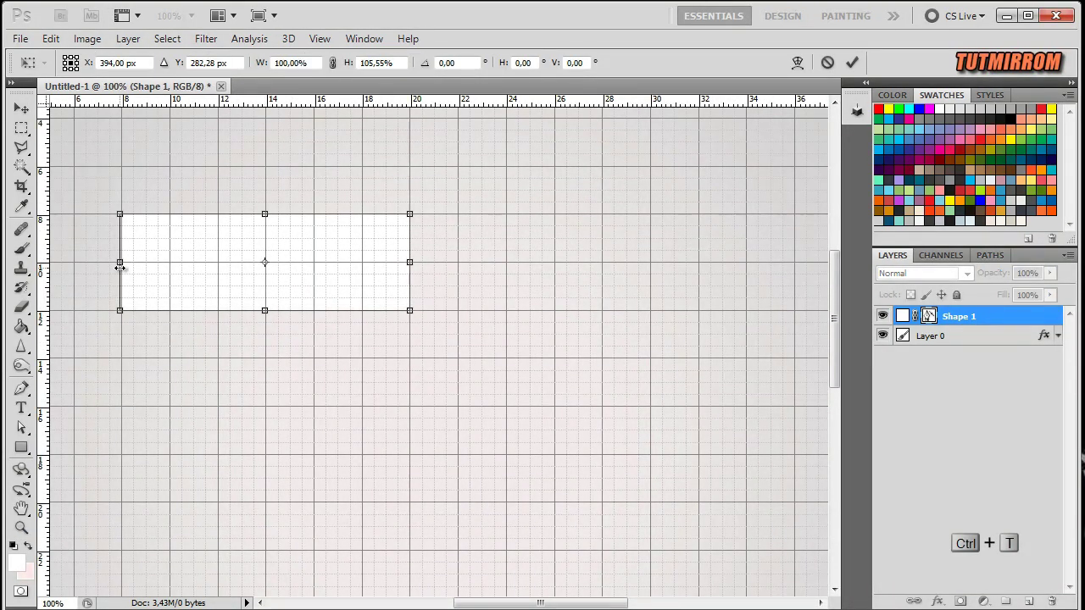
drag(424, 274, 462, 280)
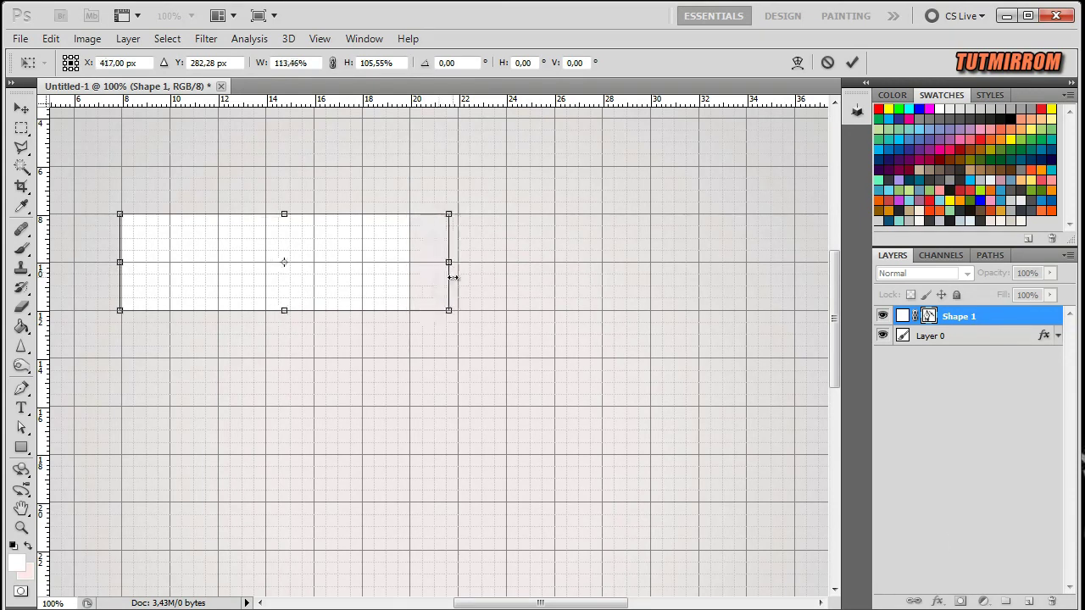
click(852, 61)
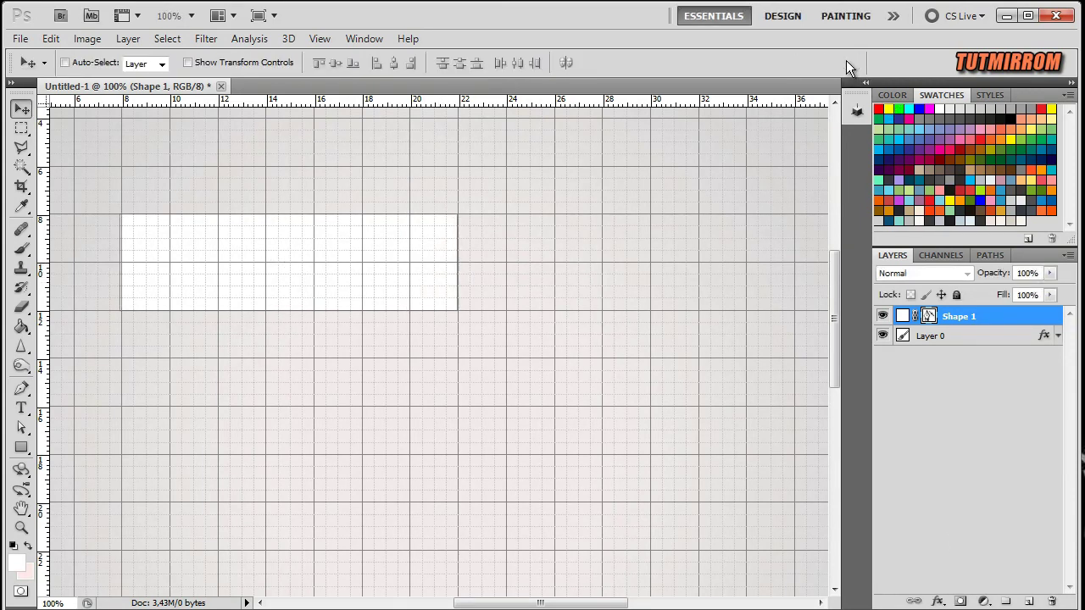
Step: Fill the rectangle with red e33f37 and rasterize the Shape 1 layer
double_click(902, 317)
drag(602, 194, 732, 217)
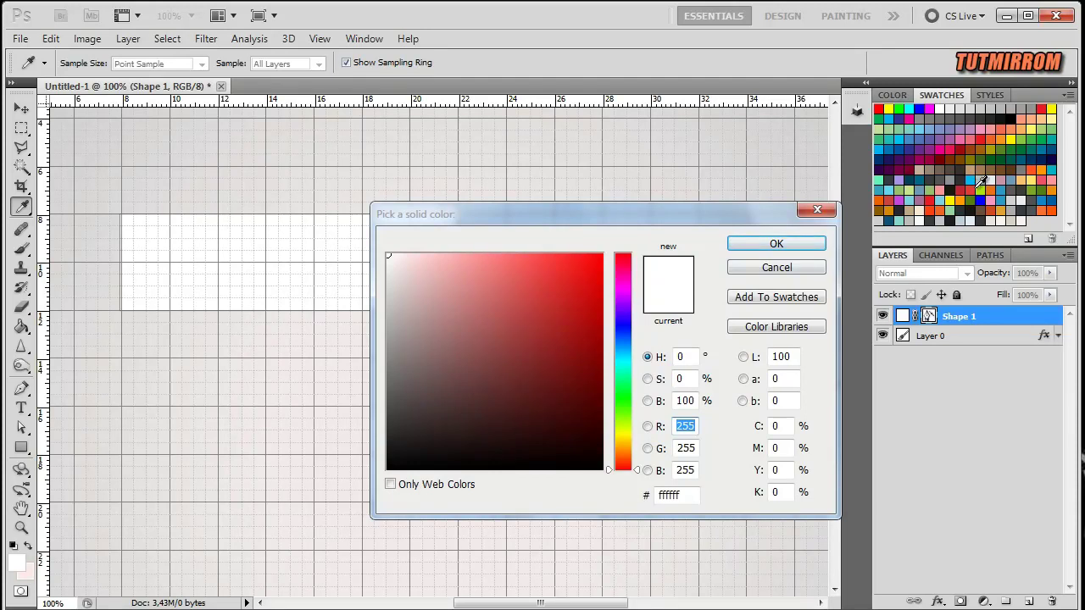
click(550, 277)
click(789, 243)
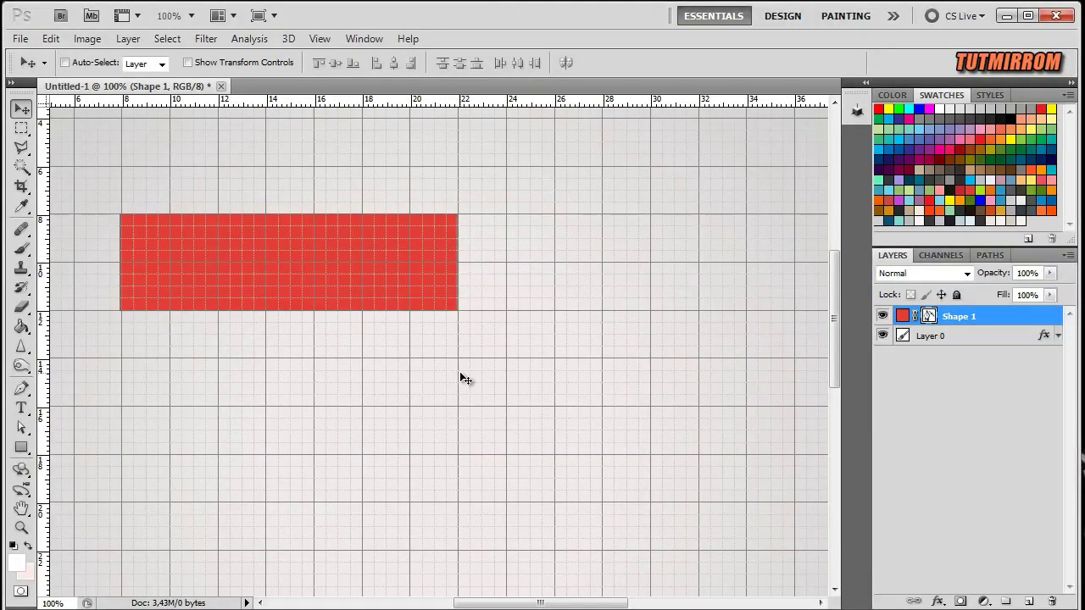
right_click(986, 318)
click(920, 462)
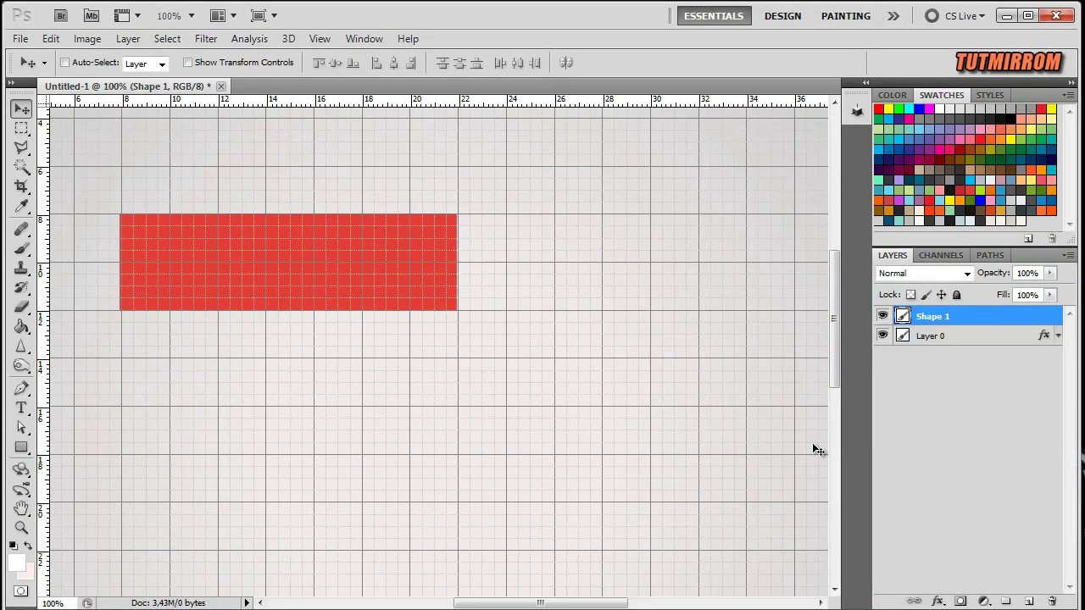
click(206, 38)
Step: Push small torn notches into the rectangle's edges in Liquify with brush size 5
click(242, 141)
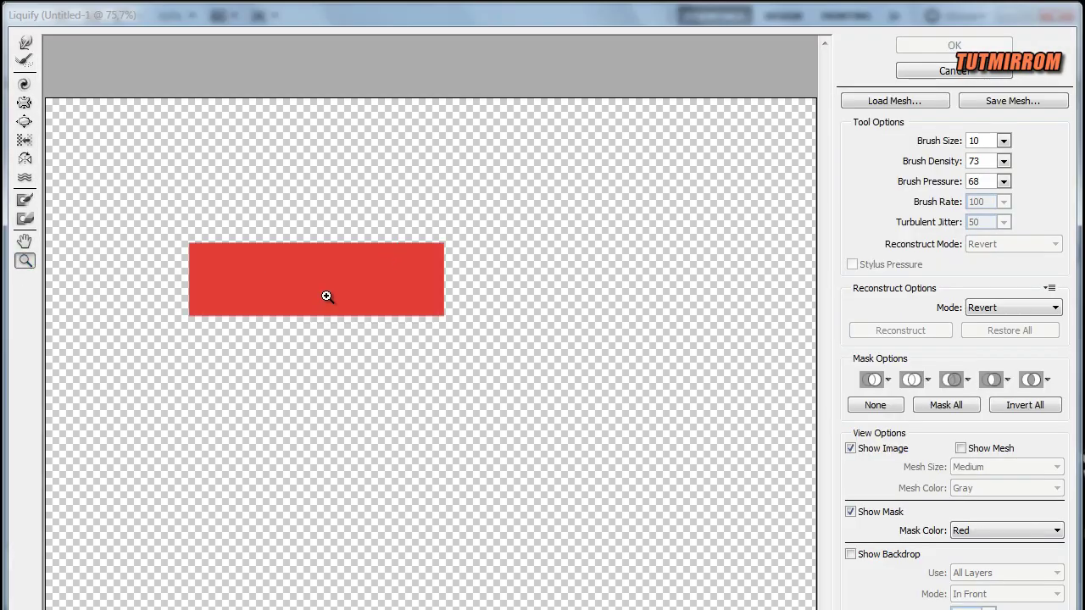
click(322, 298)
key(Return)
drag(238, 215, 308, 256)
drag(315, 220, 366, 252)
drag(443, 215, 573, 250)
click(573, 249)
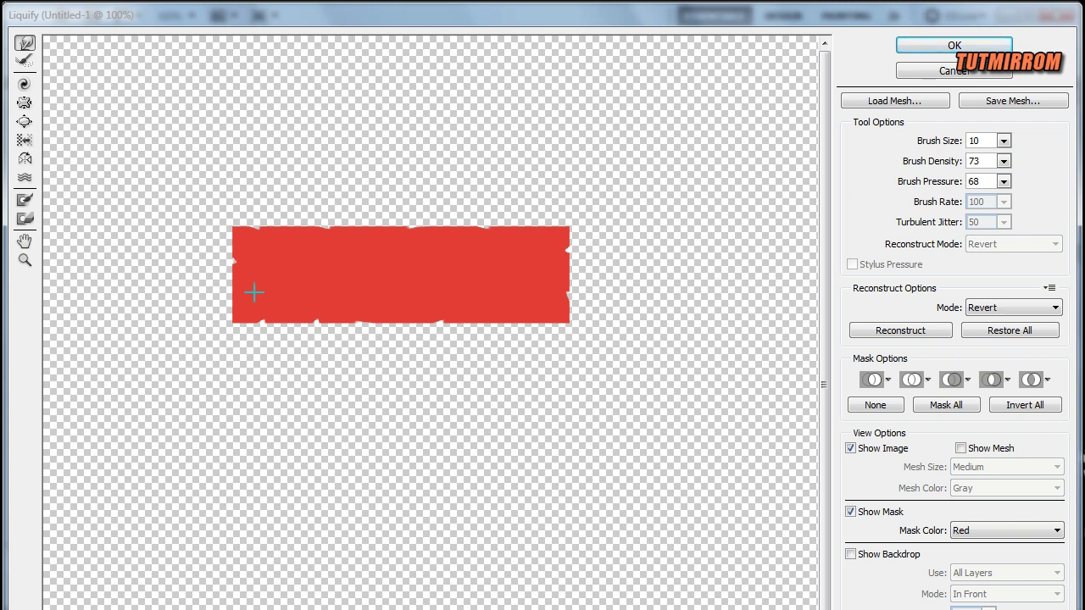
click(967, 143)
text(5)
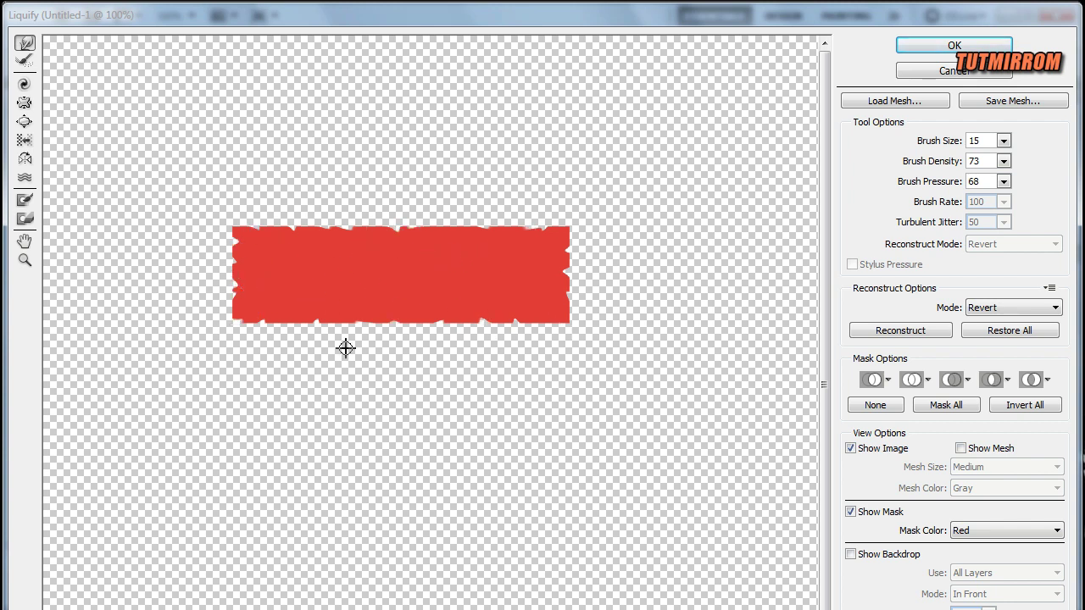
click(924, 144)
text(5)
click(955, 45)
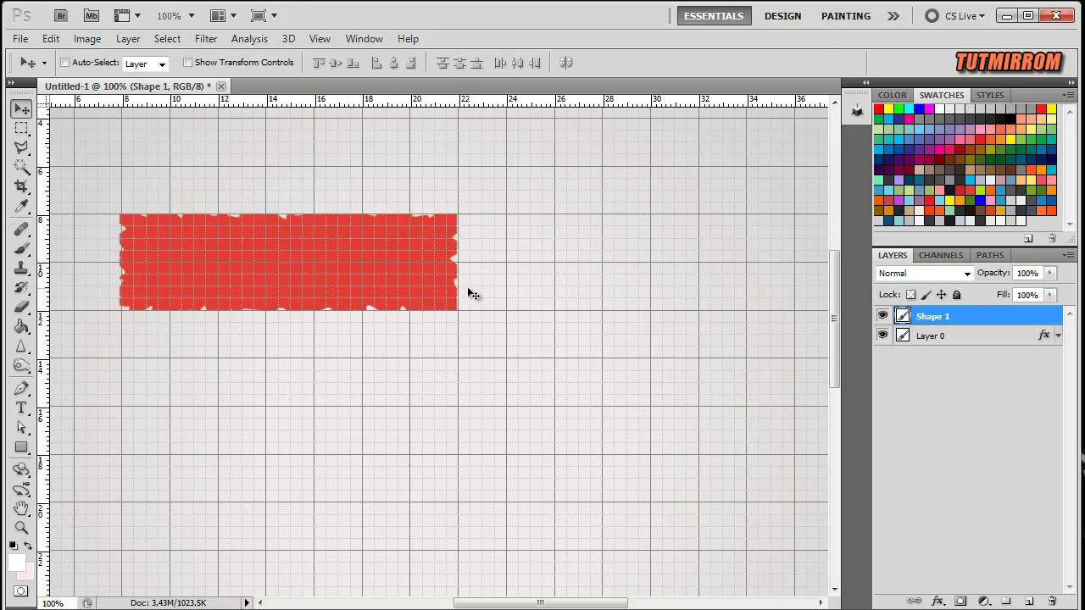
Step: Hide the grid and skew the banner's top-left corner downward
key(ctrl+apostrophe)
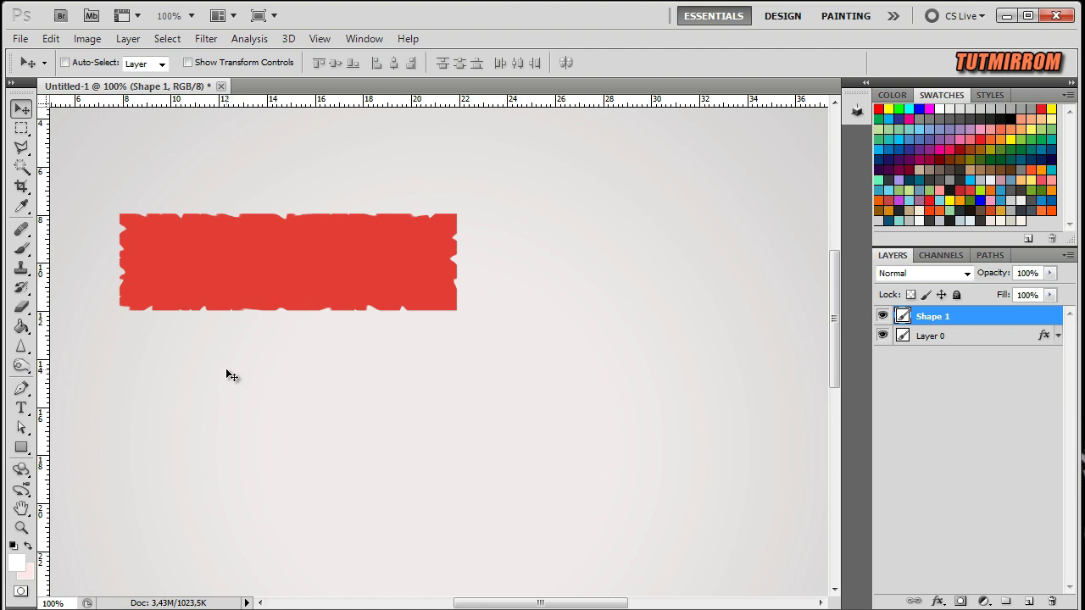
key(ctrl+t)
click(50, 38)
mouse_move(75, 384)
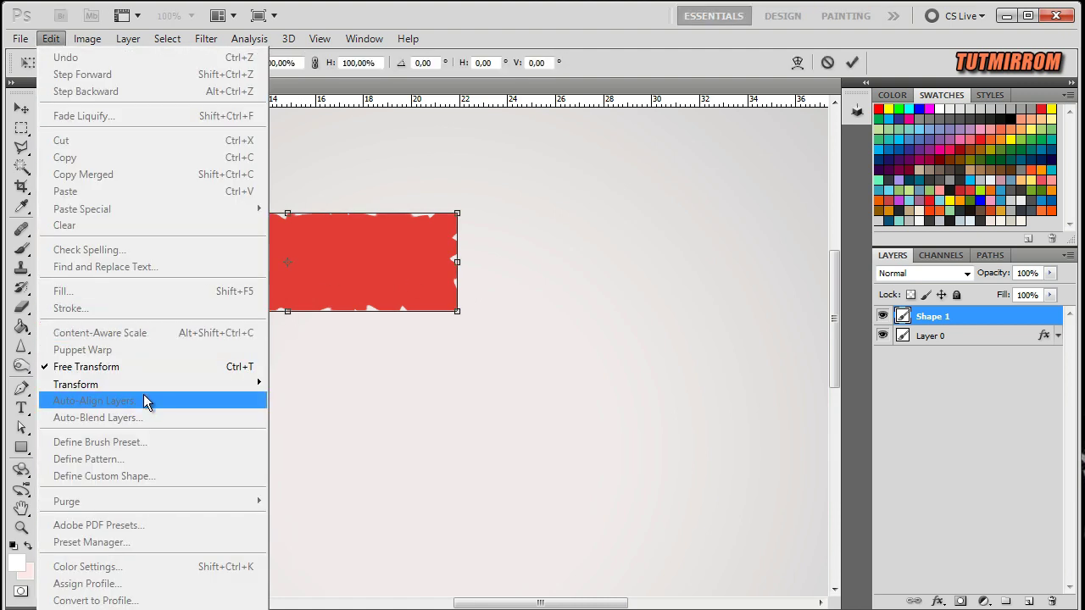
click(305, 443)
drag(118, 218, 128, 232)
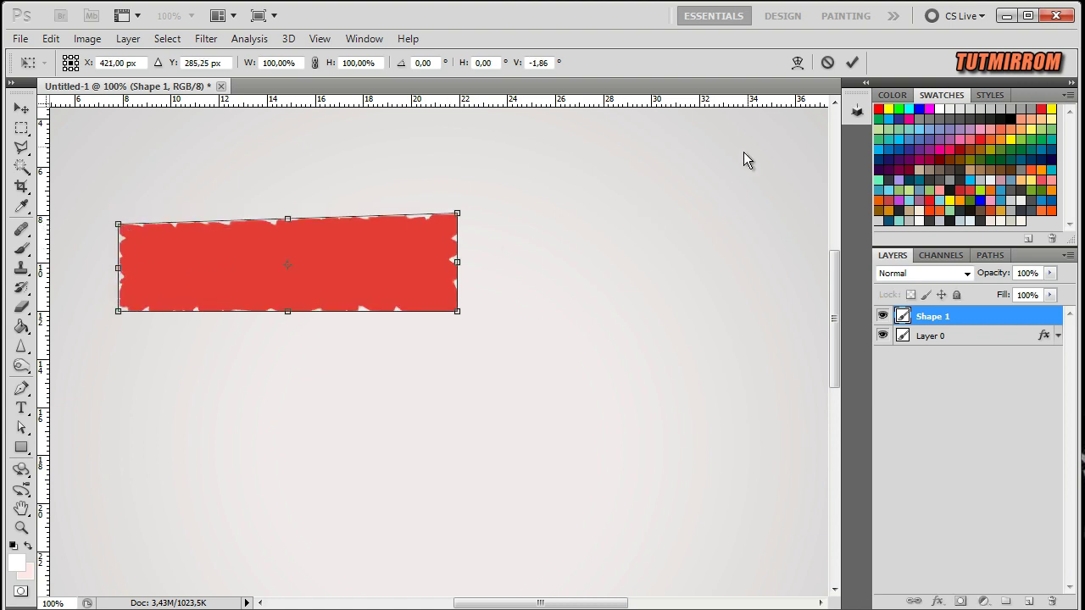
Step: Warp the banner's edges unevenly, bulging the left end outward, and commit
click(797, 62)
drag(225, 221, 225, 218)
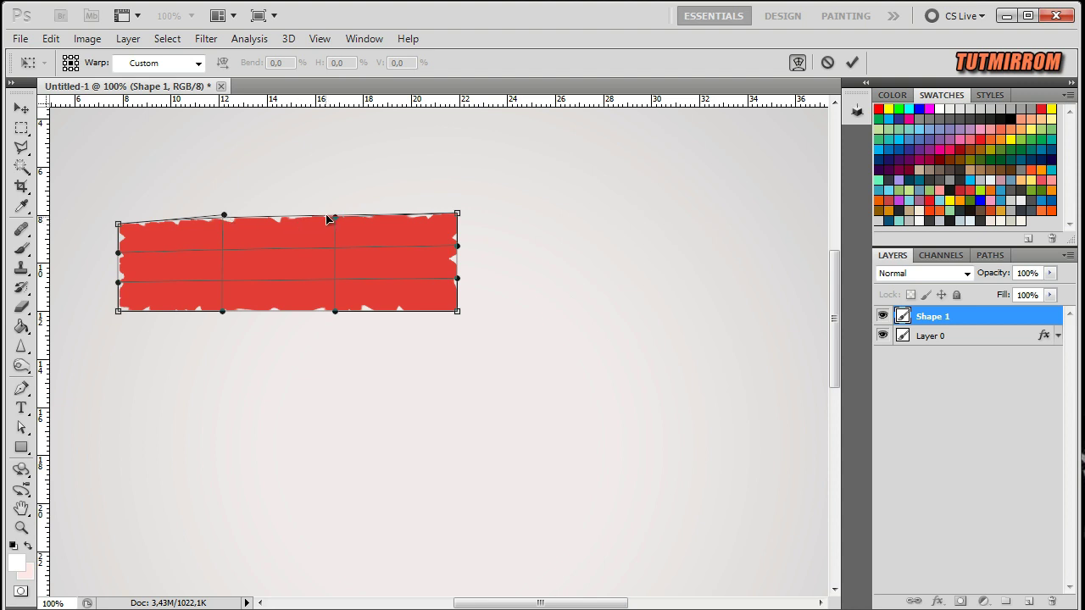
drag(224, 314, 221, 305)
drag(332, 313, 339, 314)
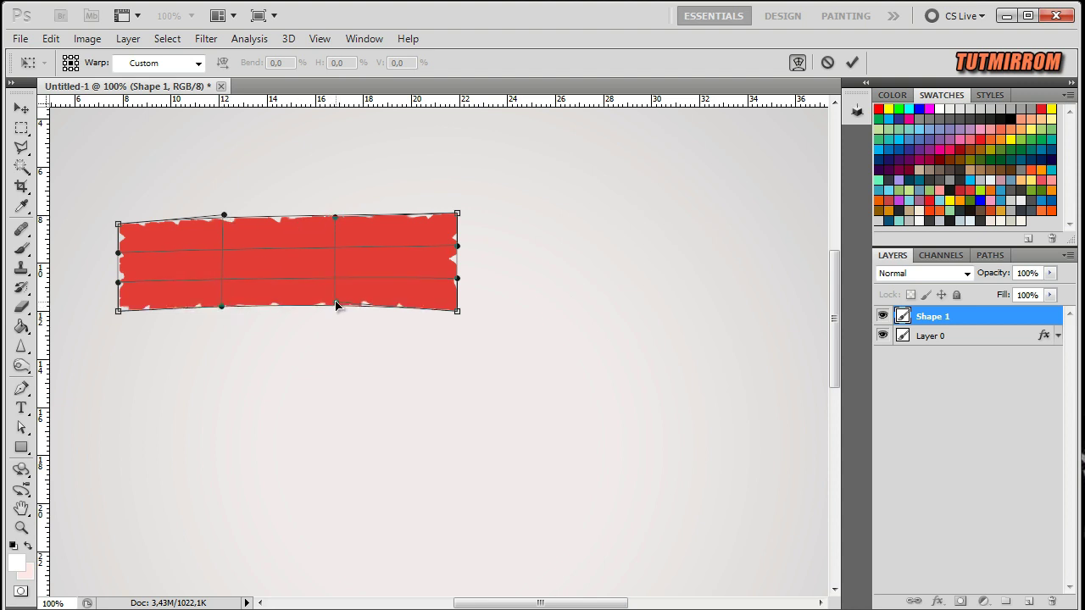
drag(456, 214, 449, 220)
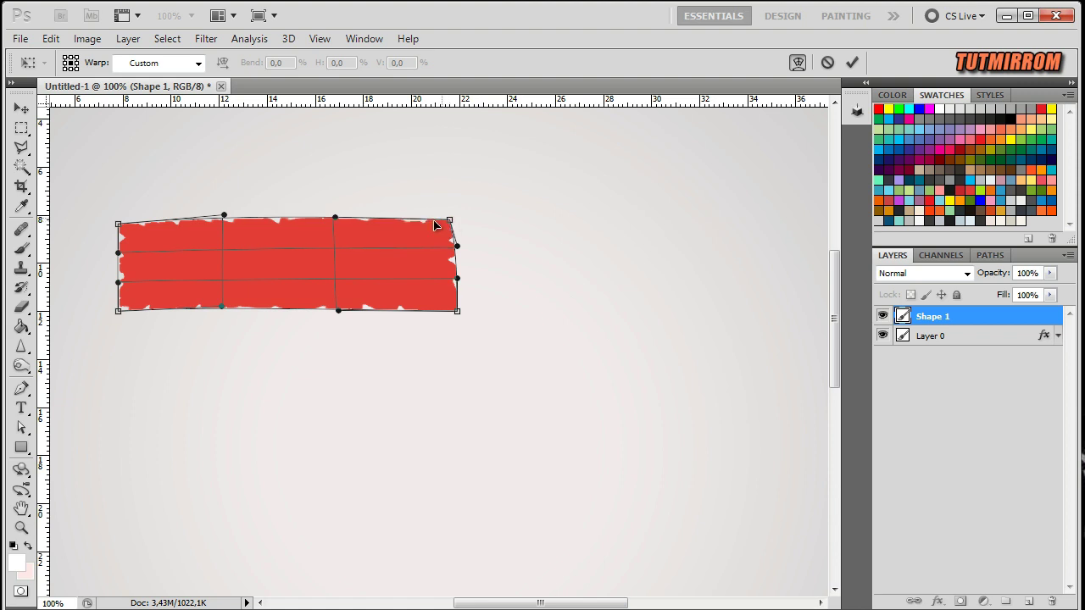
mouse_move(115, 253)
mouse_down()
mouse_move(111, 283)
mouse_move(104, 276)
mouse_up()
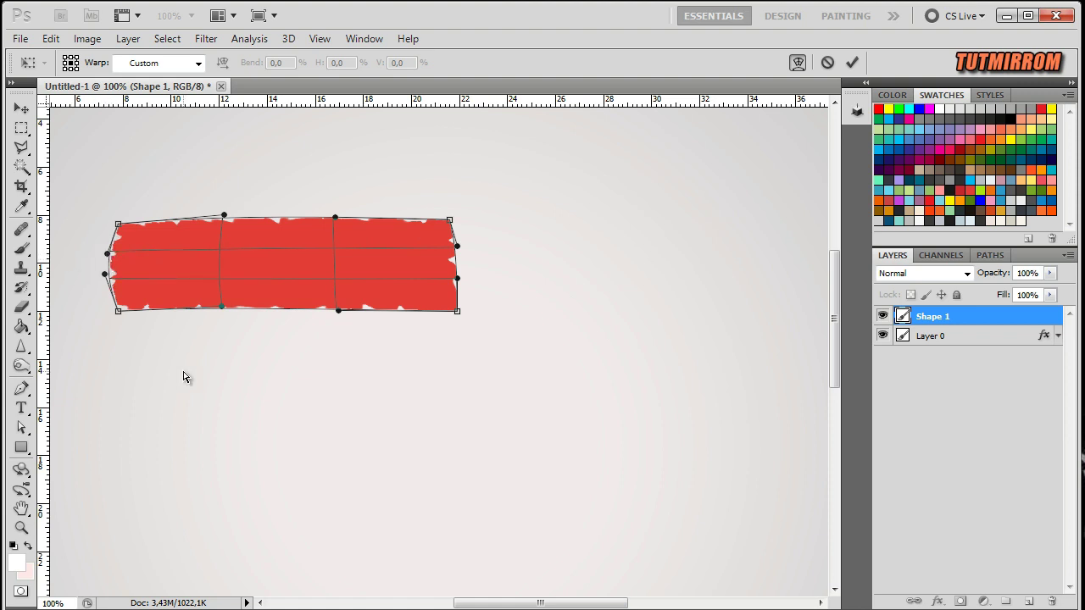
click(852, 62)
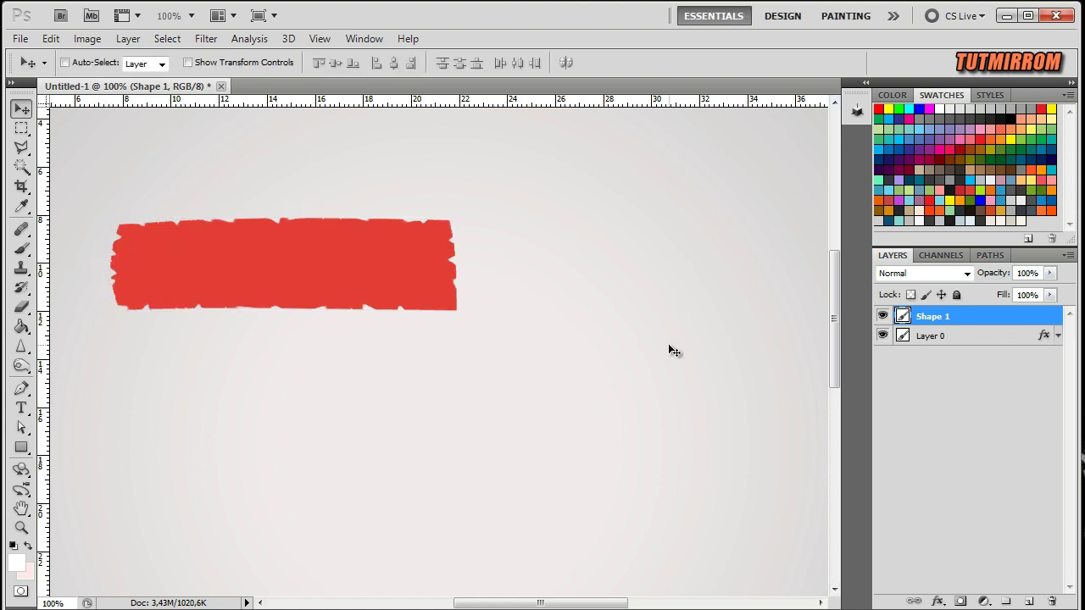
Step: Set the Pen Tool to shape mode with the banner's sampled red, grid visible
drag(22, 388, 85, 386)
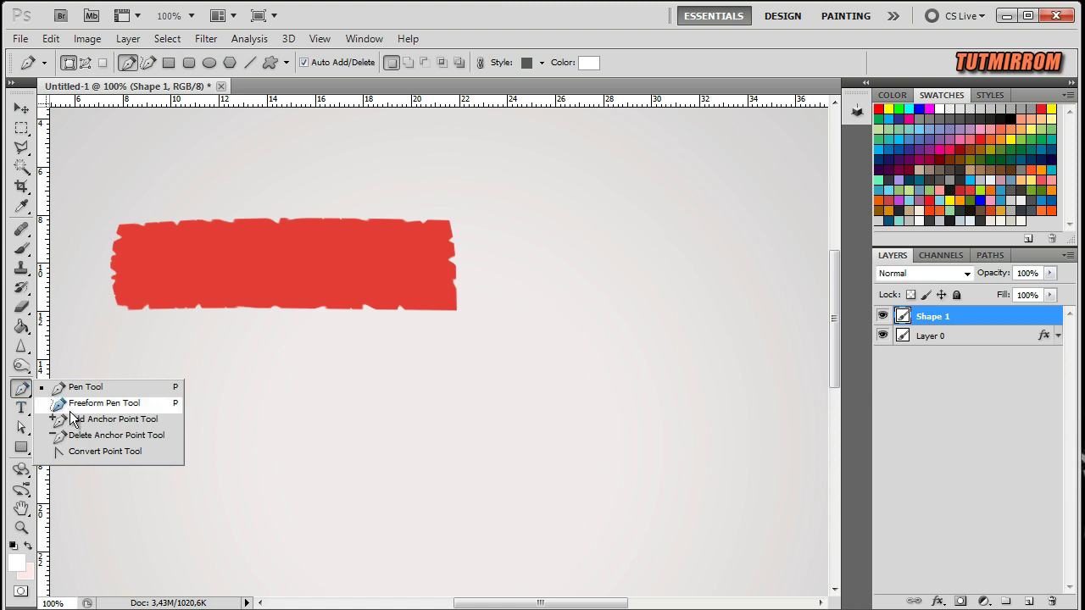
click(19, 564)
click(322, 258)
click(775, 242)
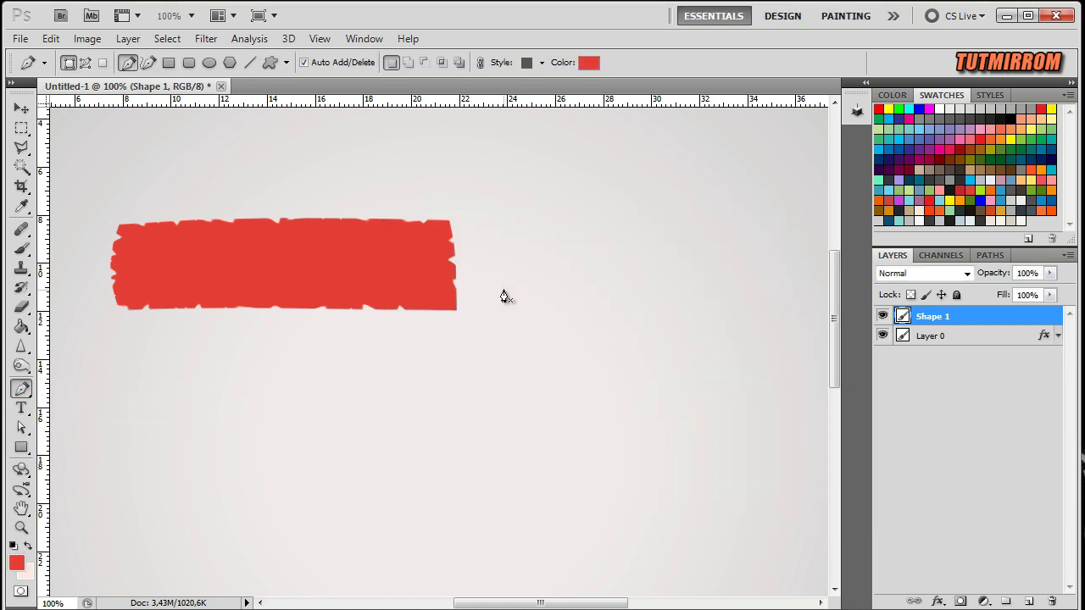
key(ctrl+apostrophe)
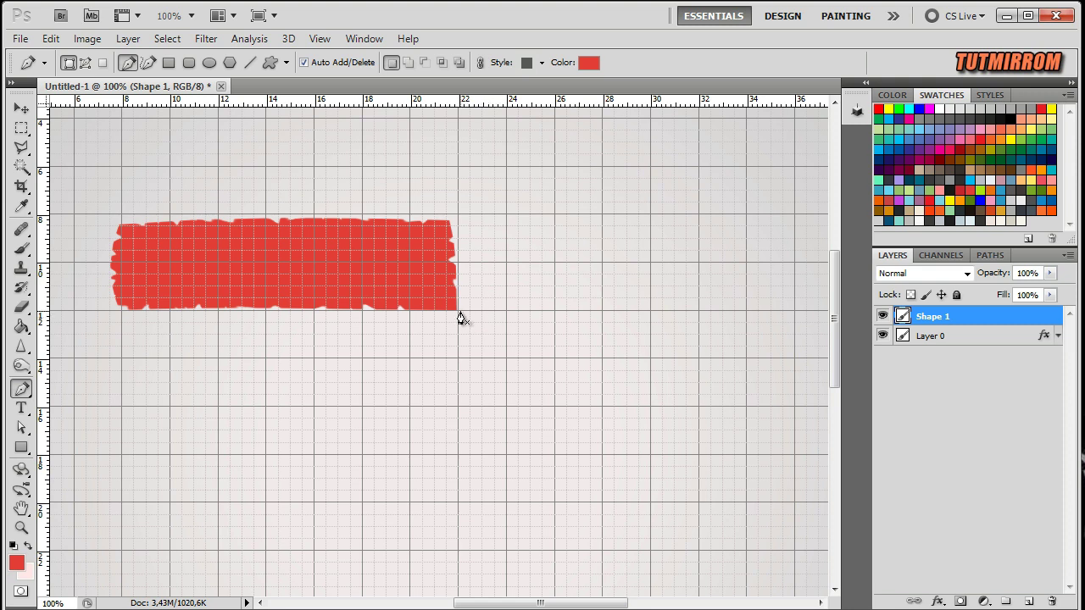
Step: Draw the curled flap outline with curved points at the banner's right end
click(458, 310)
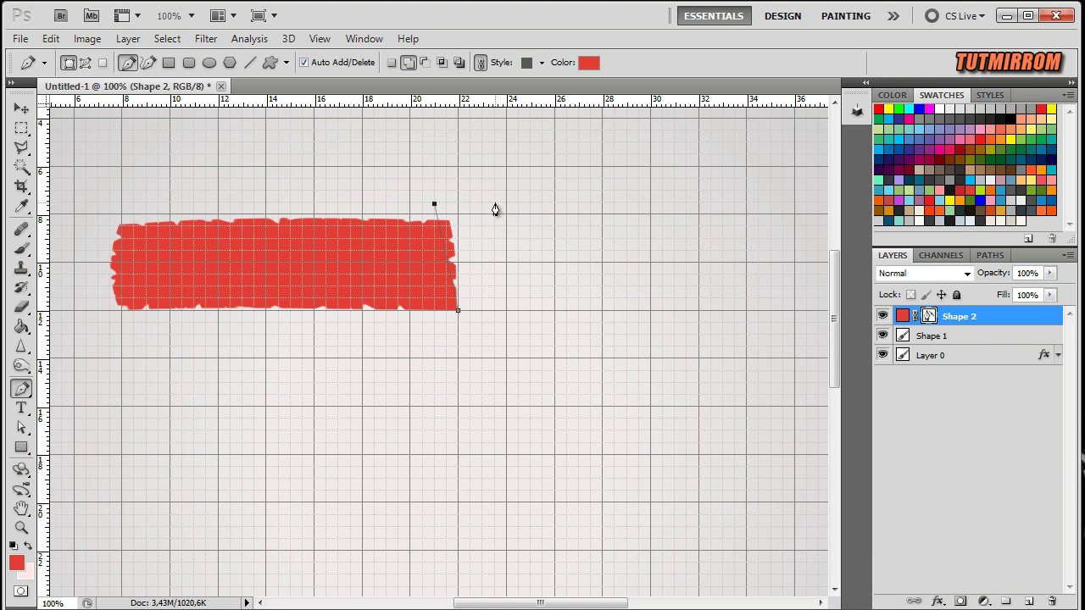
drag(495, 202, 529, 233)
drag(529, 232, 529, 230)
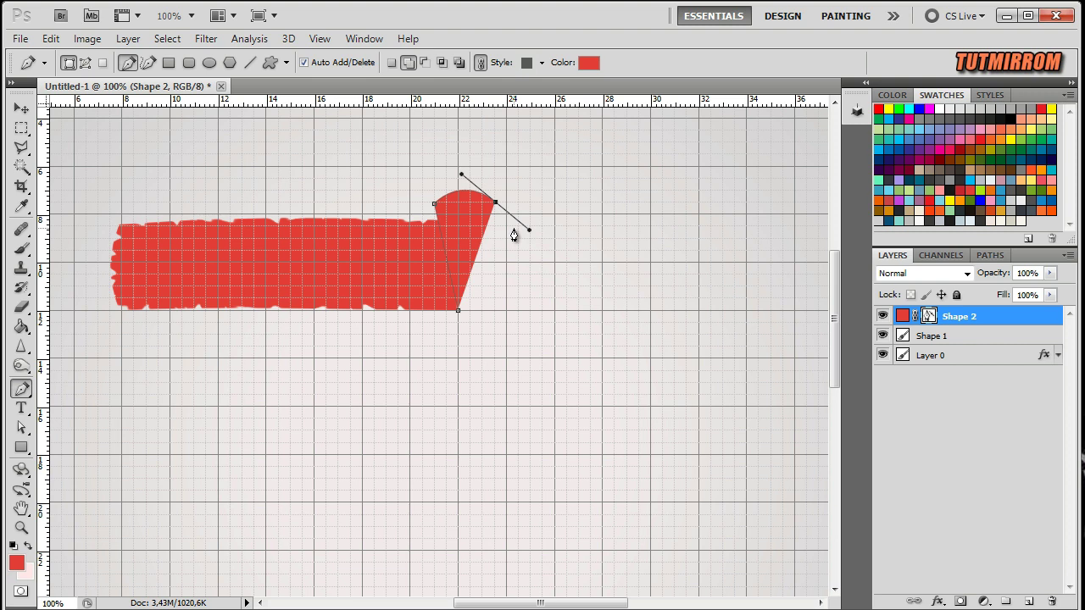
alt+click(496, 203)
click(517, 289)
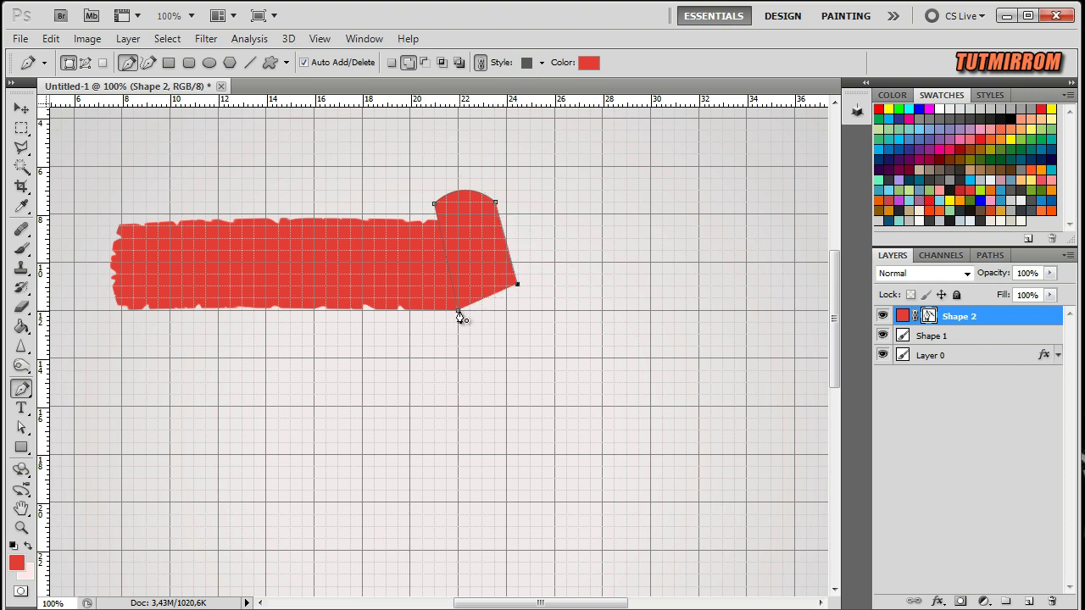
drag(459, 312, 445, 356)
ctrl+click(451, 365)
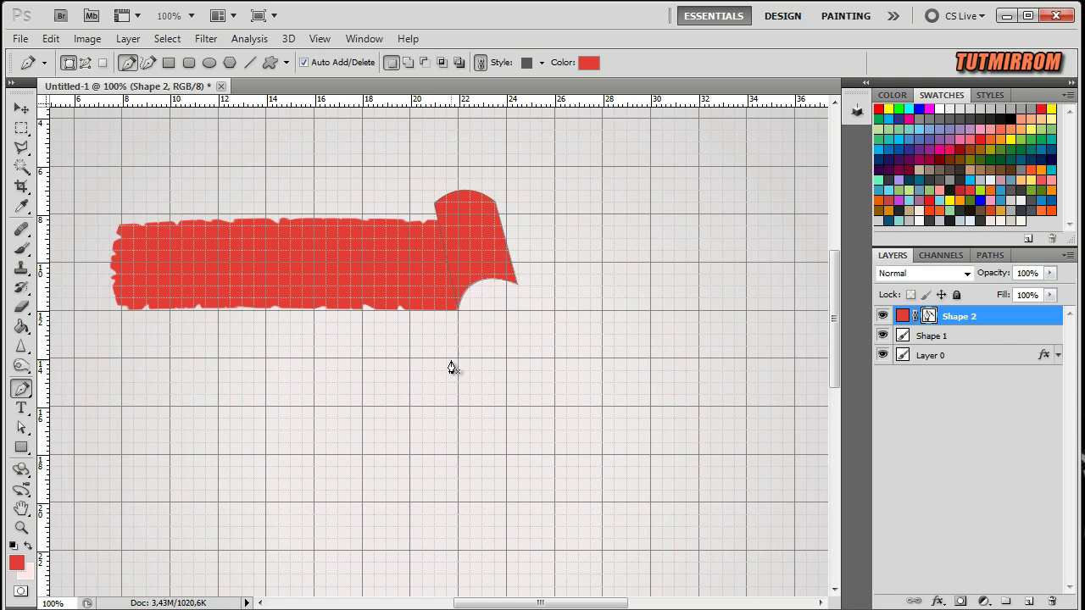
Step: Refine the flap's top curves with the Convert Point Tool
right_click(25, 396)
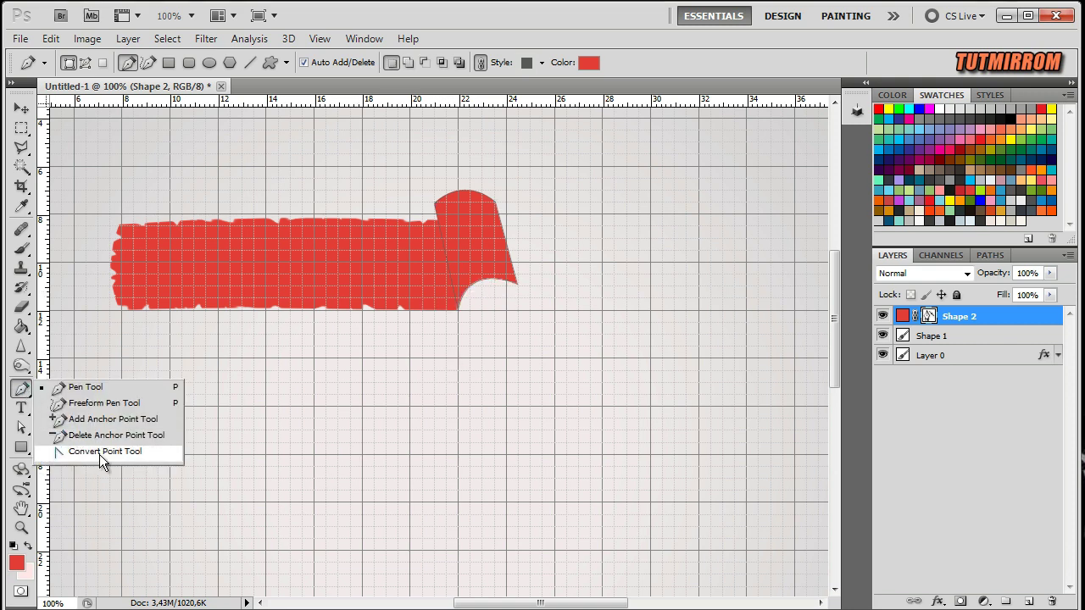
click(99, 455)
drag(464, 197, 464, 194)
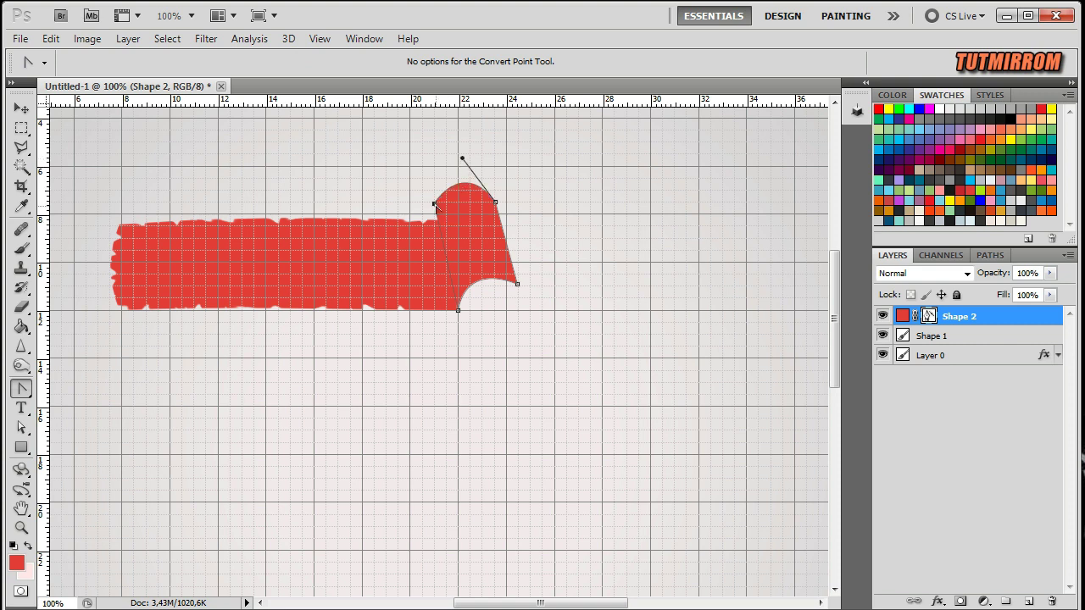
drag(441, 217, 440, 201)
Step: Recolour the Shape 2 flap to a darker red c2272d
key(v)
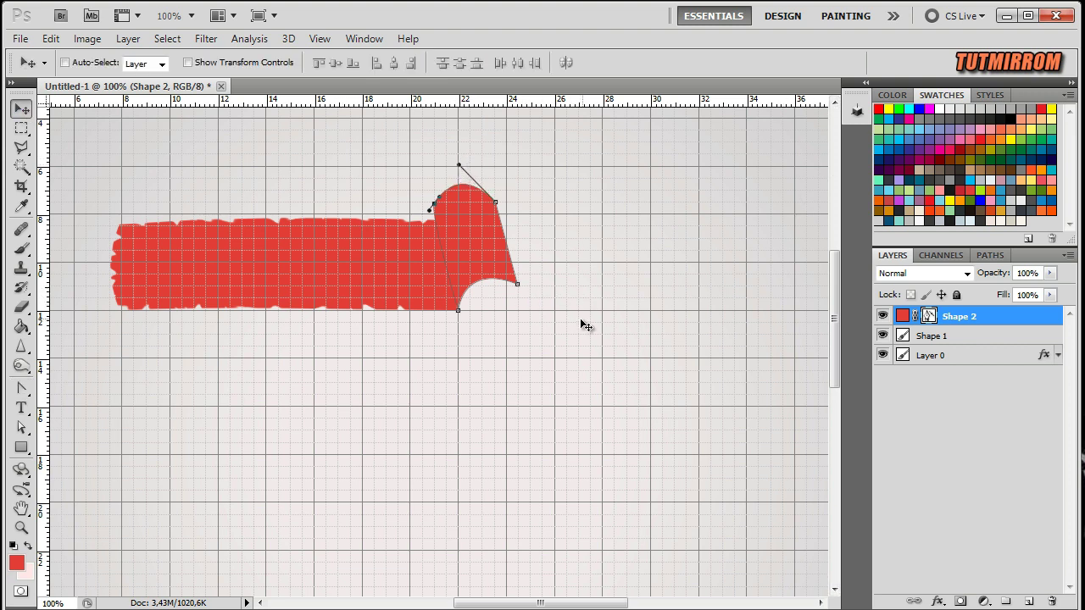
click(928, 322)
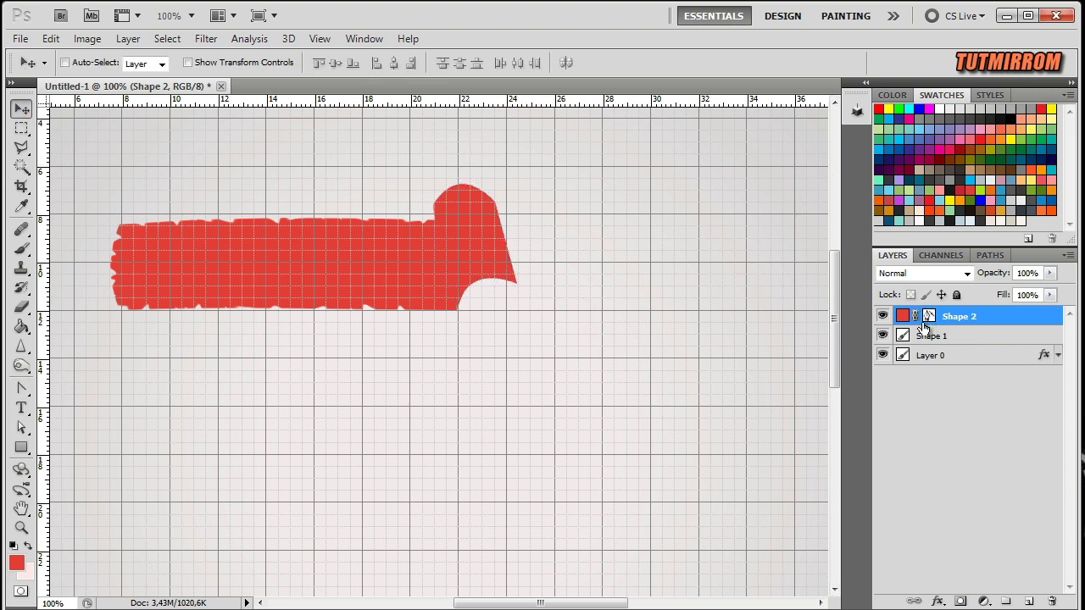
double_click(902, 315)
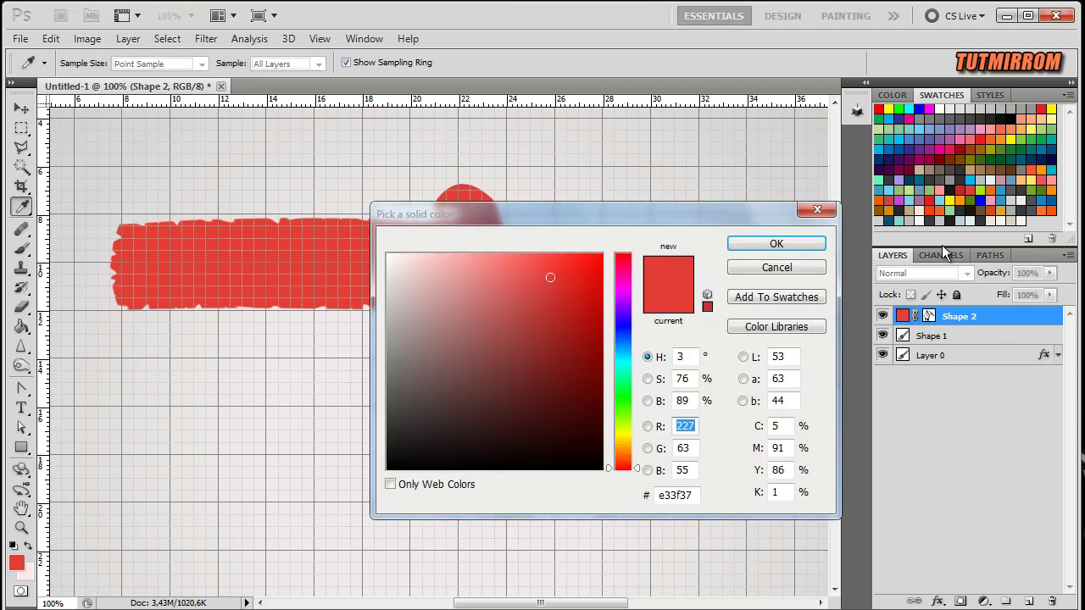
click(961, 189)
click(806, 243)
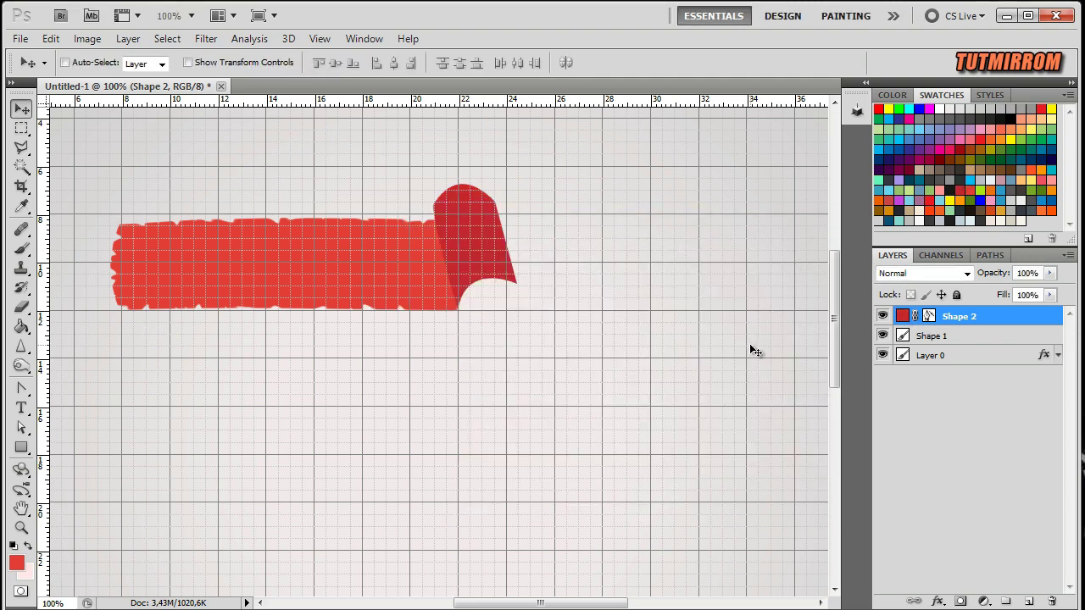
Step: Rasterize Shape 2, reselect Shape 1 and swap foreground and background colours
right_click(956, 319)
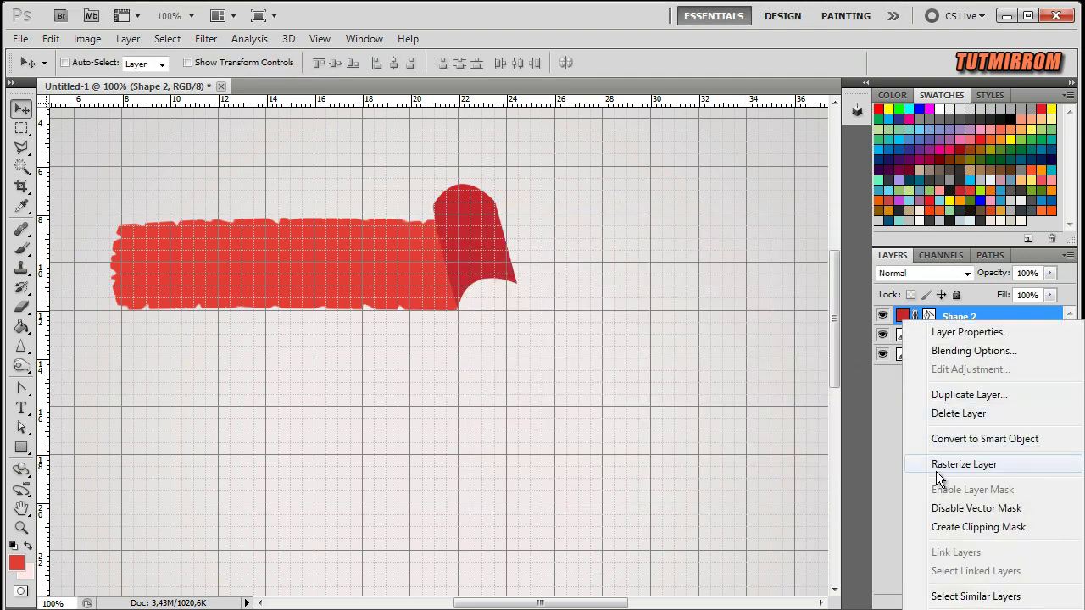
click(964, 465)
click(941, 339)
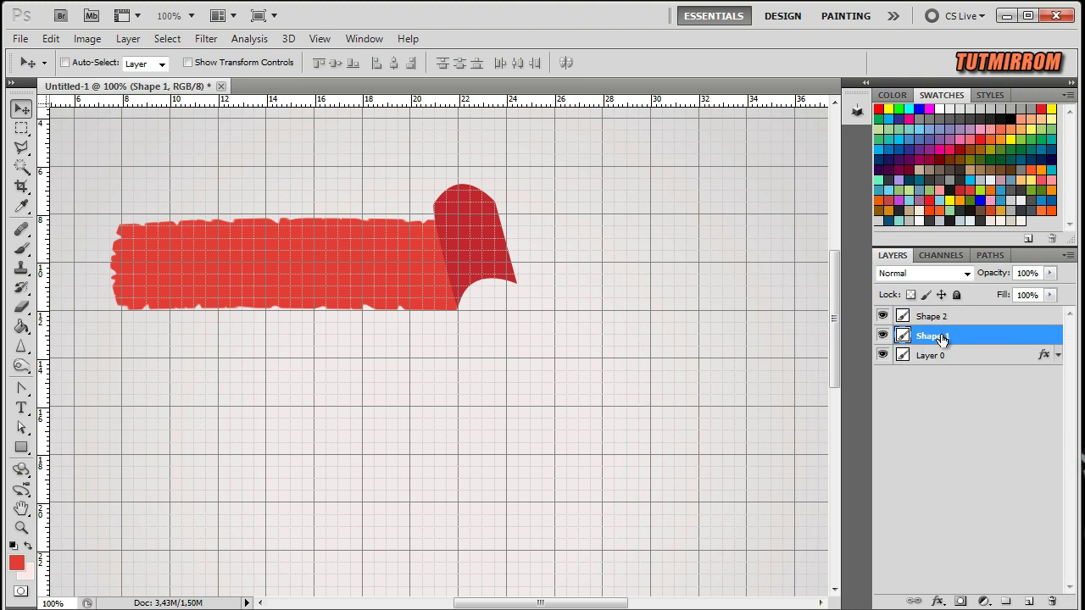
key(x)
Step: Draw a new Shape 3 piece beneath the flap's curl with the Pen Tool
click(21, 388)
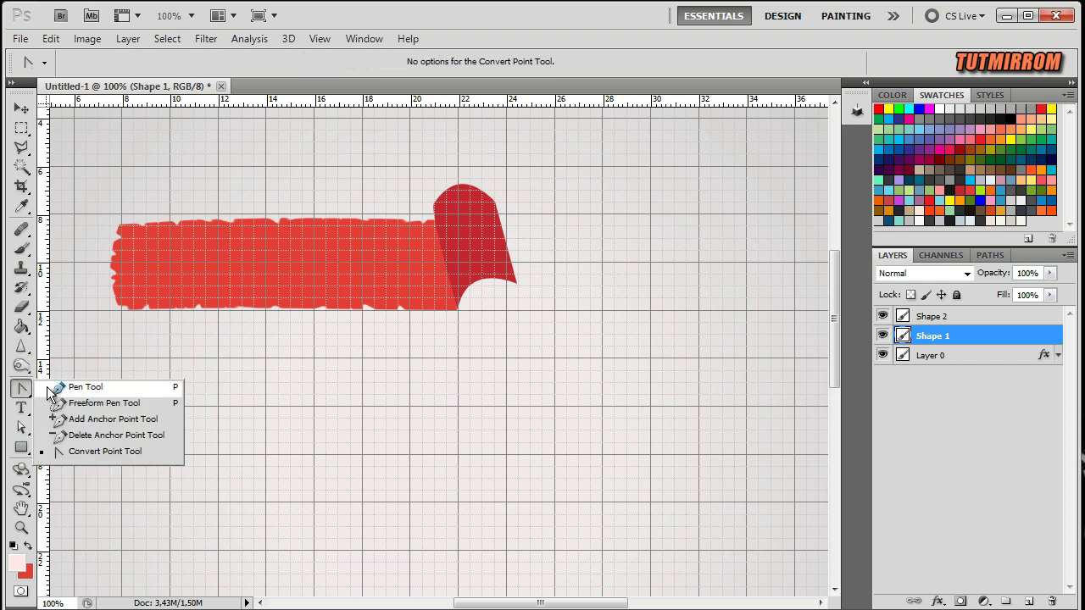
click(517, 290)
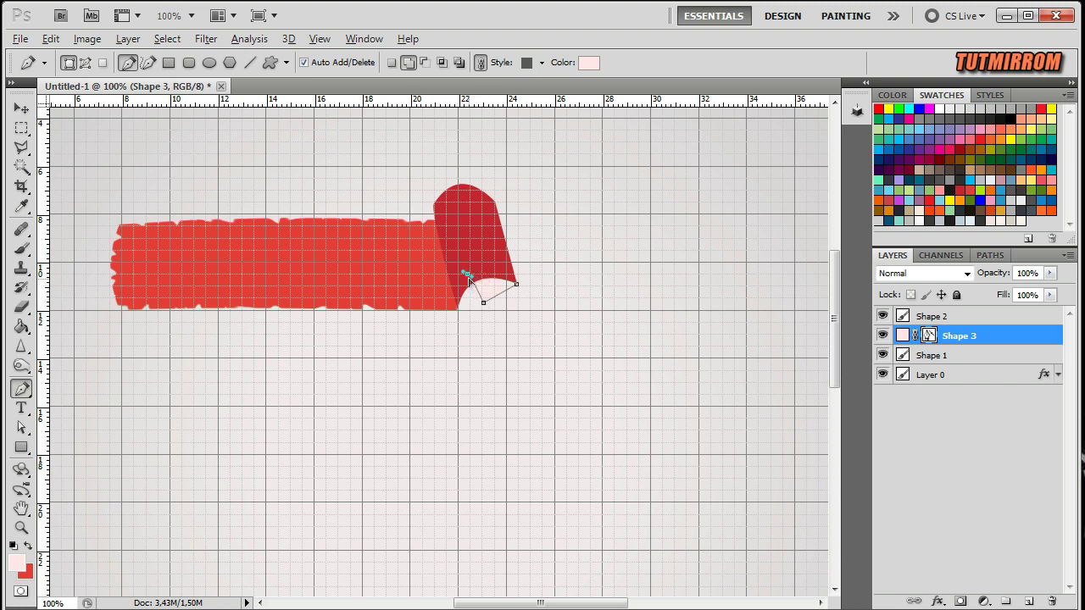
click(517, 287)
key(Return)
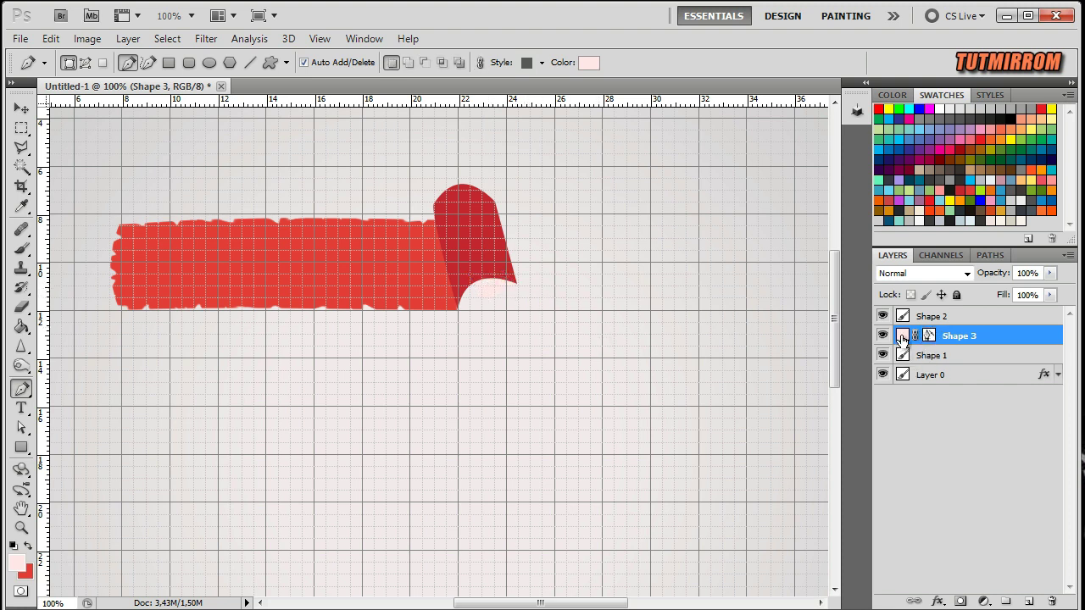
Step: Fill Shape 3 with a grey sampled from the canvas, then select Shape 2
double_click(903, 337)
click(373, 297)
click(763, 245)
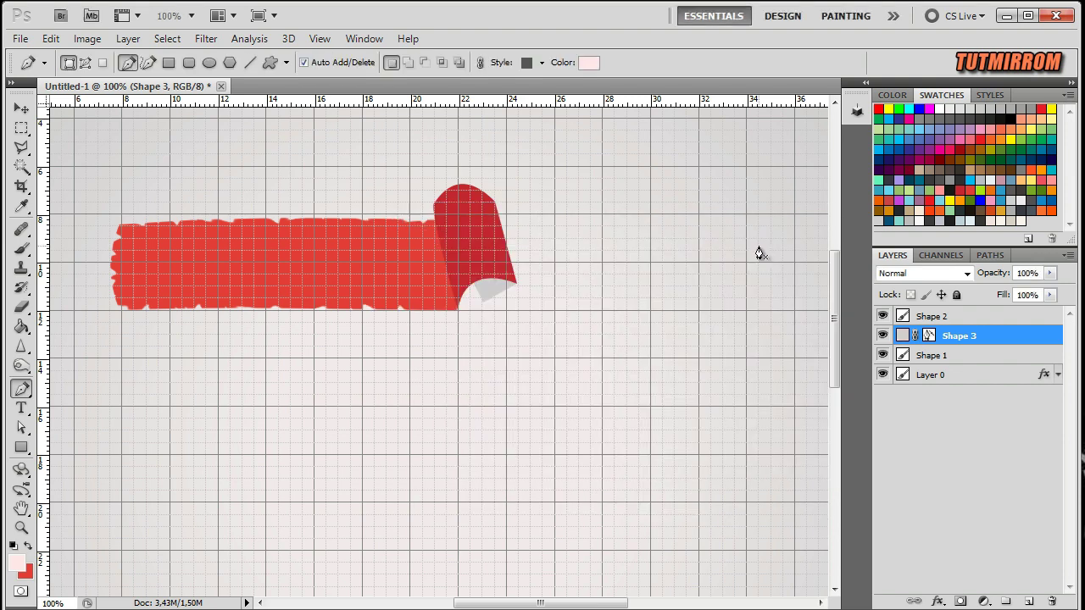
click(964, 321)
key(v)
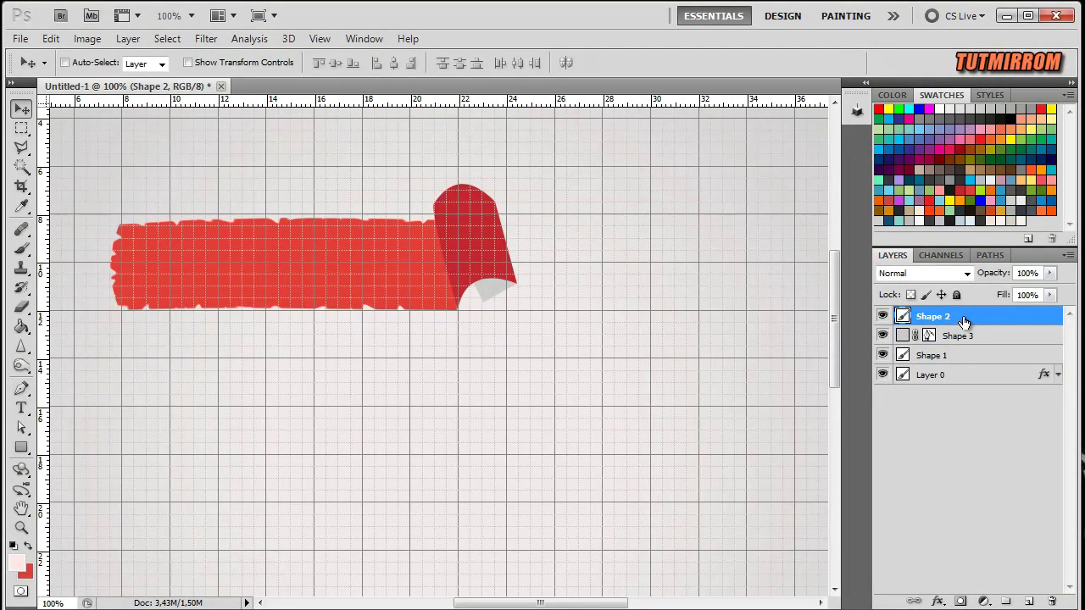
click(206, 39)
Step: Push torn notches into the curled flap's top edge using Liquify's Forward Warp brush
click(245, 137)
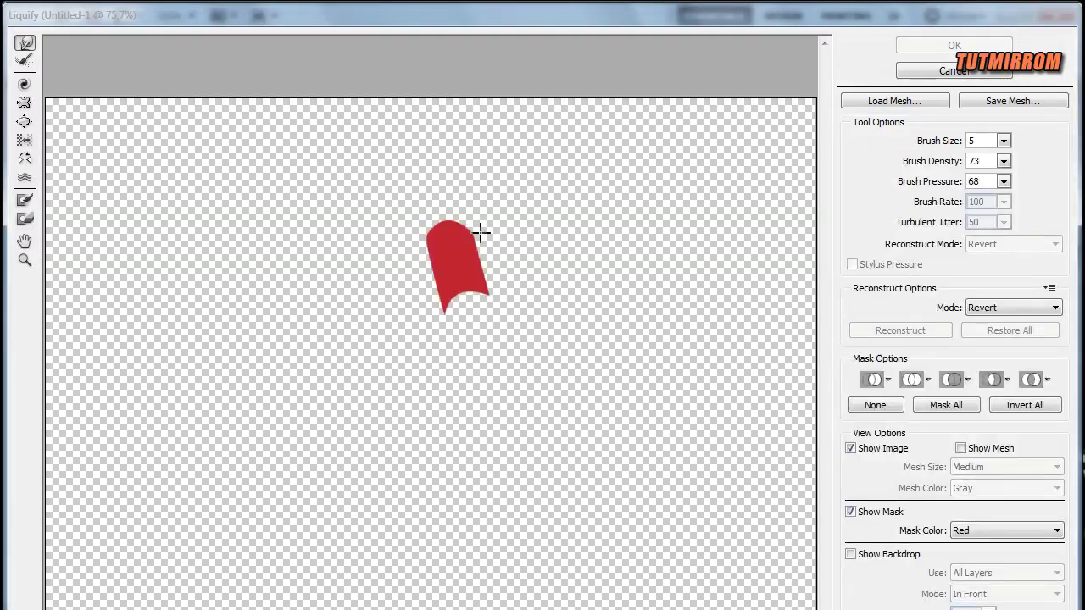
click(32, 267)
click(549, 232)
scroll(786, 308, down, 3)
click(25, 42)
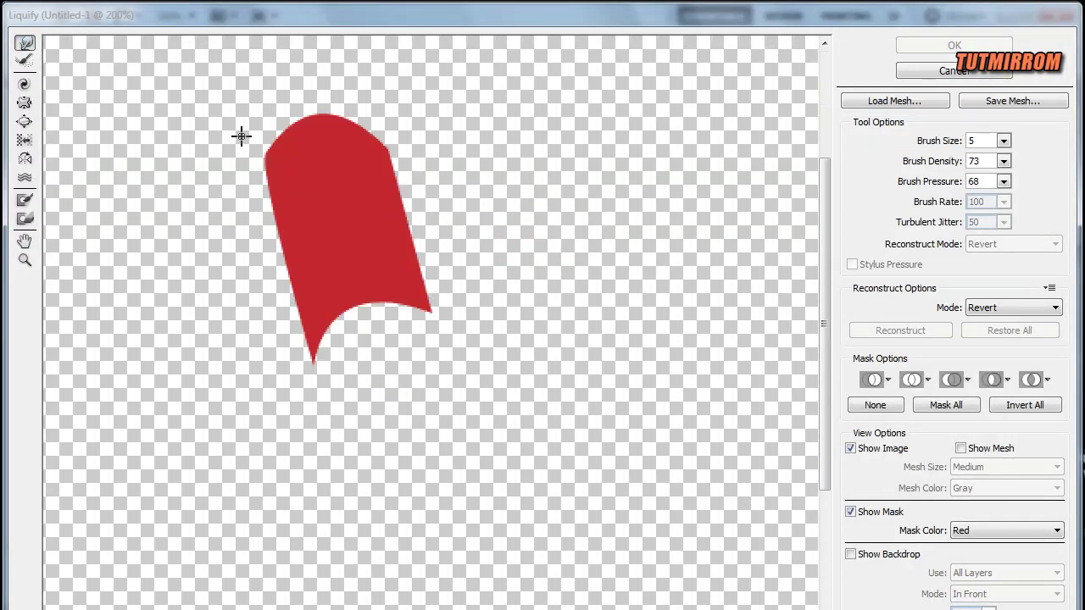
double_click(977, 141)
text(5)
mouse_move(246, 111)
mouse_down()
mouse_move(292, 127)
mouse_move(339, 121)
mouse_up()
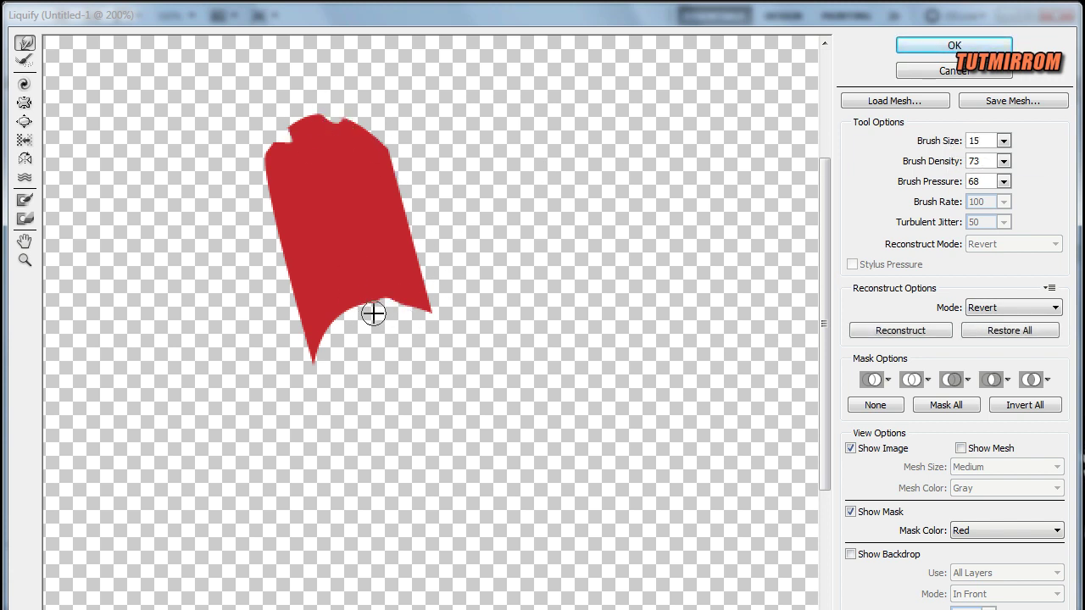
double_click(977, 141)
text(7)
click(913, 49)
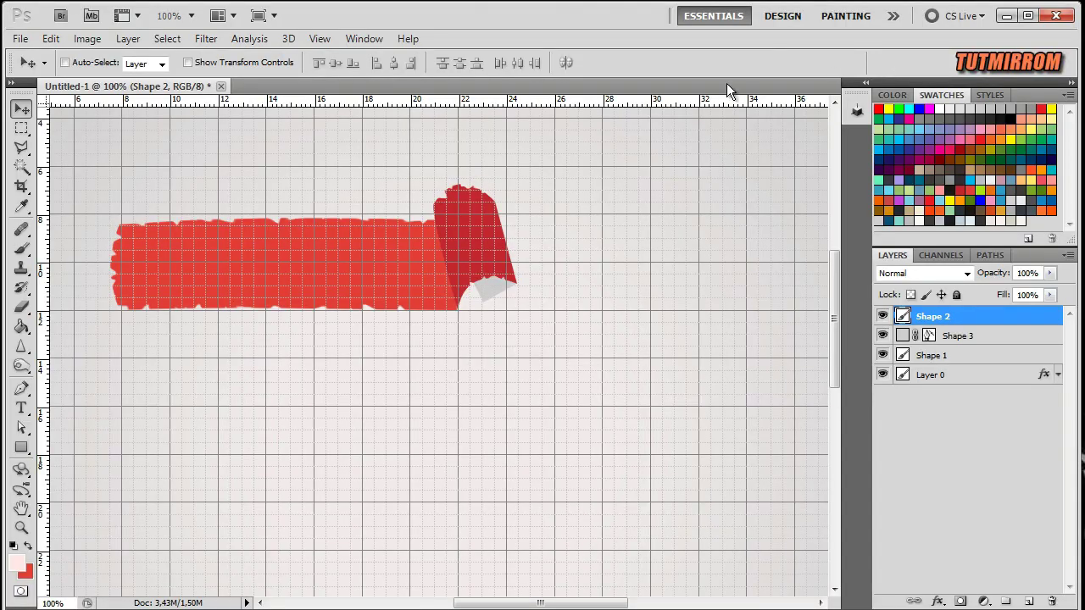
click(958, 337)
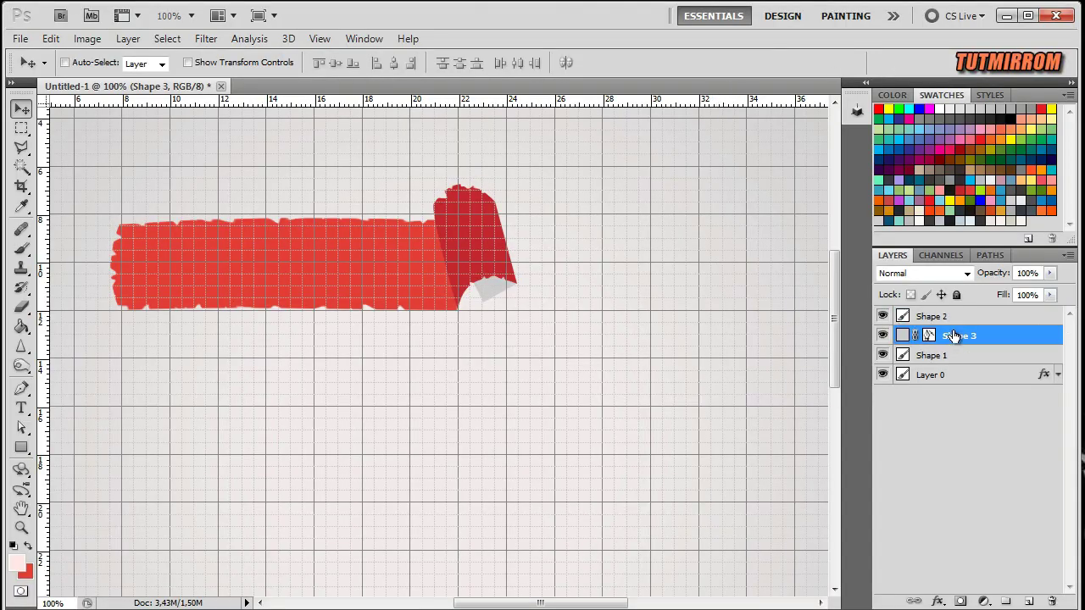
Step: Rasterize Shape 3 and roughen its grey fold edge in Liquify with a size-5 Forward Warp brush
right_click(958, 337)
click(906, 407)
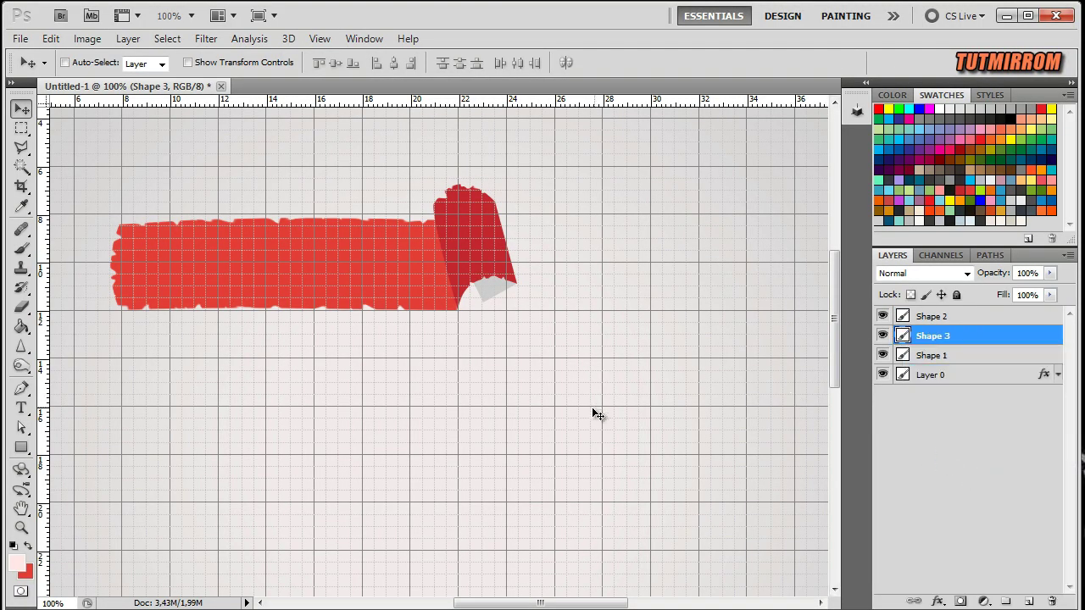
click(206, 38)
click(247, 136)
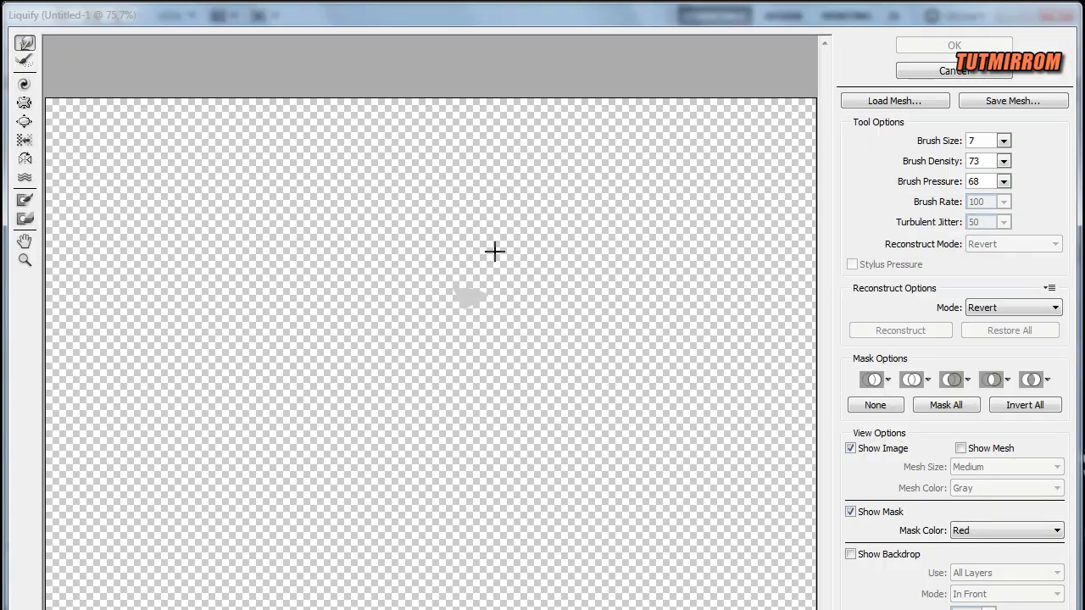
click(25, 260)
click(499, 332)
click(374, 363)
click(25, 42)
double_click(975, 141)
text(5)
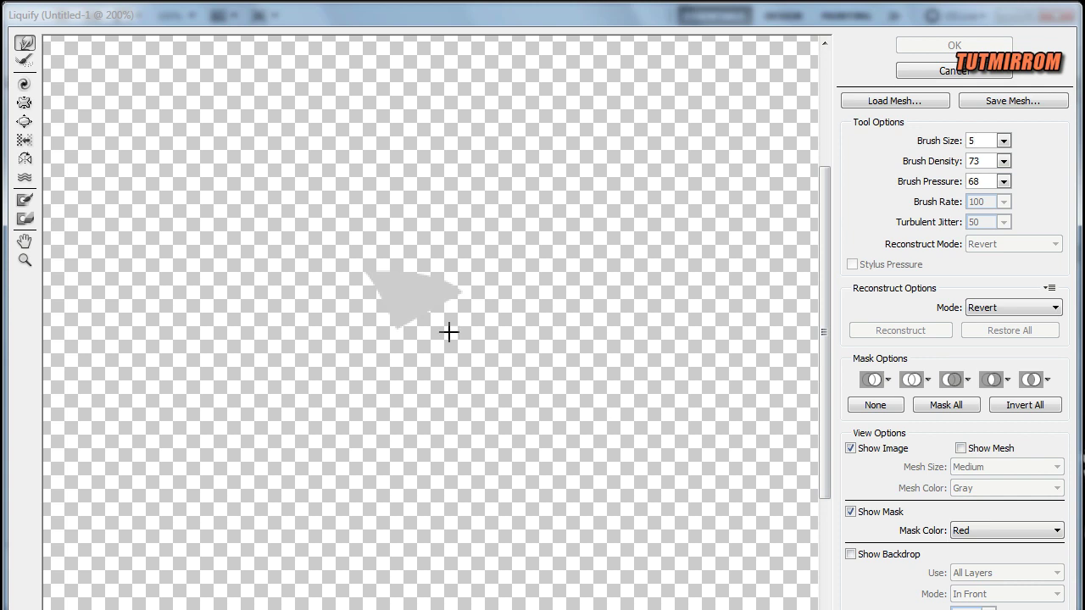
drag(449, 329, 414, 356)
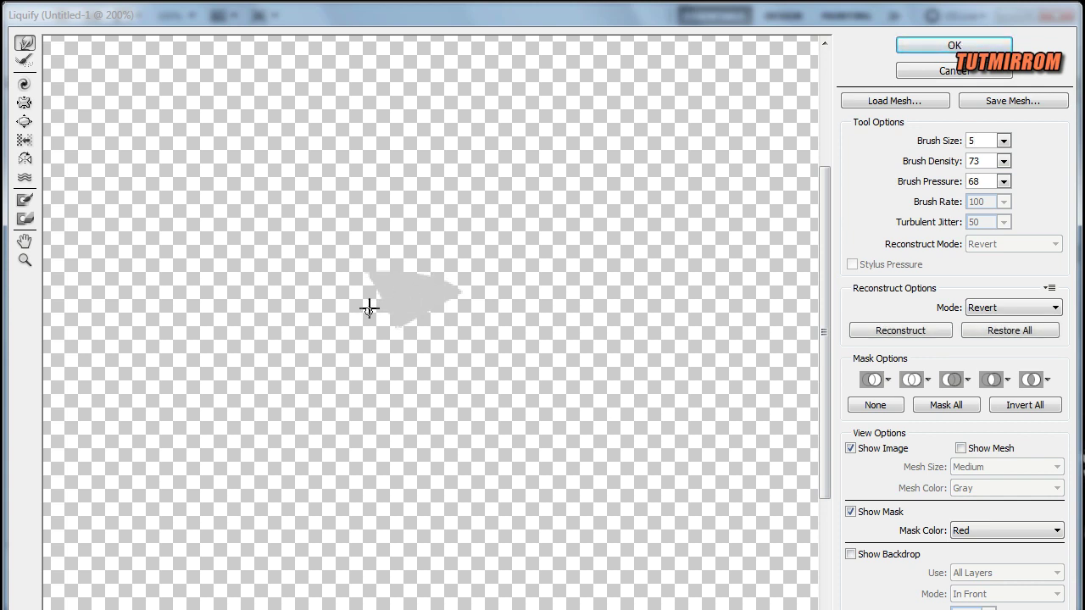
click(913, 46)
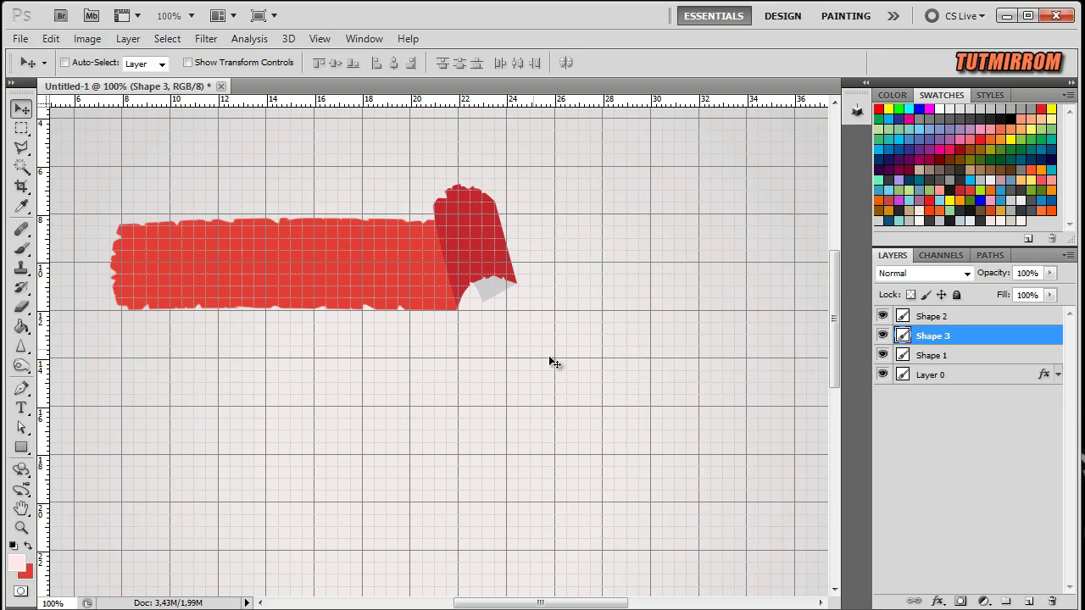
Step: Reopen Liquify on the grey fold, zoom in to 400%, and apply it again
click(206, 38)
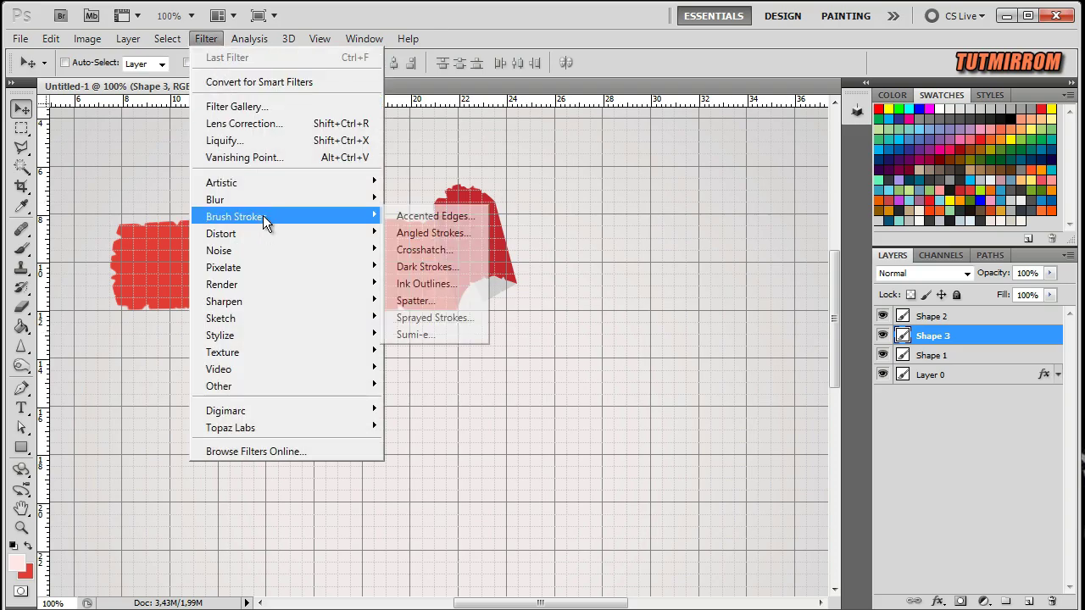
click(234, 136)
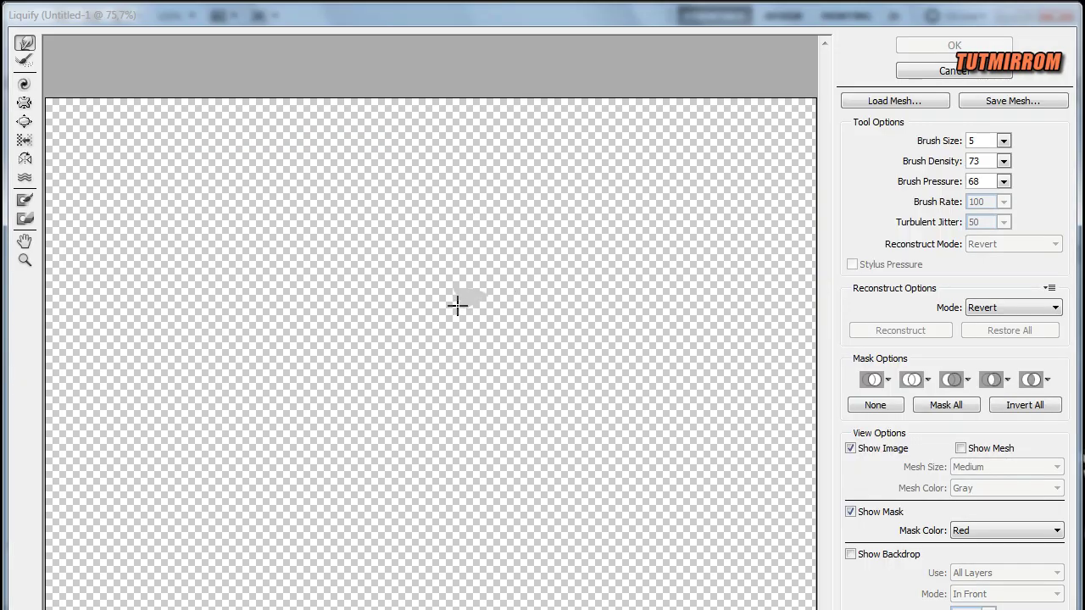
key(z)
click(416, 331)
click(455, 341)
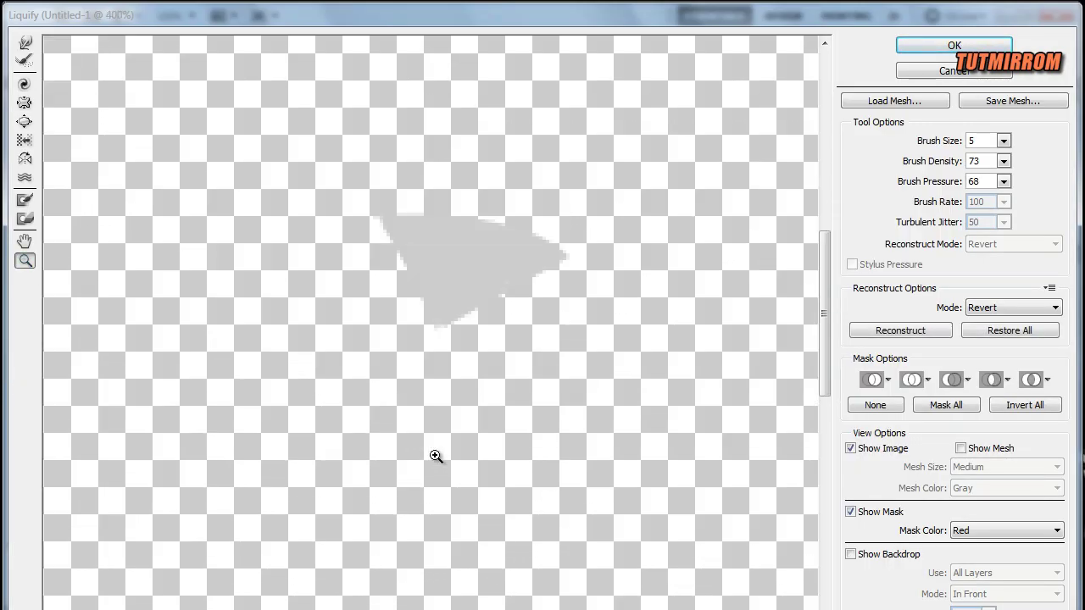
click(25, 42)
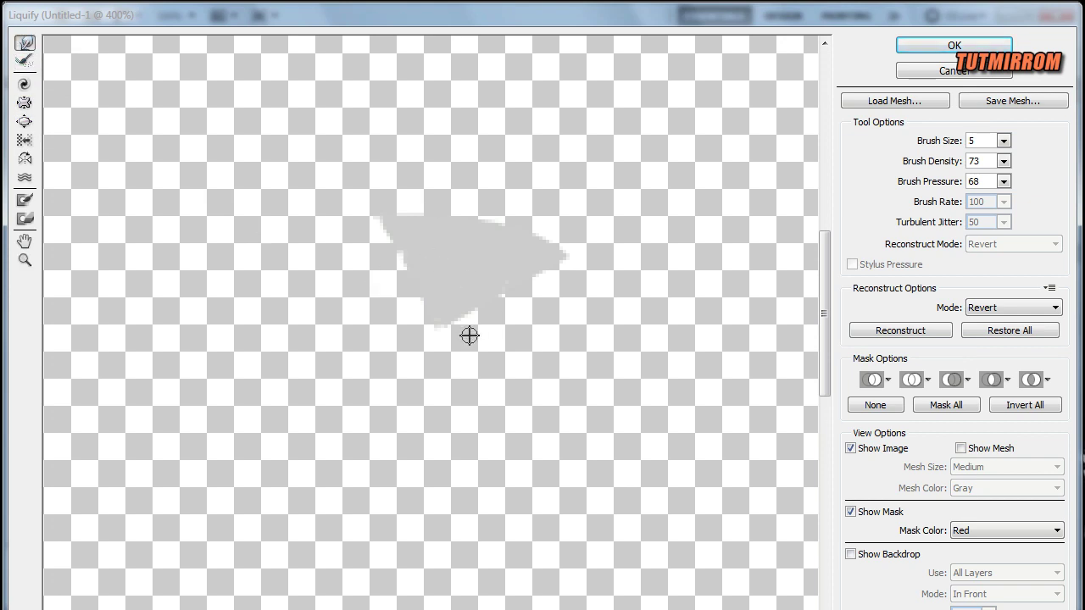
click(928, 44)
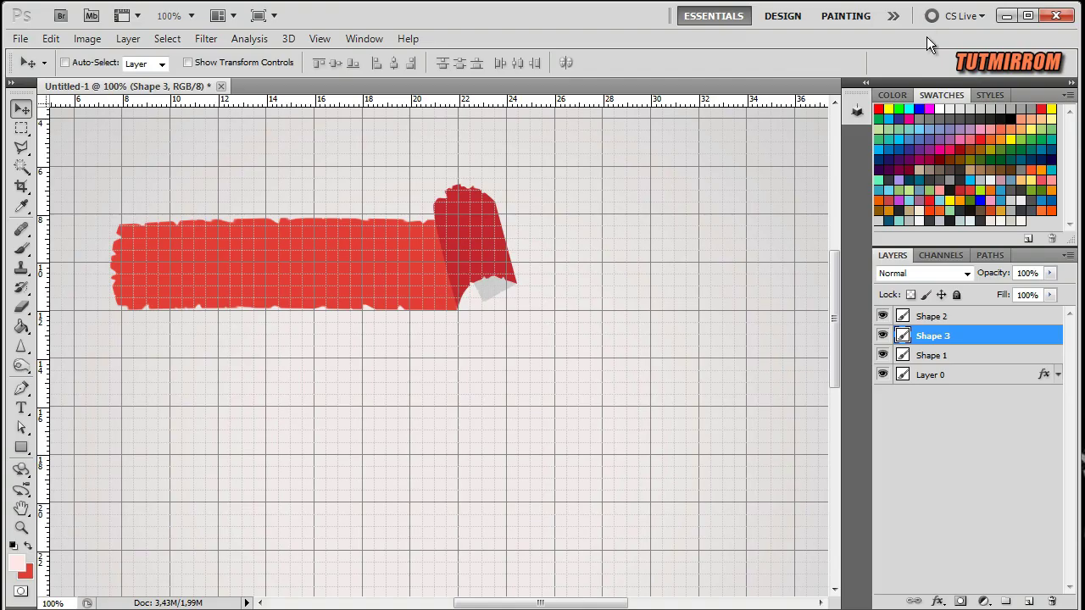
Step: Open Shape 1's Blending Options and enable Inner Shadow
click(967, 356)
right_click(967, 356)
click(953, 387)
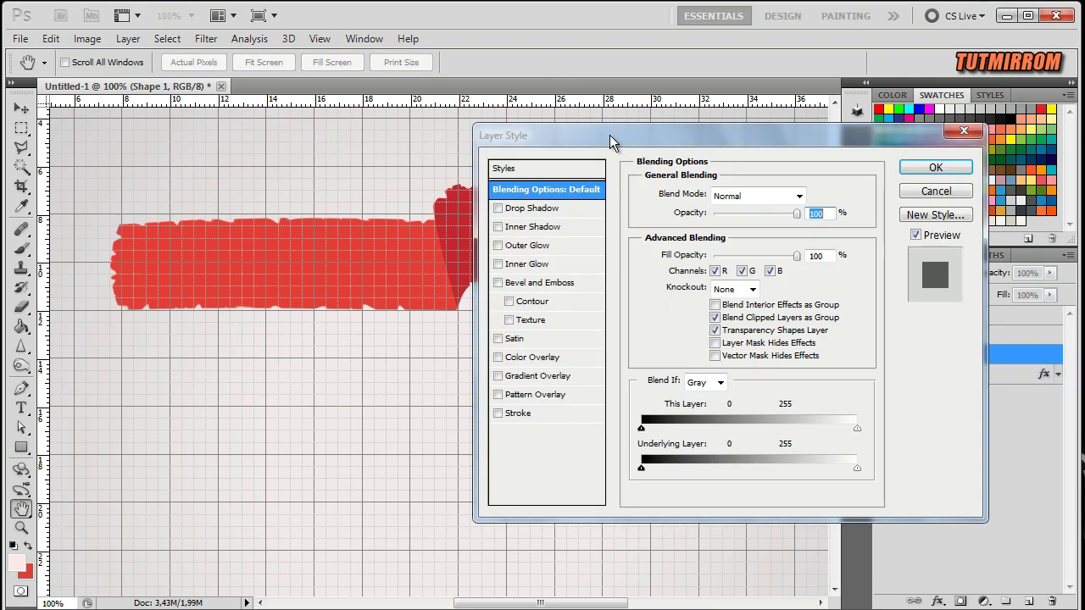
click(521, 226)
click(629, 313)
click(526, 227)
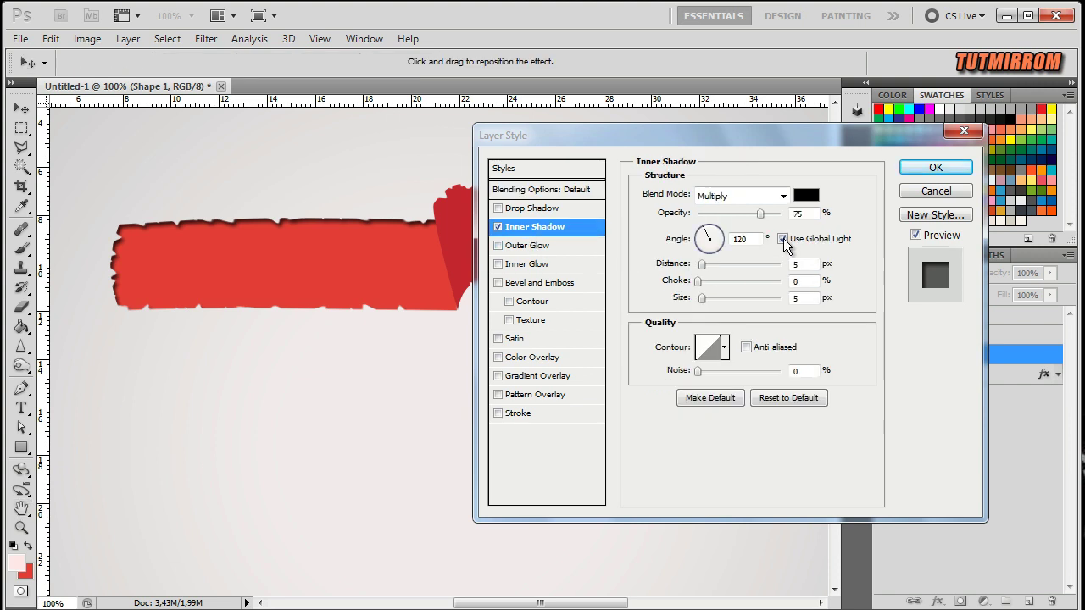
Step: Set the inner shadow angle to 90°
click(806, 268)
key(Up)
key(Up)
key(Up)
key(Tab)
key(Tab)
key(Up)
key(Up)
key(Up)
key(Up)
key(Up)
key(Up)
key(shift+Tab)
key(shift+Tab)
key(shift+Tab)
key(Up)
key(Up)
key(Up)
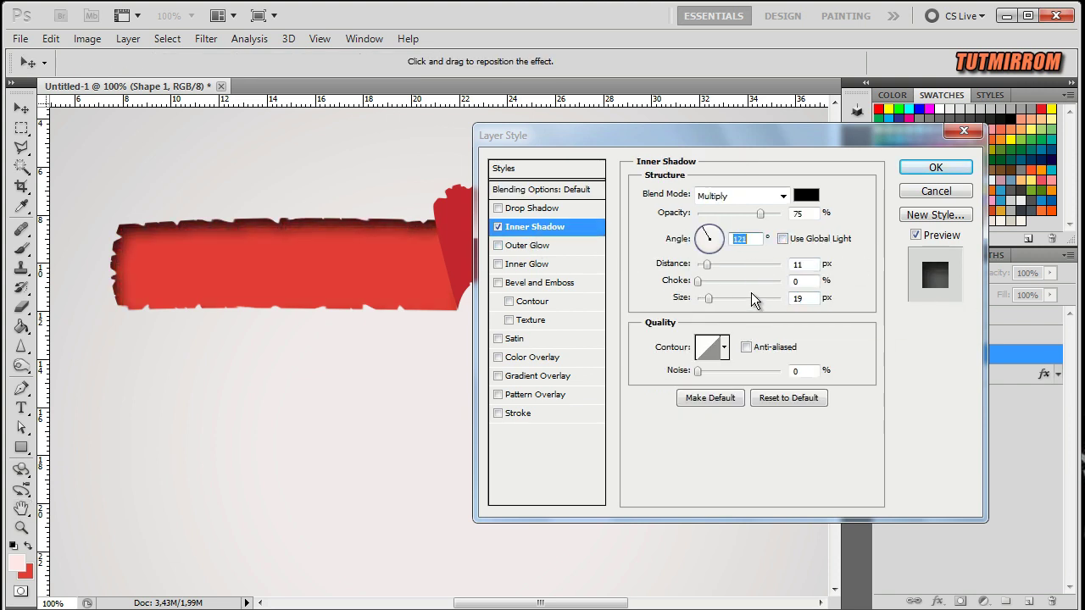
key(Down)
key(Down)
key(Down)
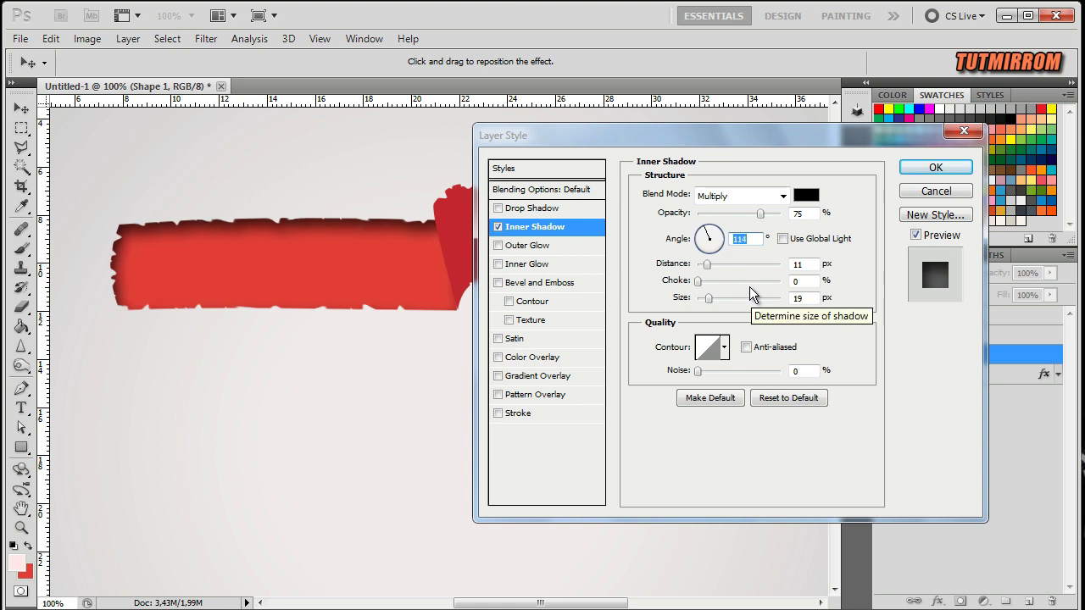
text(90)
key(Tab)
Step: Set the inner shadow distance to 11 and size to 52, and lower its opacity
key(Up)
key(Up)
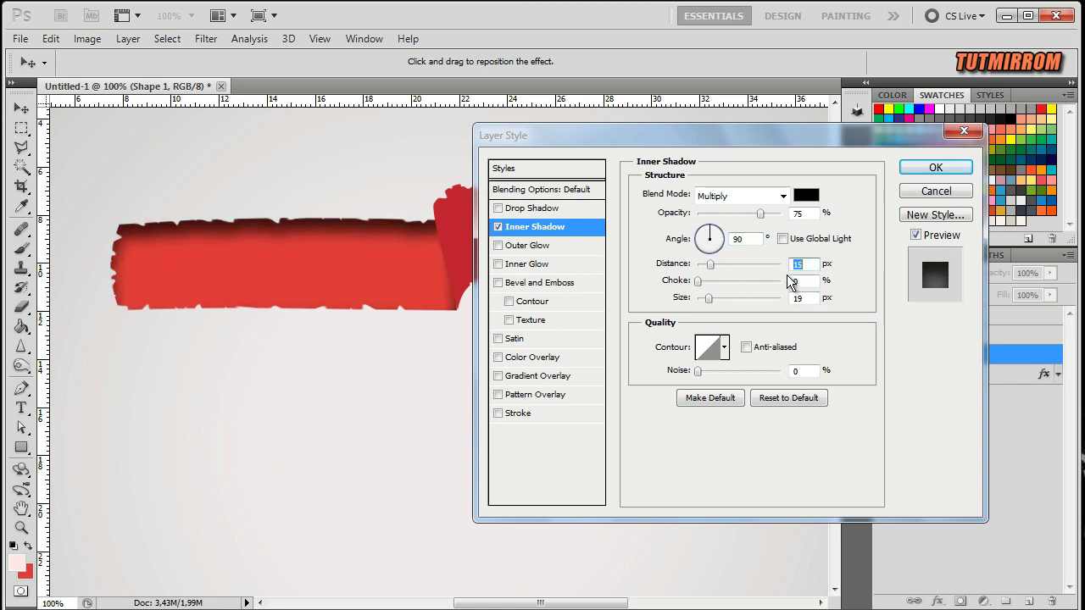
key(Tab)
key(Tab)
key(Up)
key(Up)
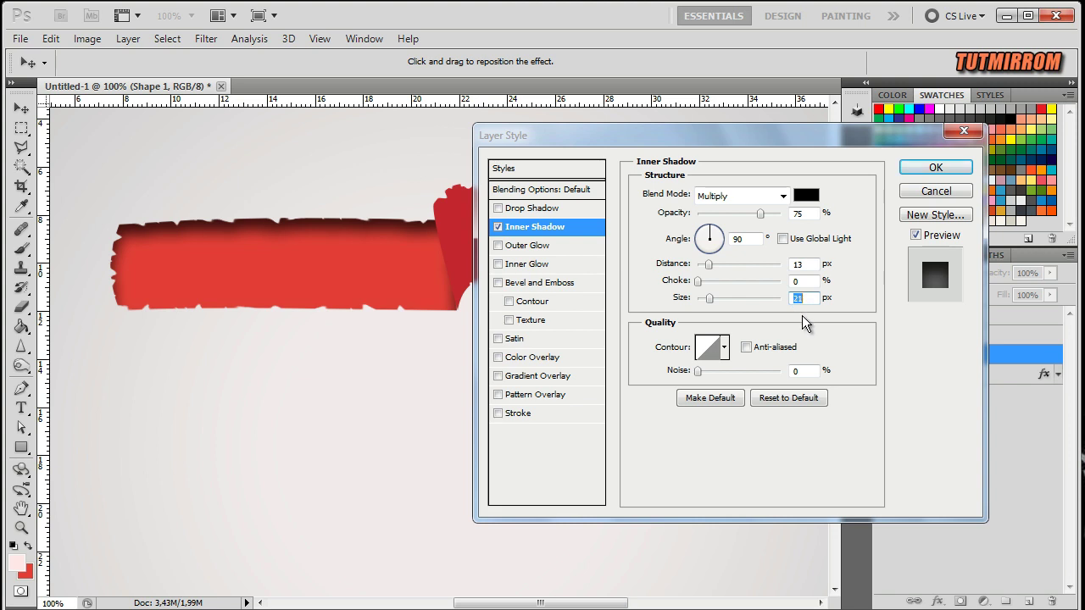
key(Up)
key(Up)
key(Up)
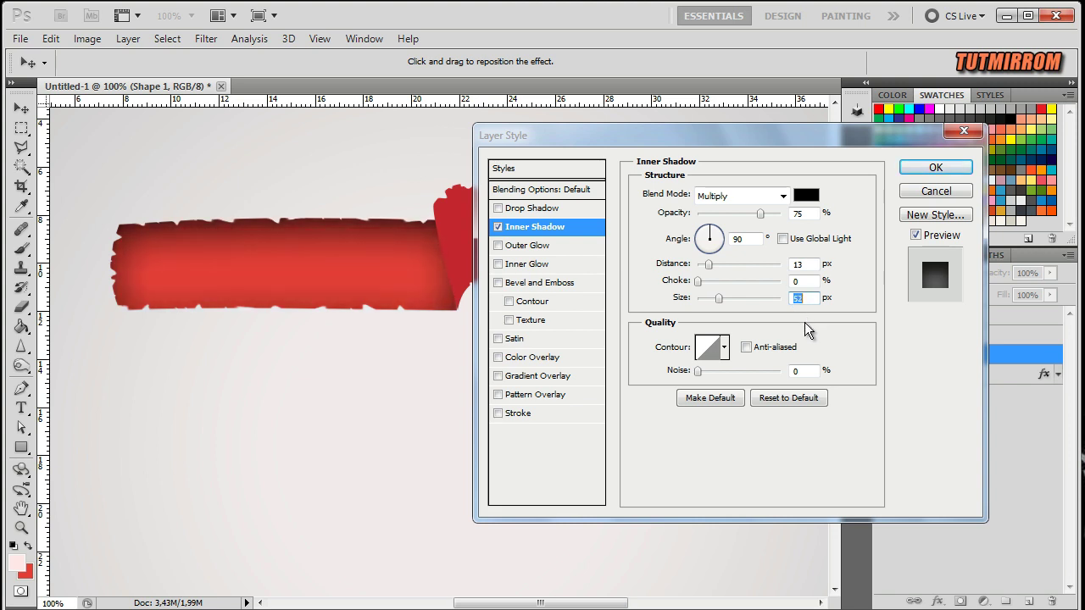
key(shift+Tab)
key(shift+Tab)
key(Down)
key(Down)
key(Down)
key(Up)
key(shift+Tab)
key(shift+Tab)
key(shift+Tab)
key(Down)
key(Down)
key(Down)
key(Down)
key(Down)
key(Down)
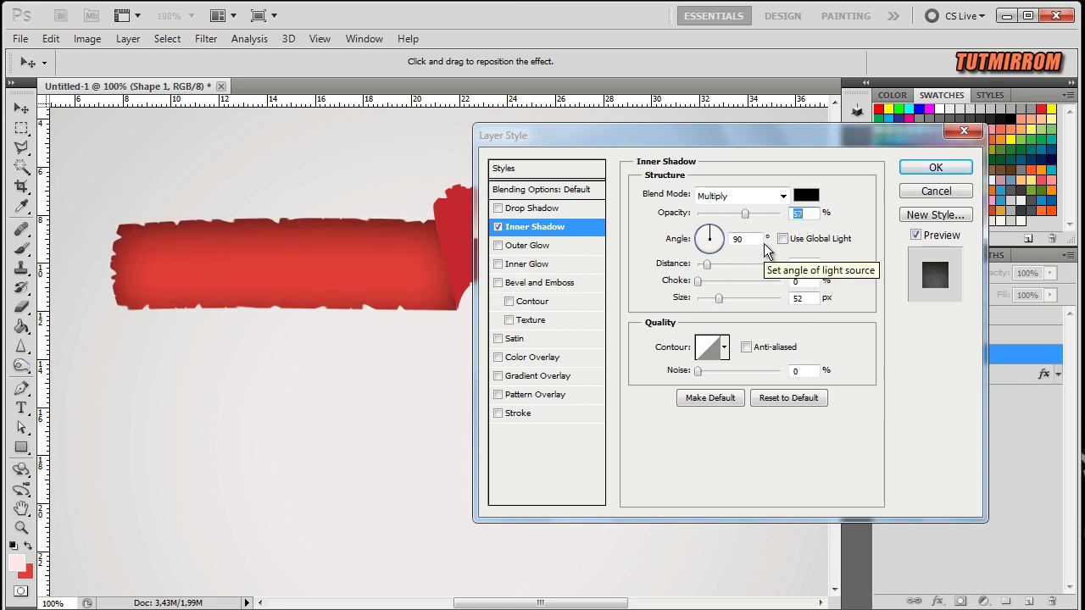
Step: Add a near-black, Normal-mode 6 px Outer Glow at 66% opacity to Shape 1 and apply it
click(549, 247)
click(742, 196)
click(721, 211)
click(676, 251)
click(470, 300)
mouse_move(471, 300)
mouse_down()
mouse_move(419, 393)
mouse_move(400, 405)
mouse_move(391, 450)
mouse_up()
click(776, 244)
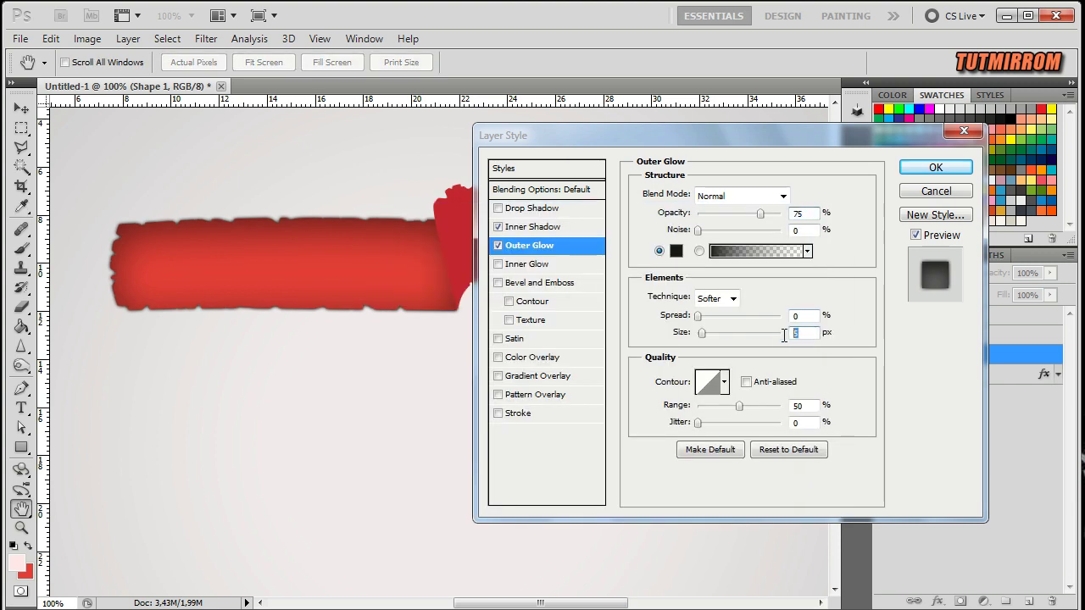
click(801, 214)
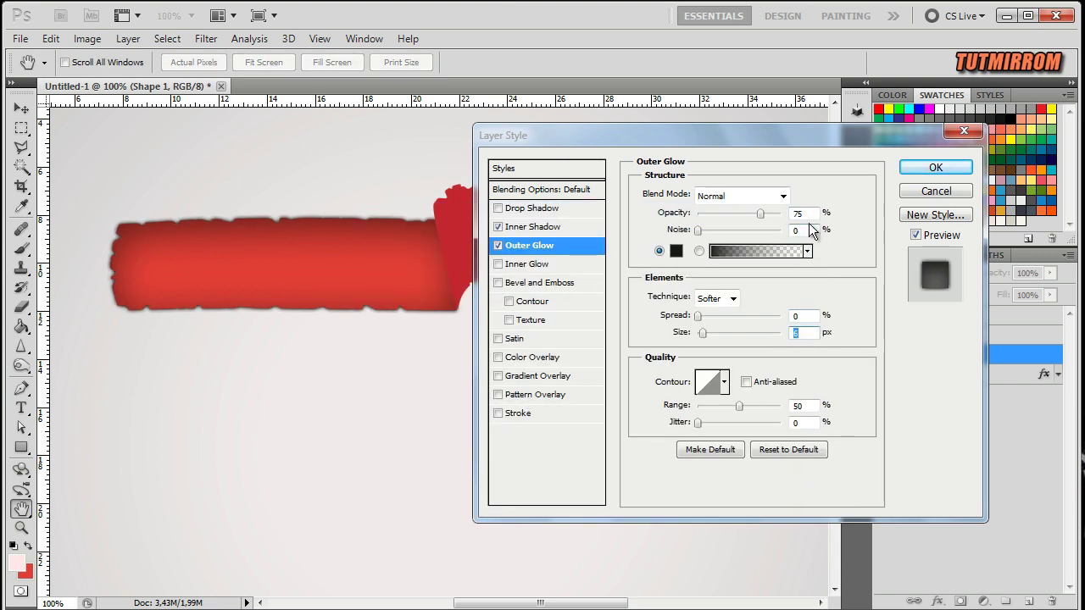
key(Down)
key(Down)
key(Down)
key(Down)
key(Down)
key(Down)
key(Down)
key(Down)
key(Down)
key(Down)
key(Down)
key(Down)
key(Down)
key(Down)
key(Down)
key(Down)
key(Down)
key(Down)
key(Down)
key(Down)
key(Down)
key(Down)
key(Down)
key(Down)
key(Down)
key(Down)
key(Down)
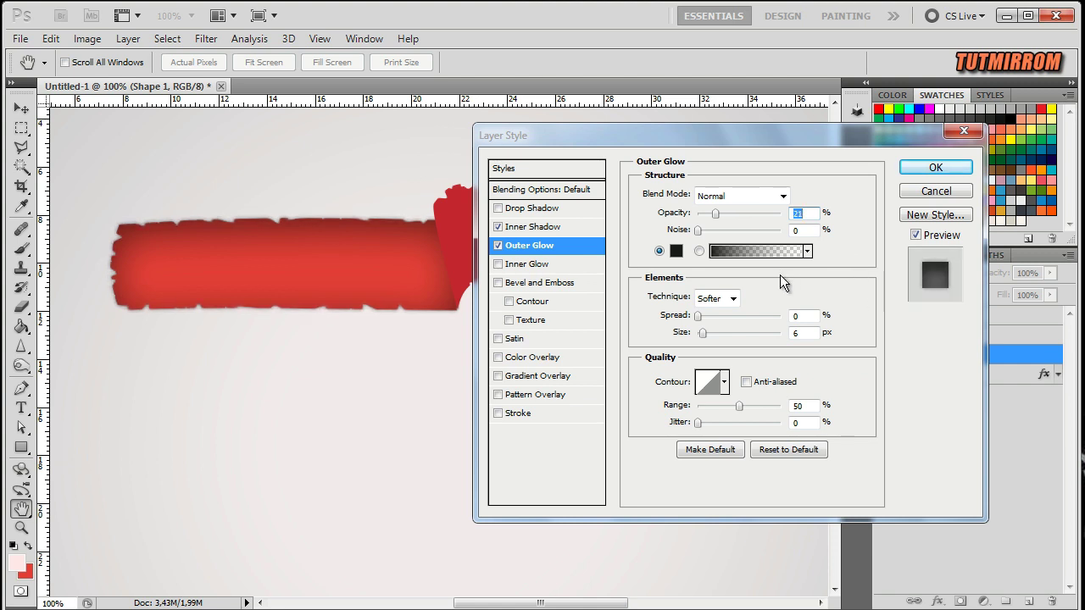
click(929, 169)
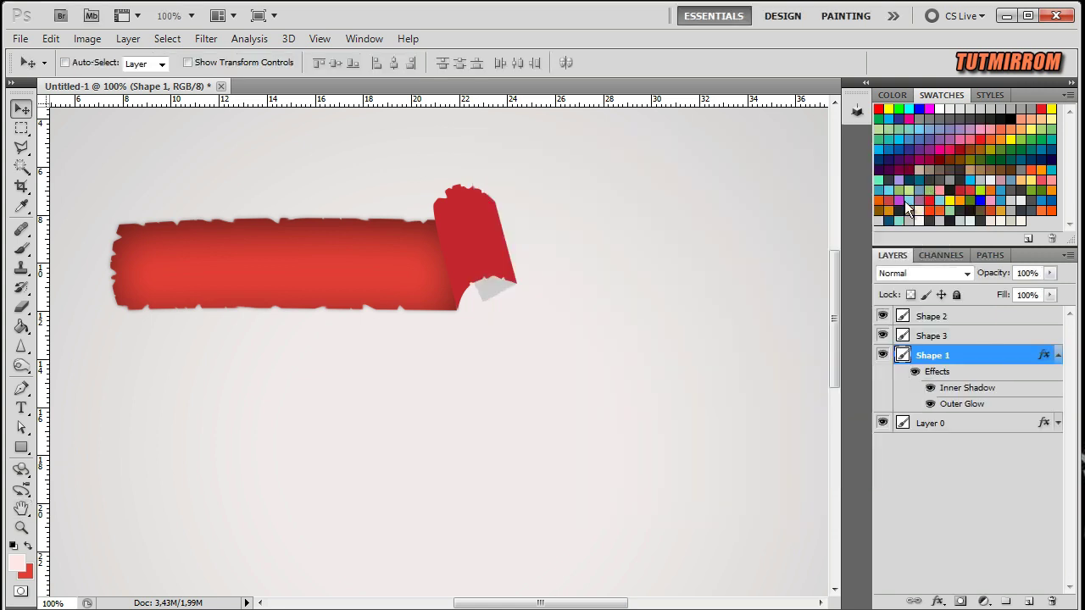
Step: Open Shape 2's layer style and set the Gradient Overlay angle to about 188°
click(1058, 355)
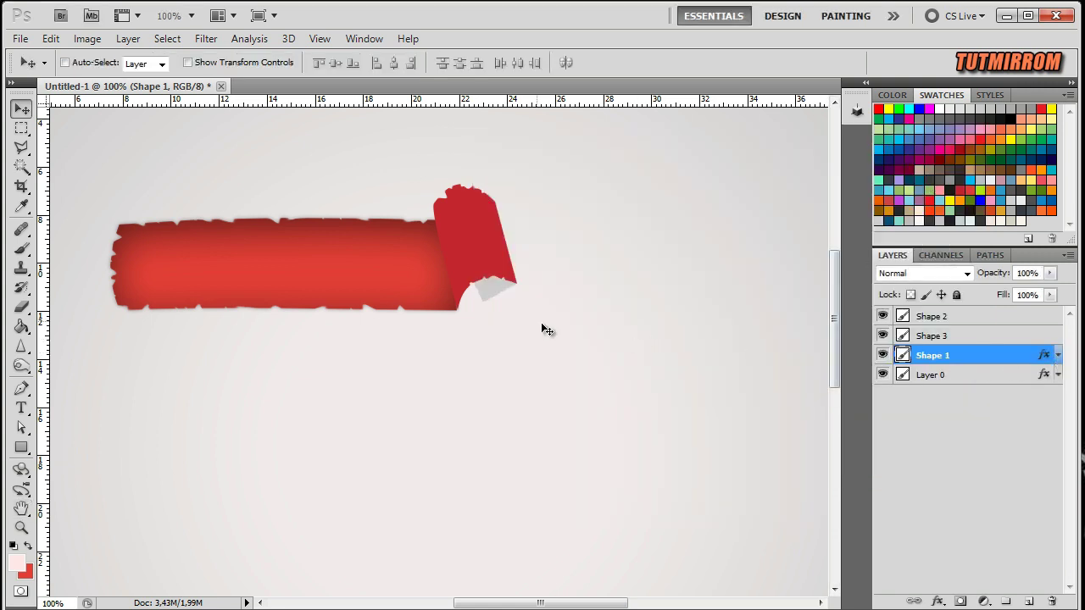
click(932, 337)
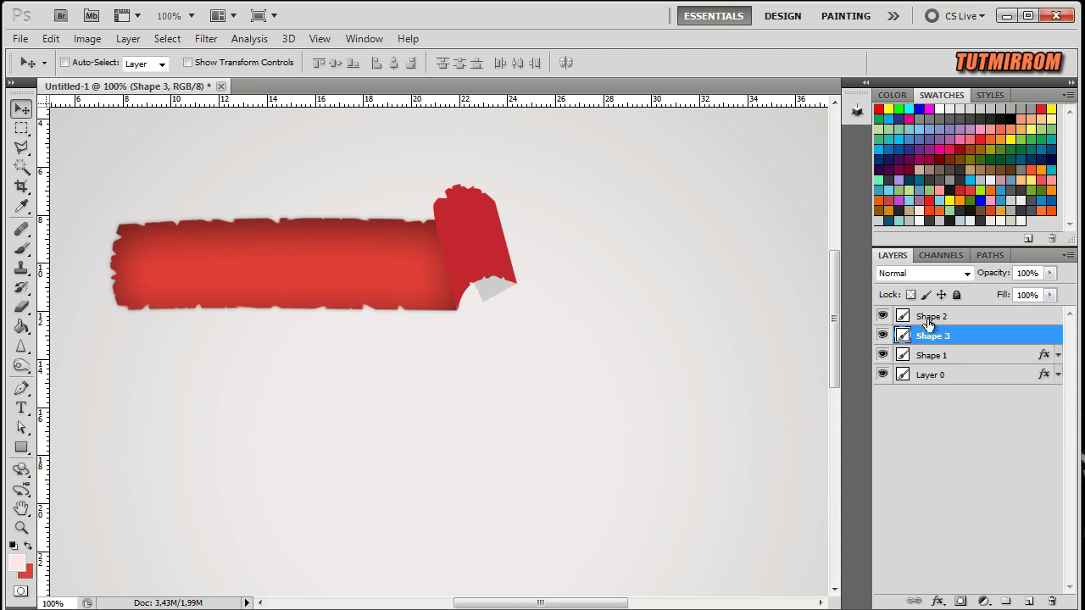
click(936, 317)
double_click(939, 317)
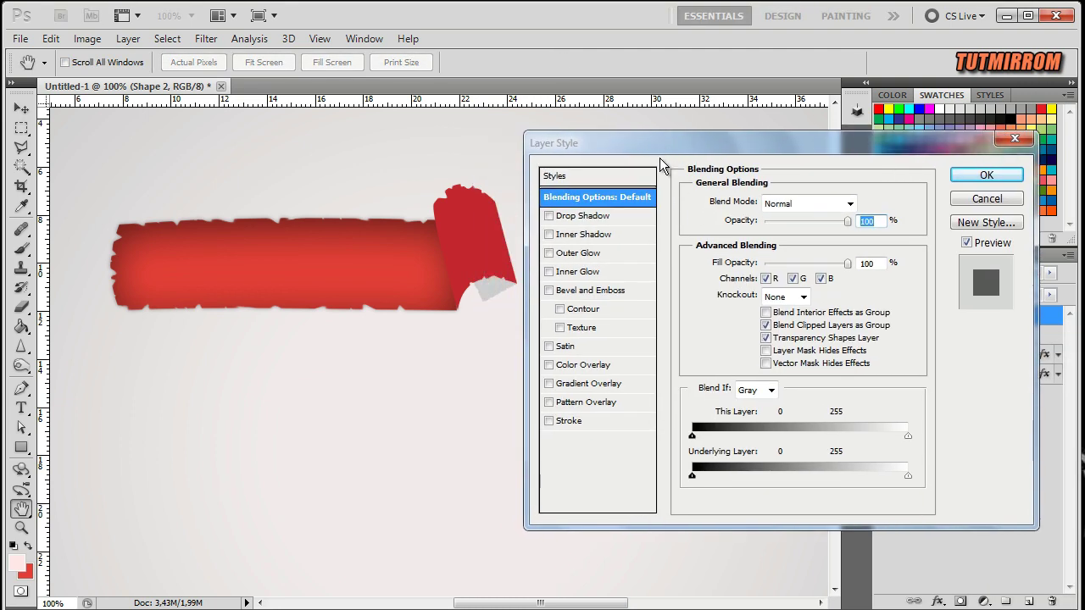
drag(665, 154, 663, 166)
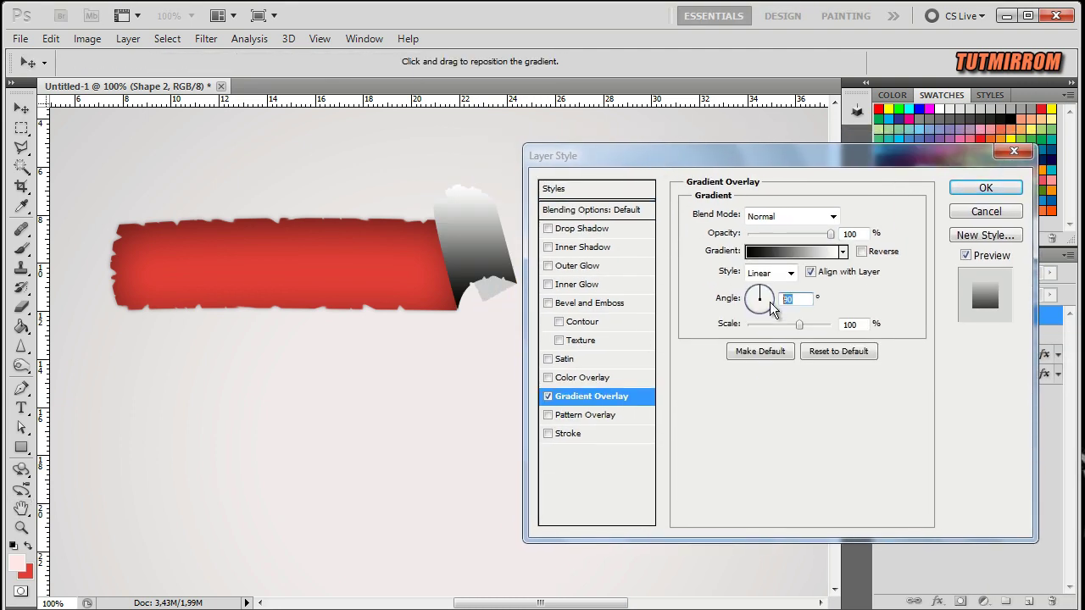
text(105)
key(Up)
key(Up)
key(Up)
key(Up)
key(Up)
key(Up)
key(Up)
key(Up)
key(Up)
key(Up)
key(Up)
key(Up)
key(Up)
key(Up)
key(Up)
key(Up)
key(Up)
key(Up)
key(Up)
key(Up)
key(Up)
key(Up)
key(Up)
key(Up)
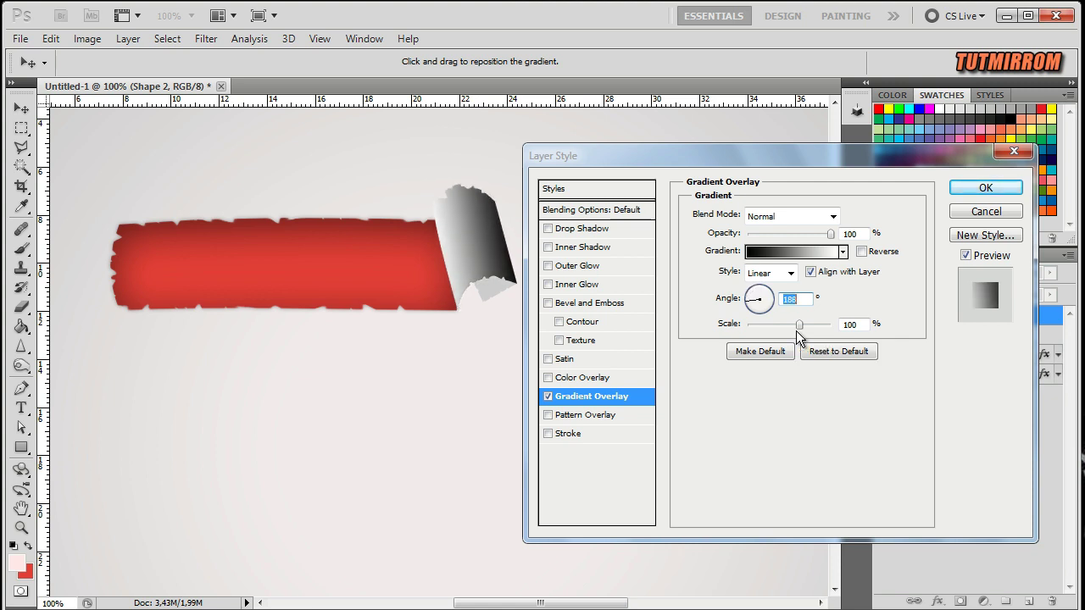
Step: Set the gradient's outer stops to the banner's red, with the right stop deep red
click(796, 251)
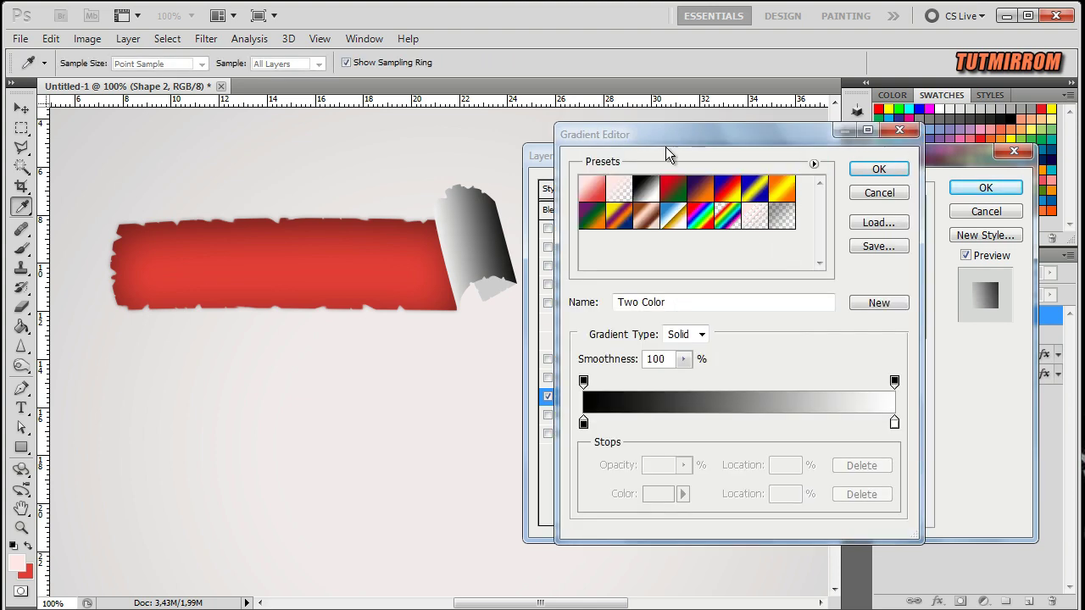
click(895, 421)
click(657, 495)
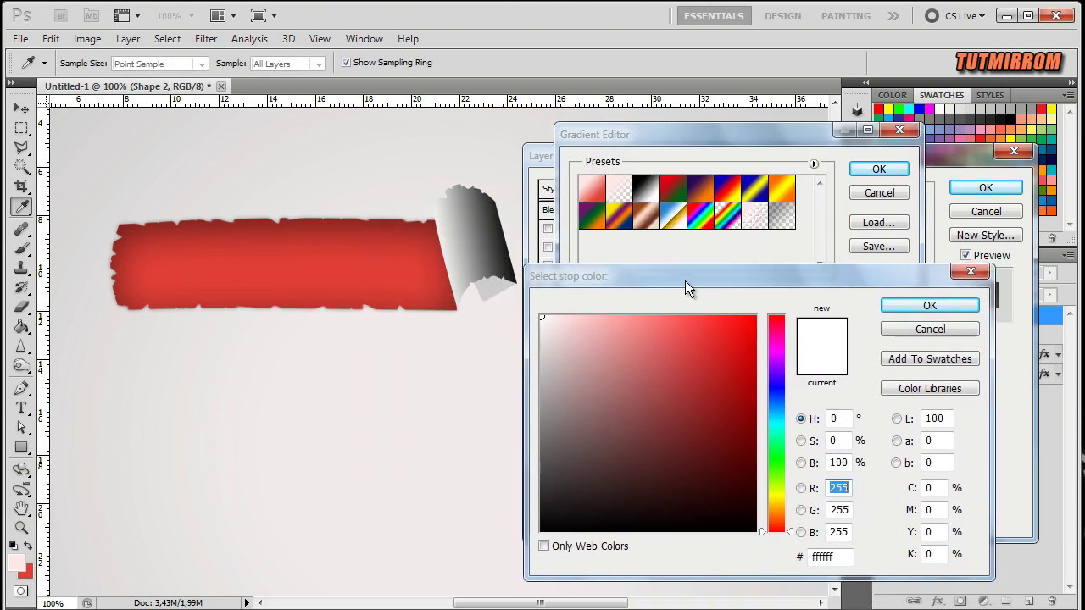
click(387, 280)
click(718, 383)
mouse_move(717, 383)
mouse_down()
mouse_move(715, 402)
mouse_move(711, 391)
mouse_up()
click(931, 300)
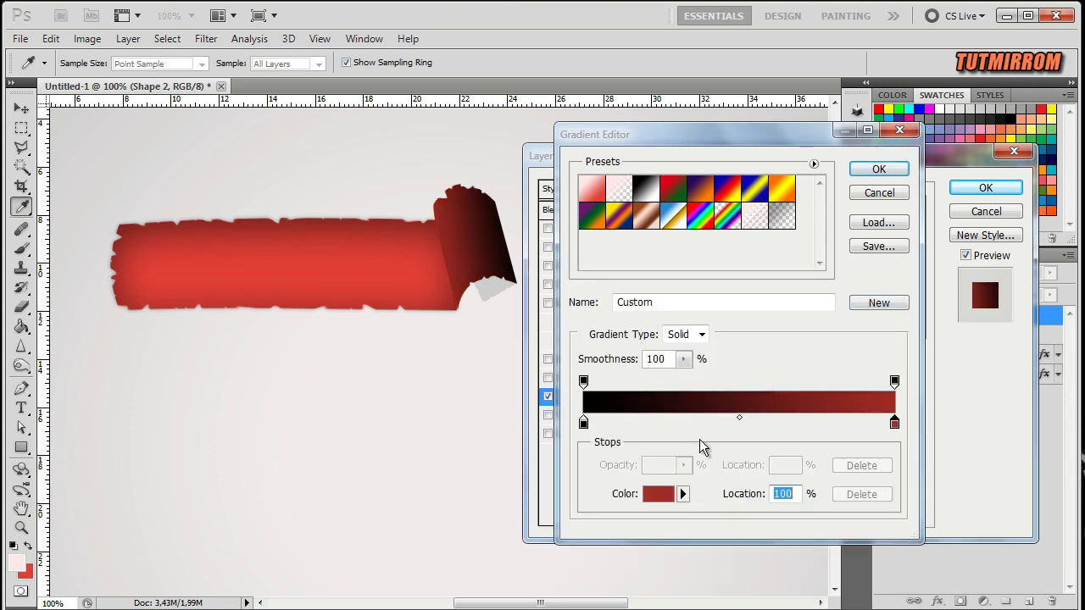
click(584, 422)
click(658, 493)
click(386, 289)
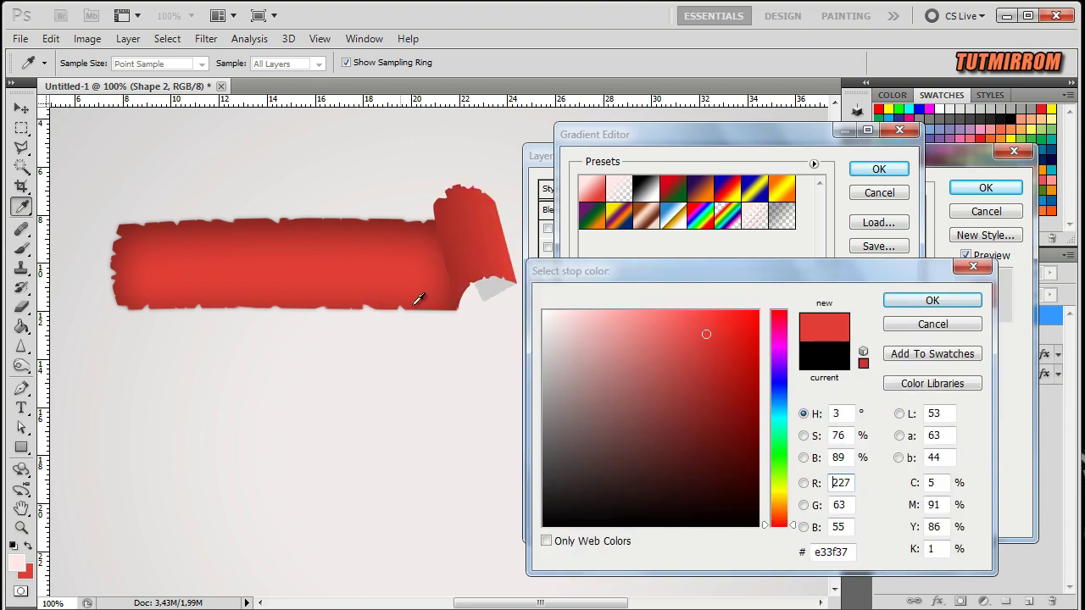
click(909, 300)
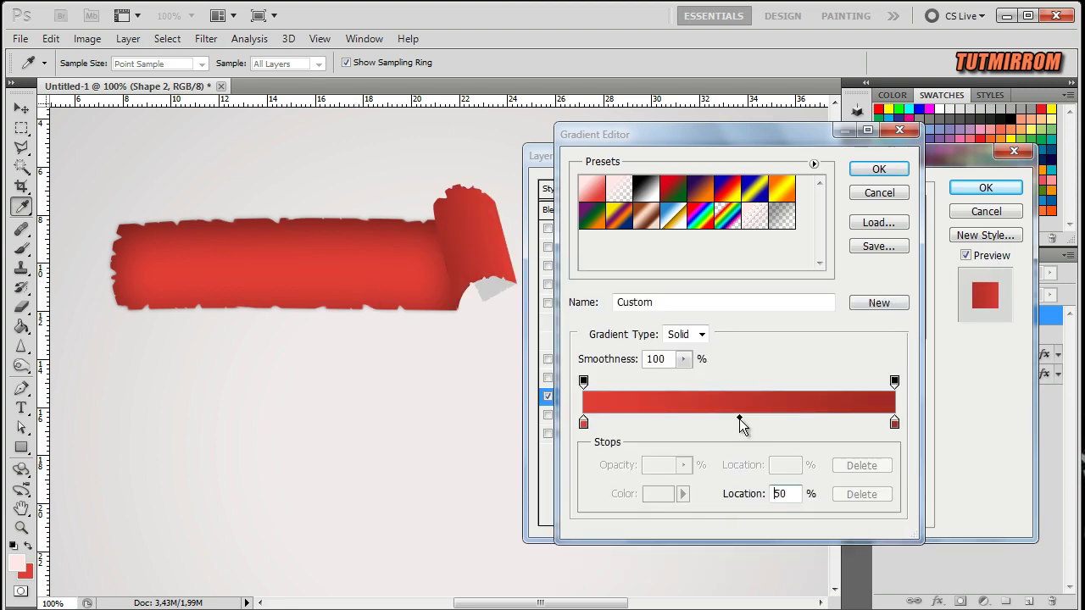
Step: Add a brighter red middle stop at location 51 and apply the gradient overlay
click(739, 422)
click(659, 497)
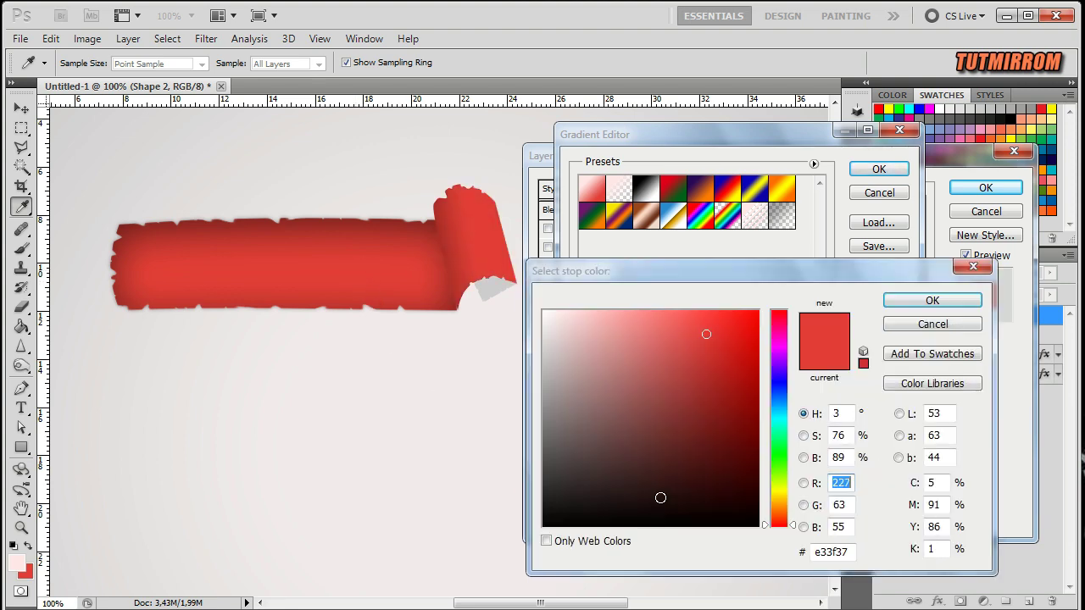
drag(706, 339, 709, 406)
click(912, 301)
click(740, 423)
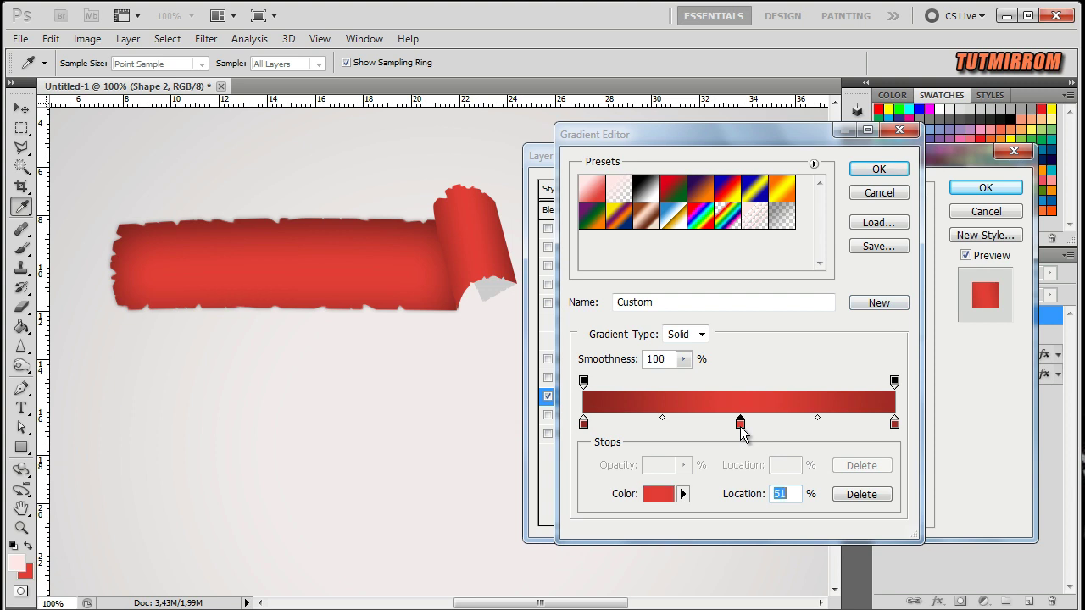
click(663, 497)
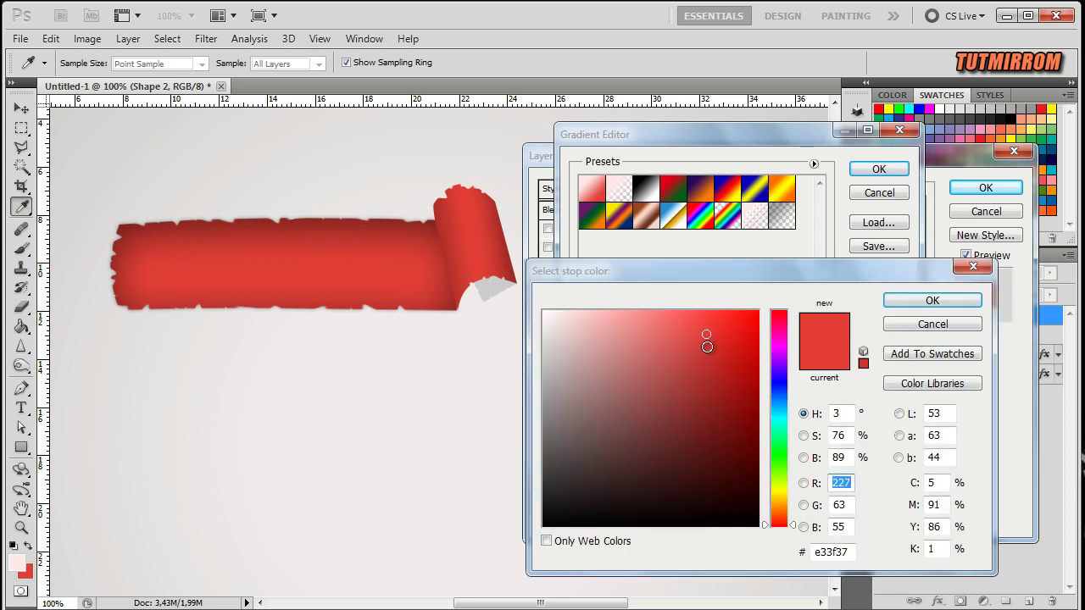
drag(704, 331, 697, 327)
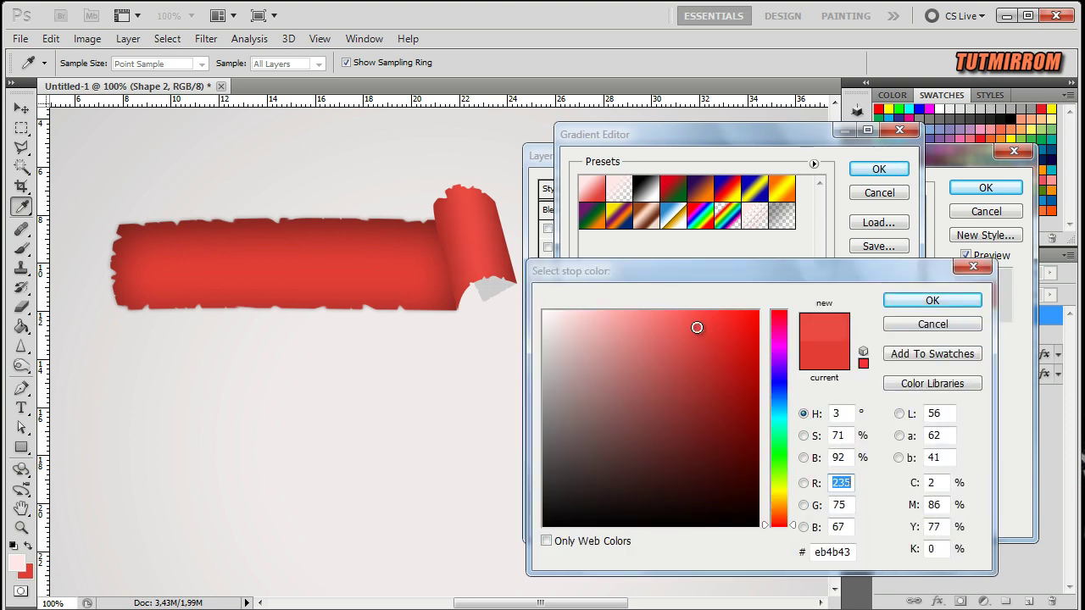
click(904, 301)
click(873, 169)
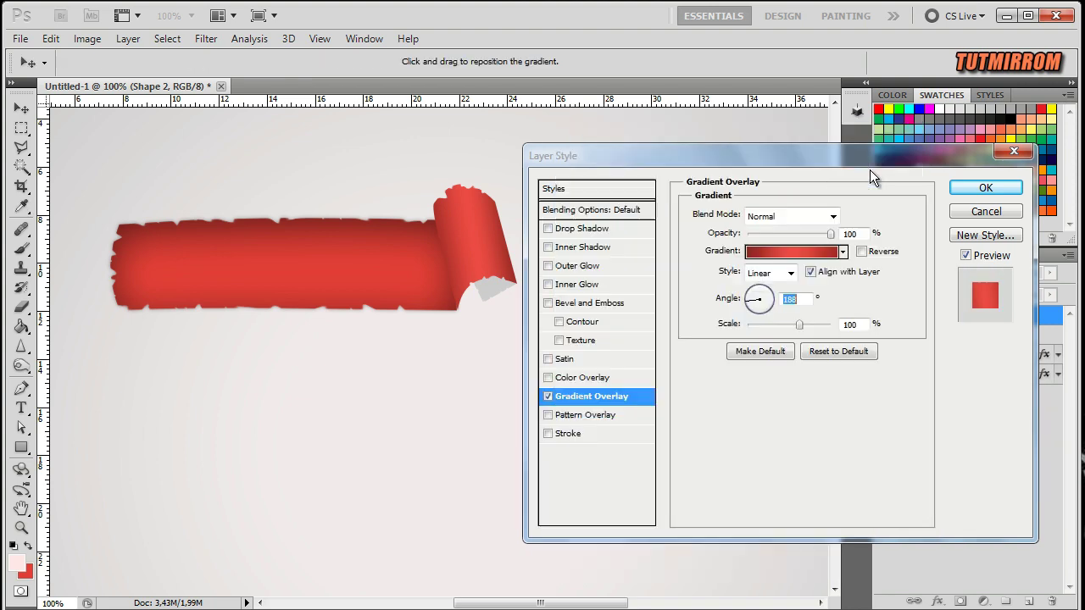
click(984, 189)
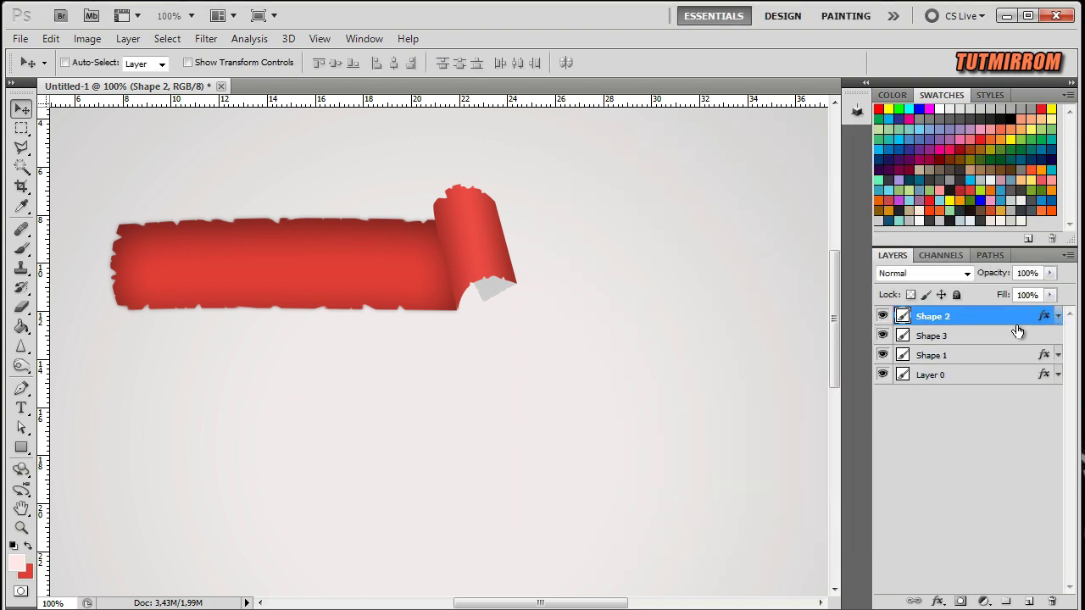
Step: Give Shape 3 a Gradient Overlay angled at 187°
click(979, 339)
right_click(979, 340)
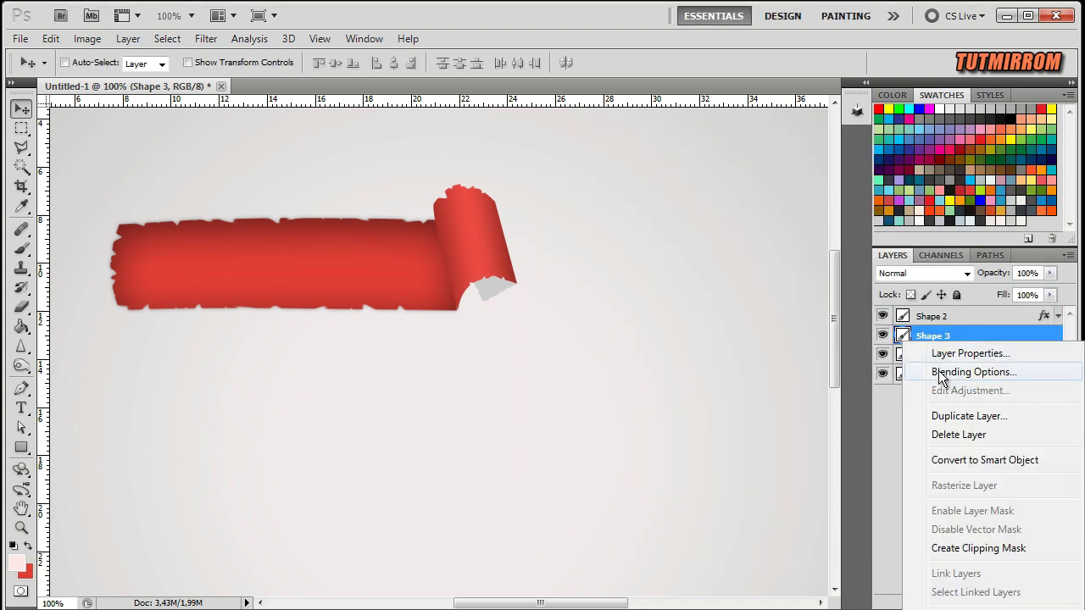
click(941, 368)
drag(630, 160, 638, 162)
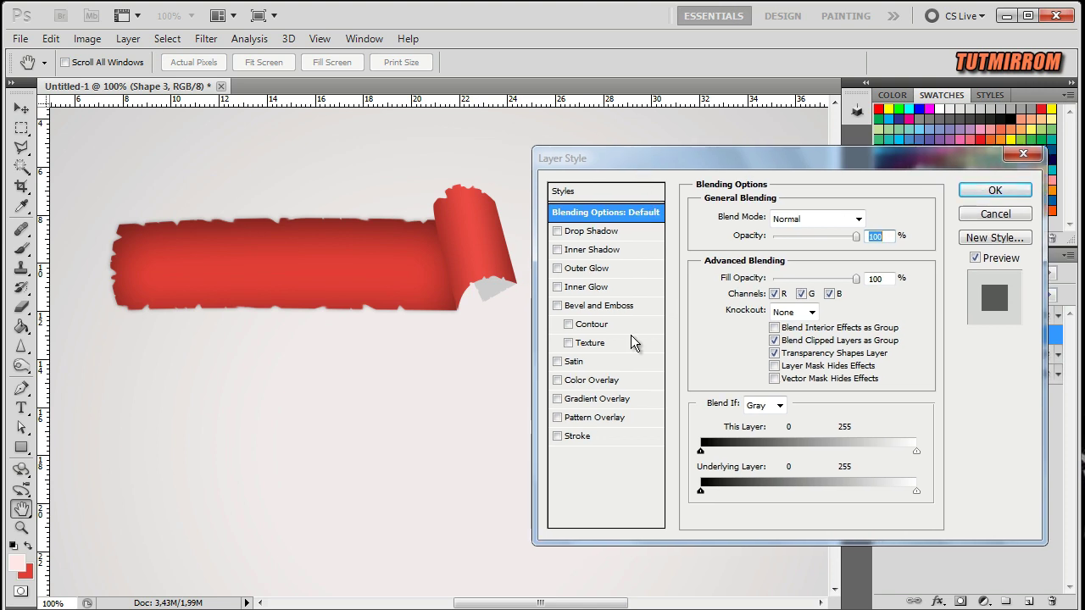
click(602, 400)
click(765, 293)
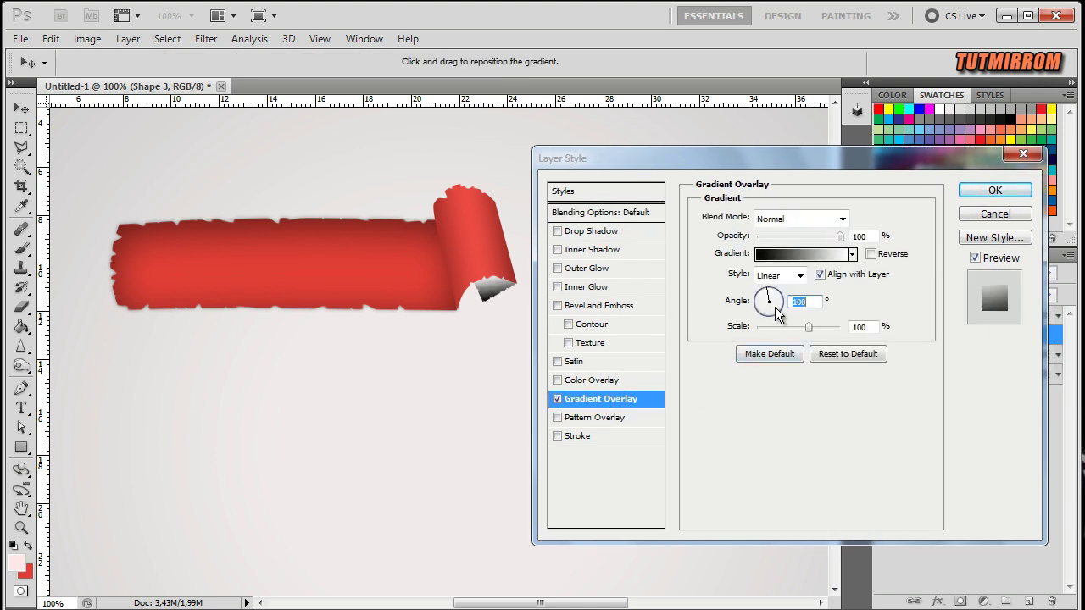
click(759, 296)
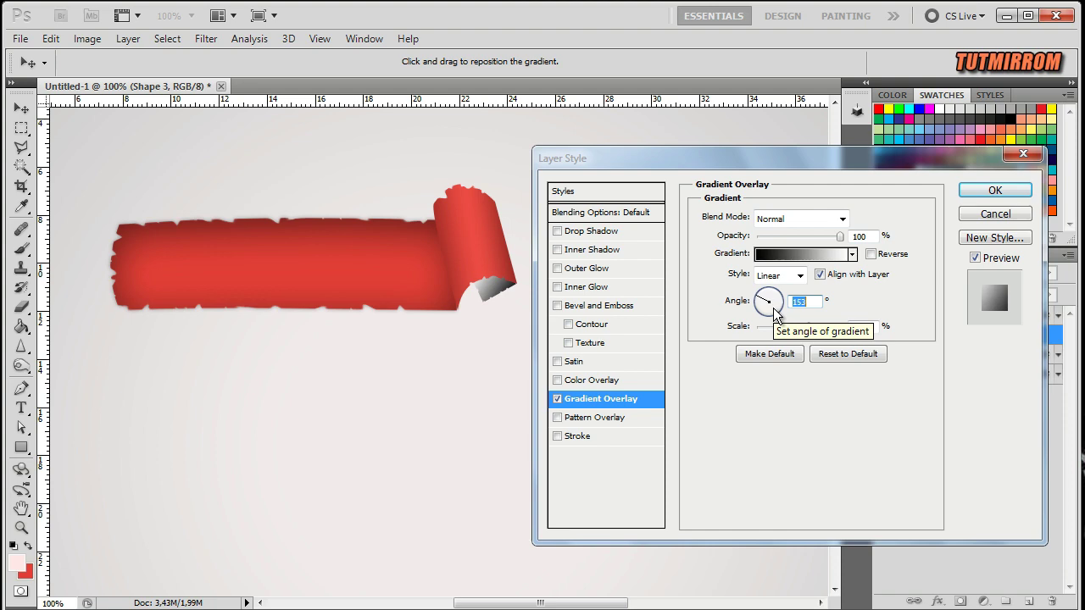
key(Up)
key(Up)
key(Up)
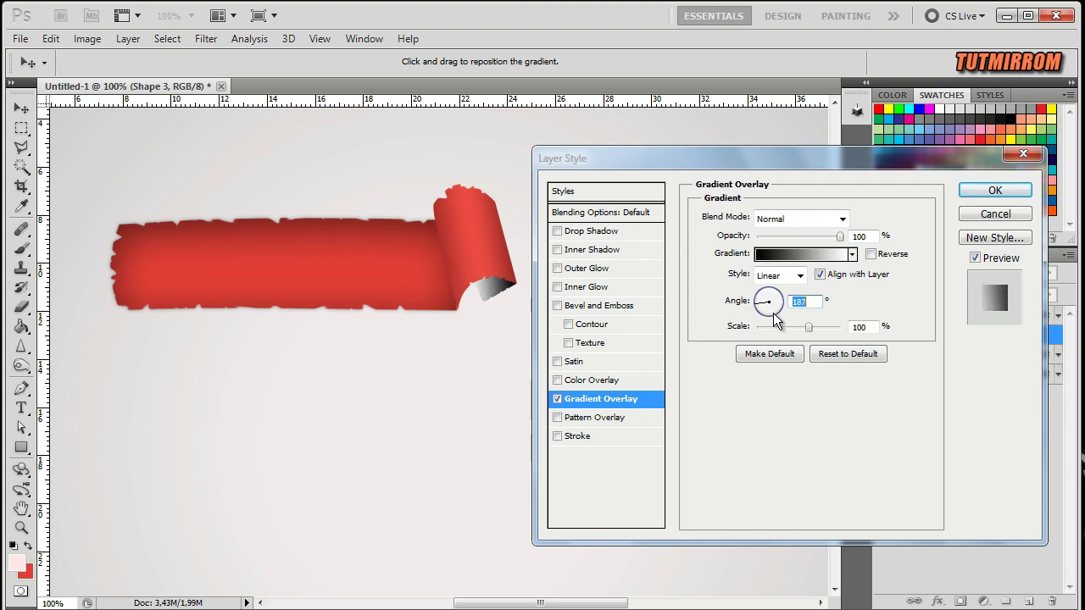
Step: Make the overlay gradient run from dark grey to light grey d9d9d9
click(800, 253)
click(583, 422)
click(658, 494)
mouse_move(557, 441)
mouse_down()
mouse_move(541, 490)
mouse_move(536, 468)
mouse_up()
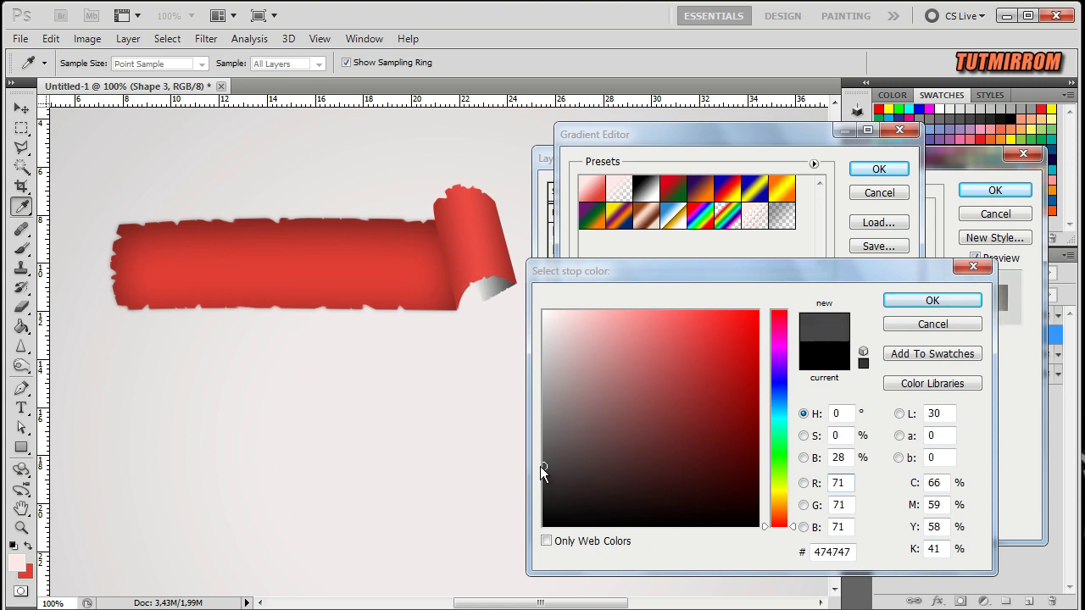
click(933, 300)
click(893, 420)
click(654, 501)
click(544, 355)
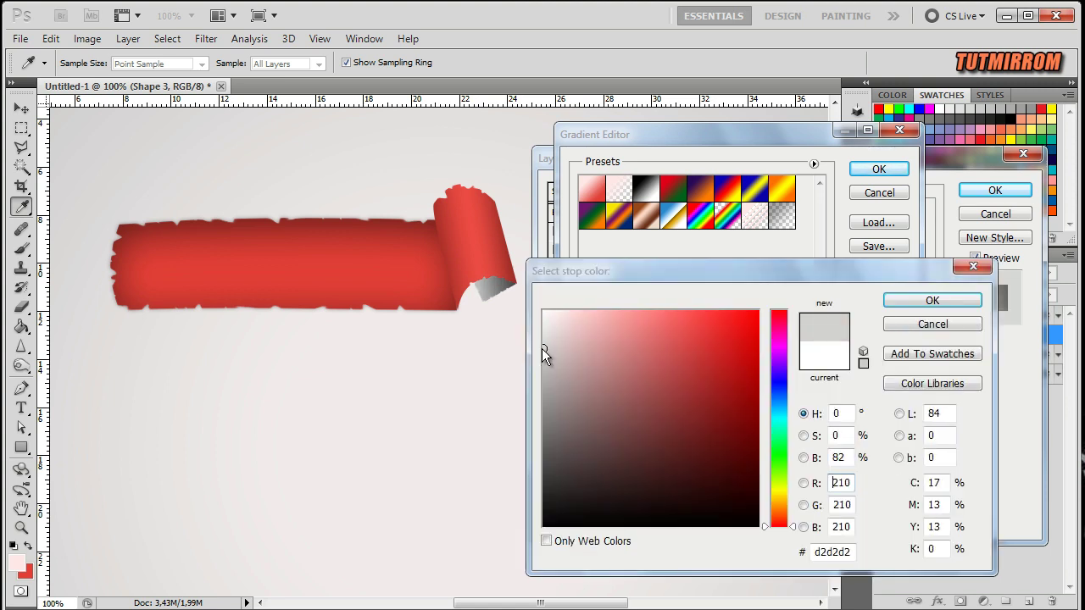
drag(543, 354, 545, 343)
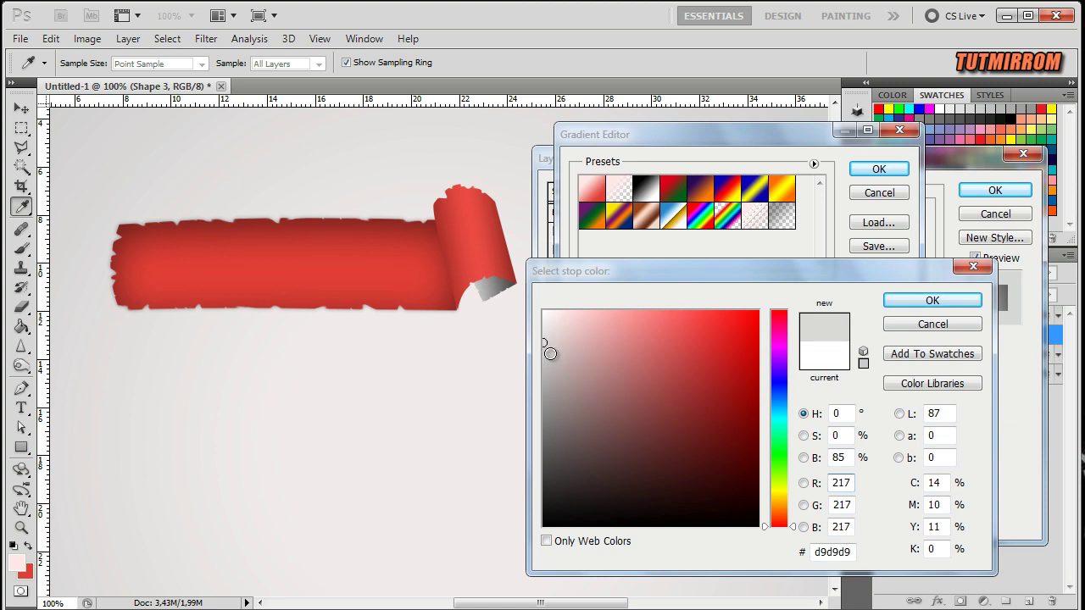
click(910, 302)
click(879, 171)
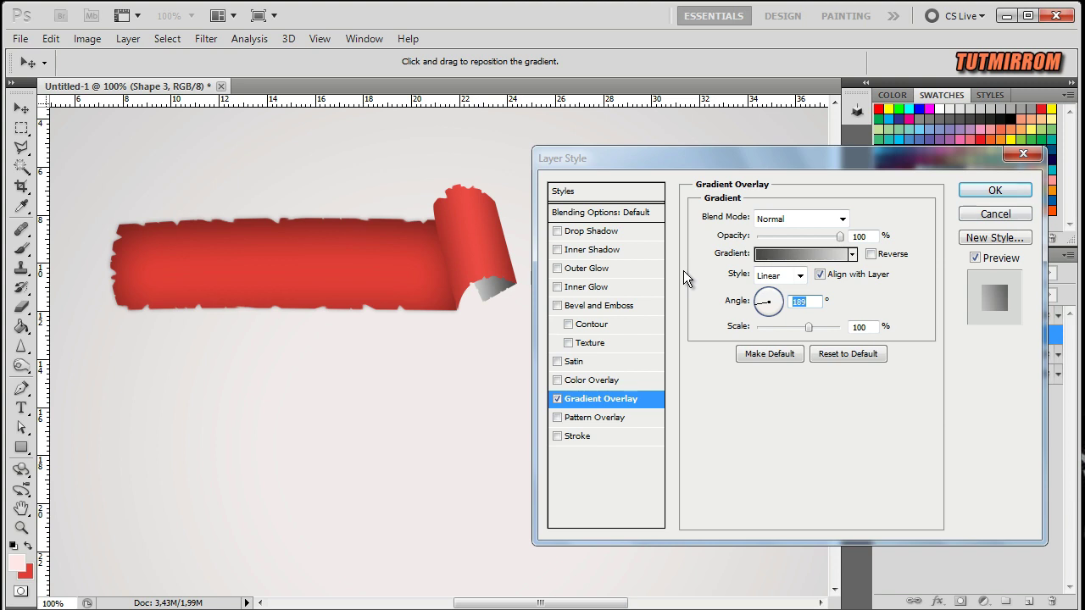
Step: Add a drop shadow with distance 5, size 20, and slightly lower opacity, then apply
click(616, 234)
double_click(856, 287)
text(8)
double_click(858, 321)
key(Up)
key(Up)
key(Up)
key(Up)
key(Up)
key(Up)
key(Up)
double_click(858, 287)
key(Down)
key(Down)
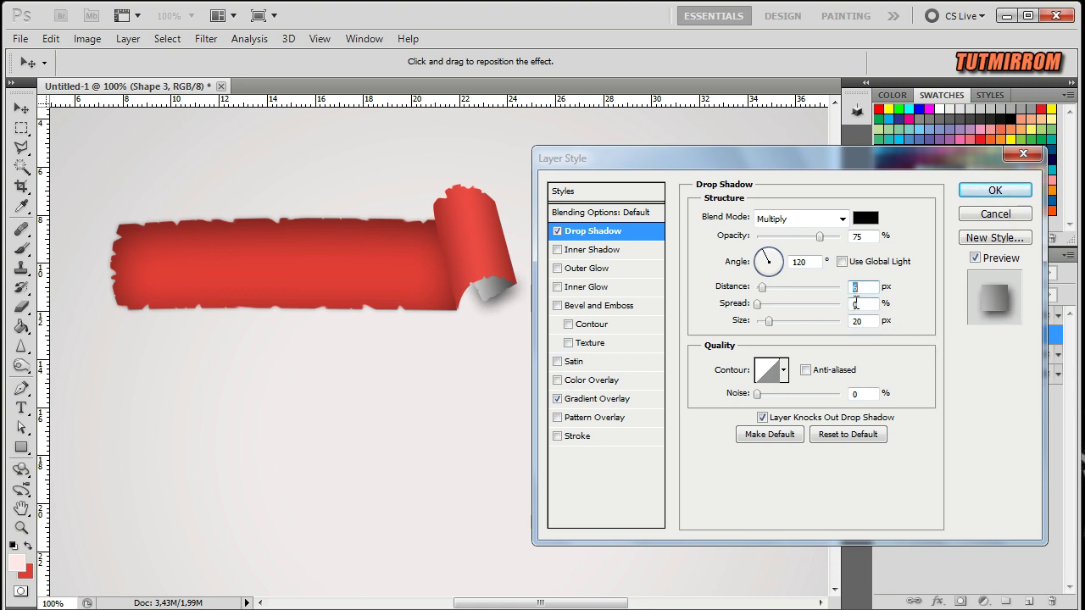
drag(820, 237, 800, 246)
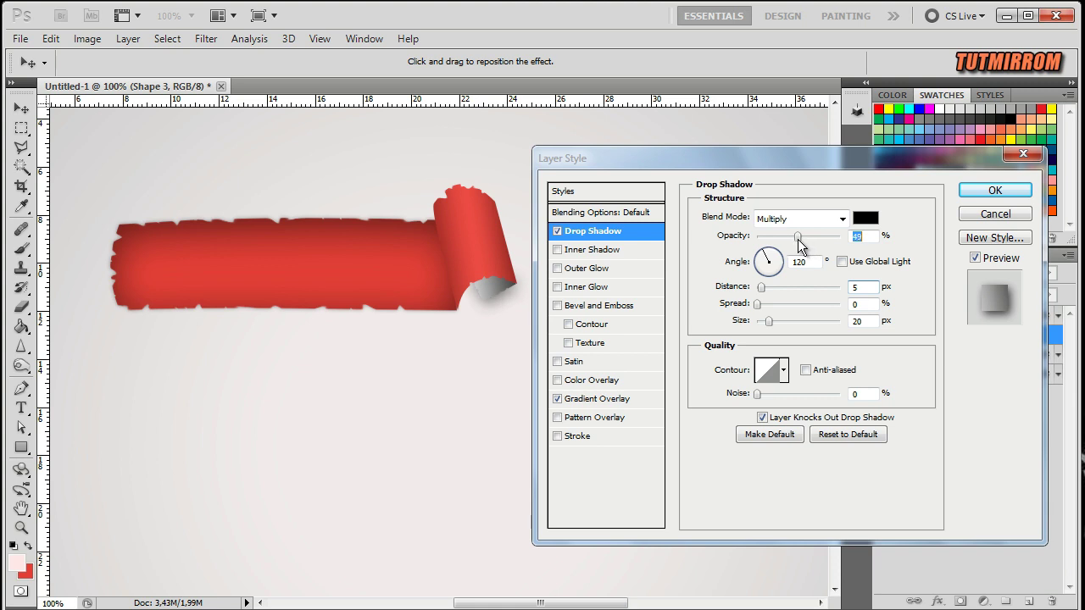
click(996, 191)
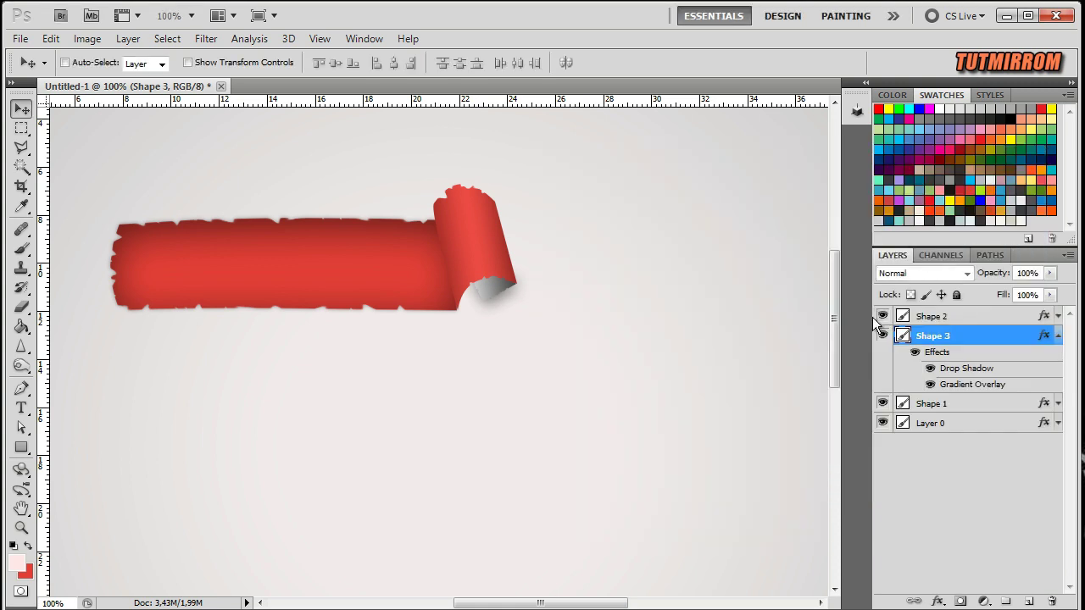
Step: Load Shape 1's outline as a selection on a new layer, with a dark grey soft brush
click(1017, 356)
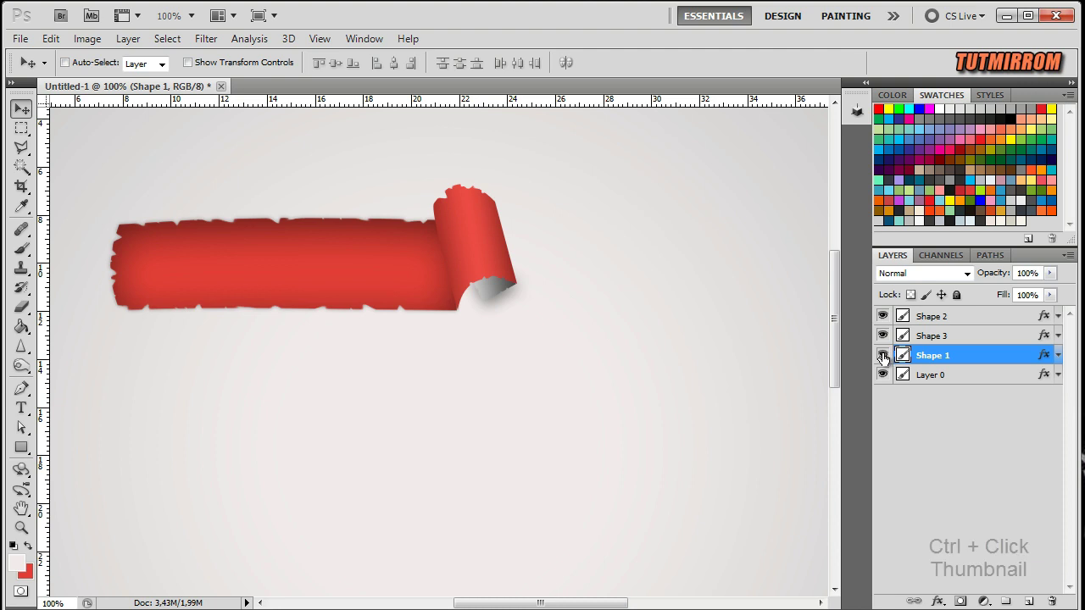
ctrl+click(902, 356)
click(1028, 602)
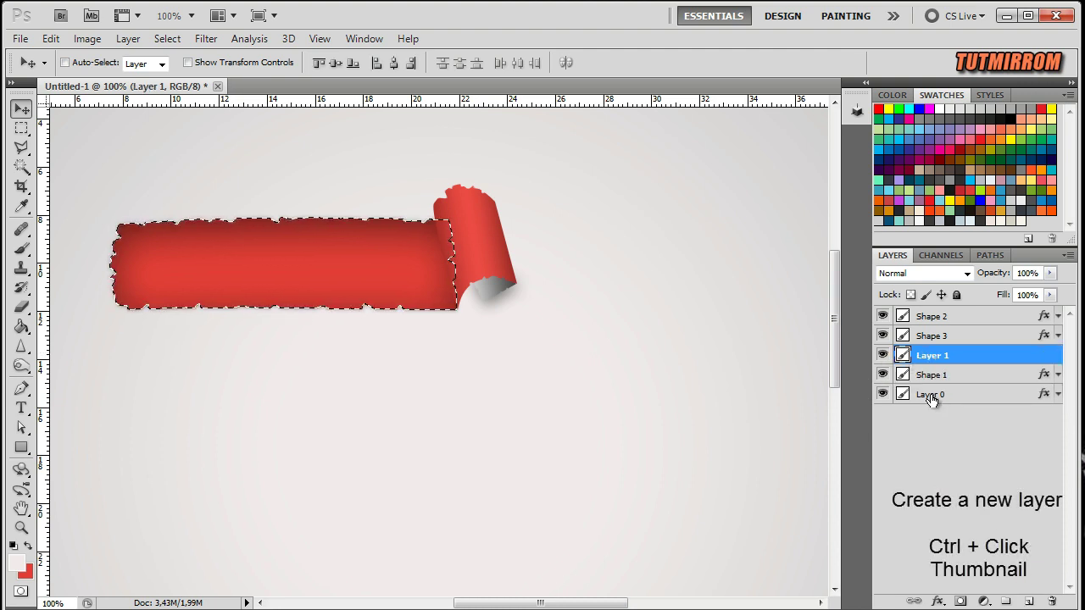
click(21, 248)
click(58, 246)
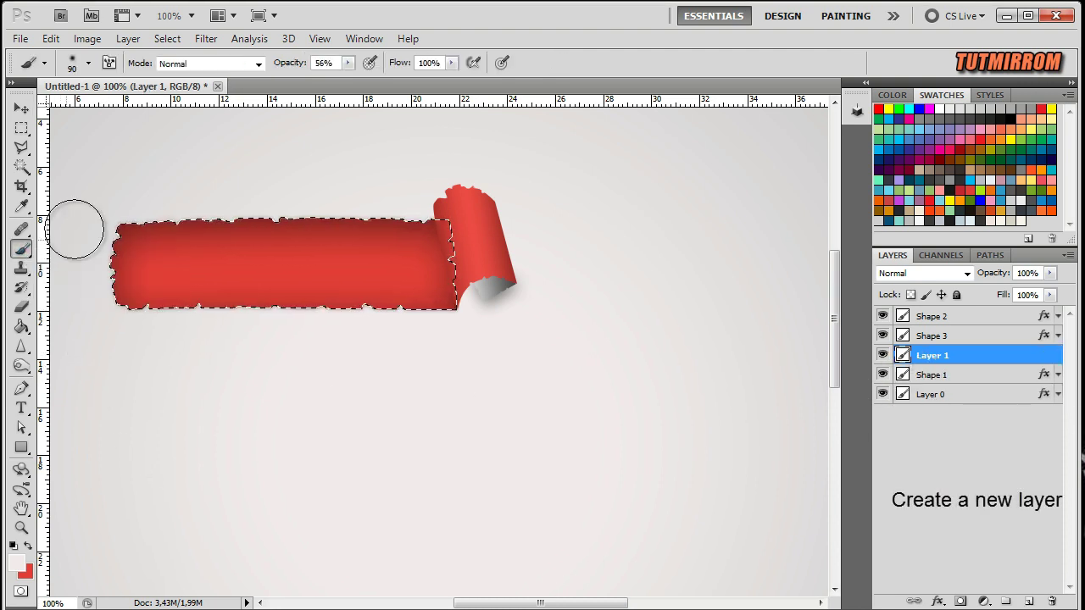
click(17, 562)
drag(552, 458, 531, 492)
click(910, 302)
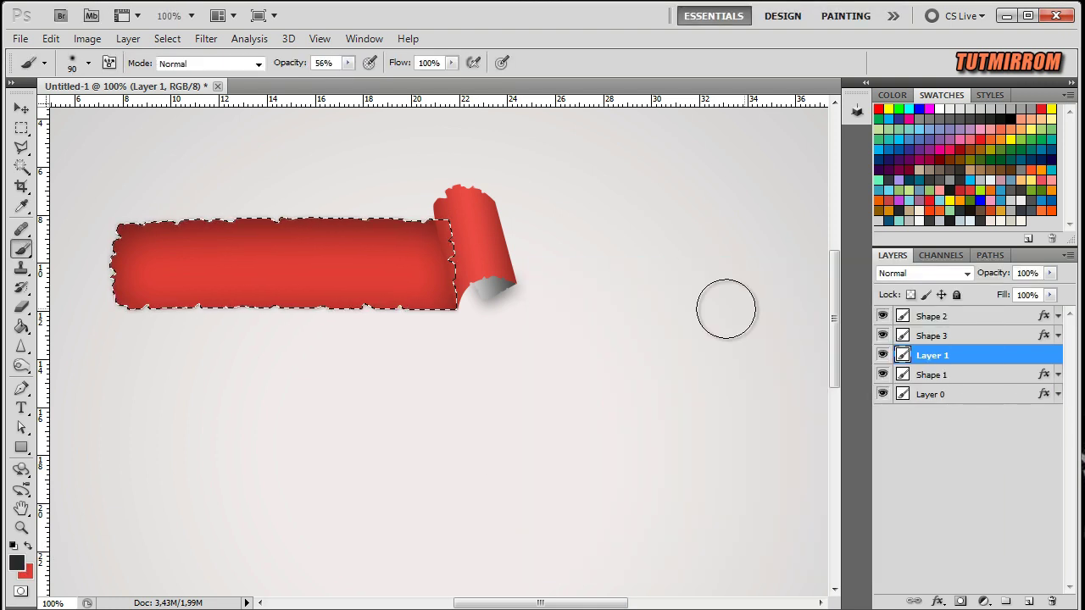
Step: Brush dark grey shading inside the banner near the curl, then deselect
drag(469, 210, 484, 272)
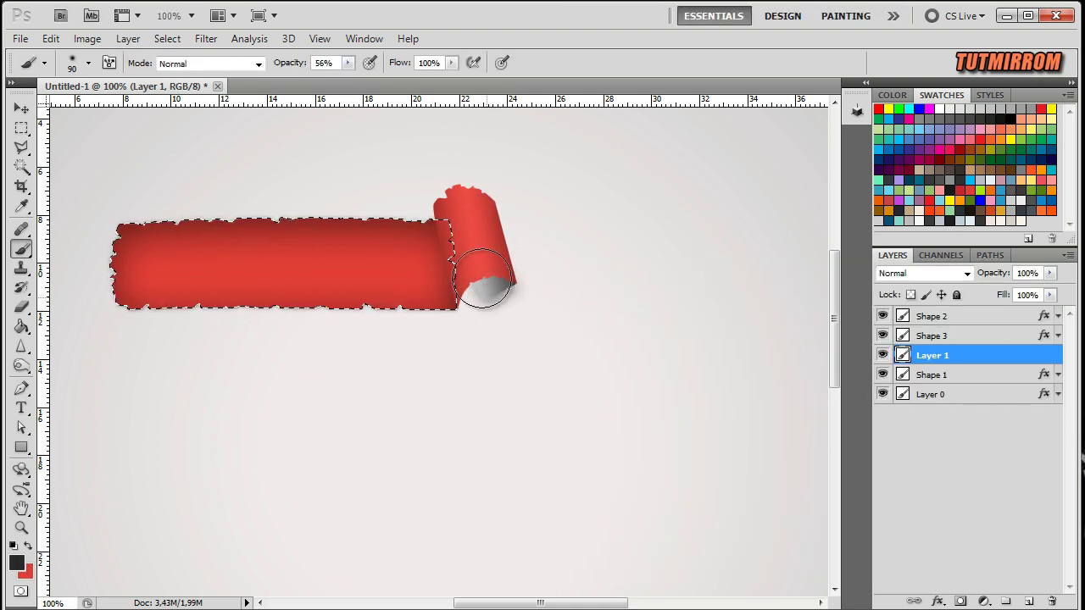
key(ctrl+z)
key(ctrl+z)
key(ctrl+z)
key(ctrl+z)
key(ctrl+d)
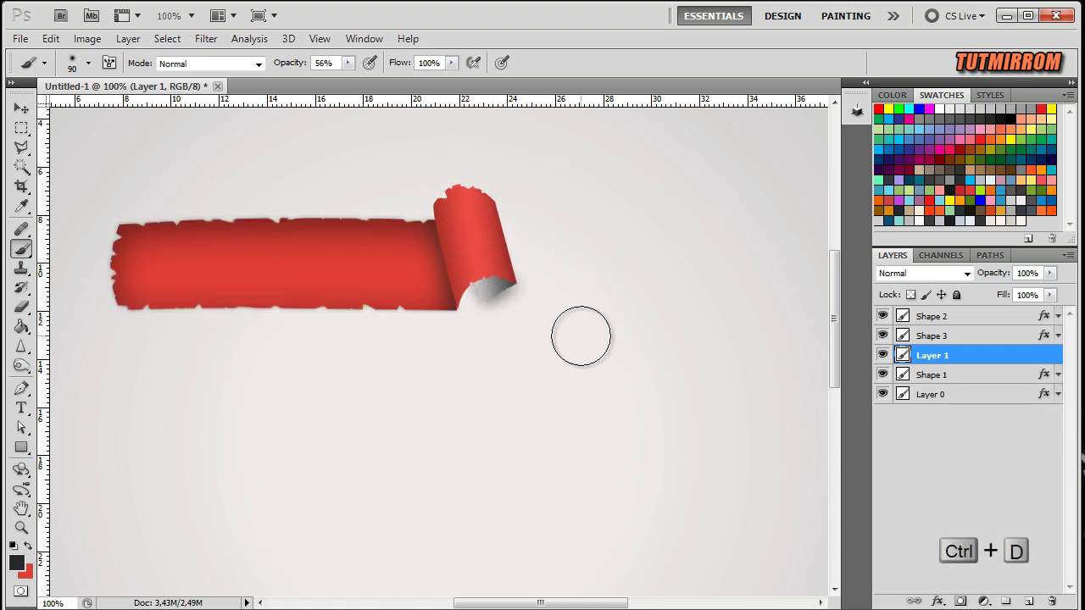
key(v)
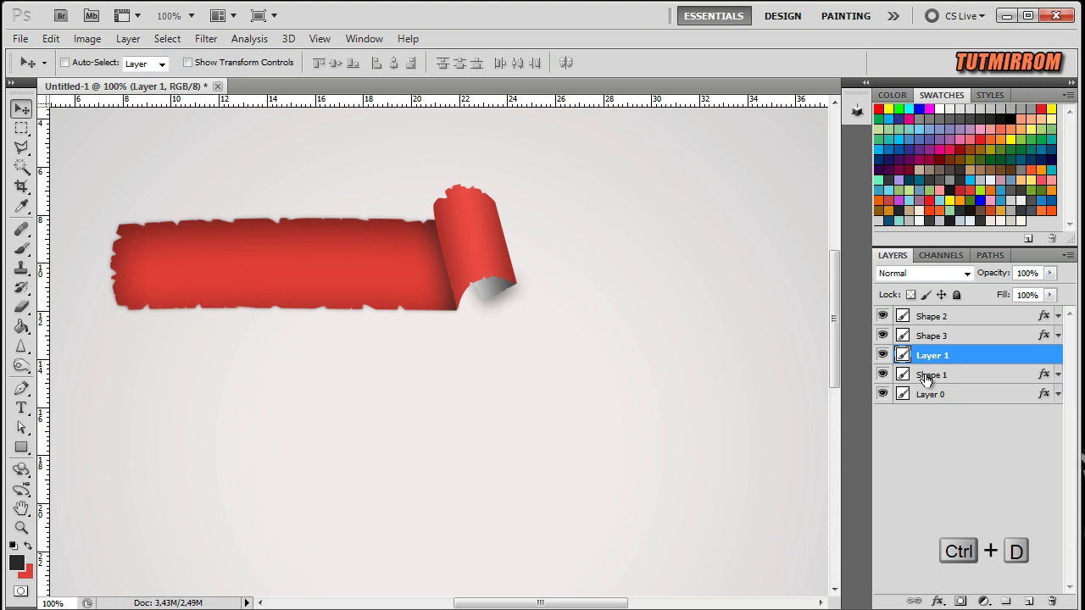
click(925, 378)
click(937, 316)
Step: Type 'Sale' on the banner's left in an off-white colour sampled from the canvas
drag(21, 408, 94, 410)
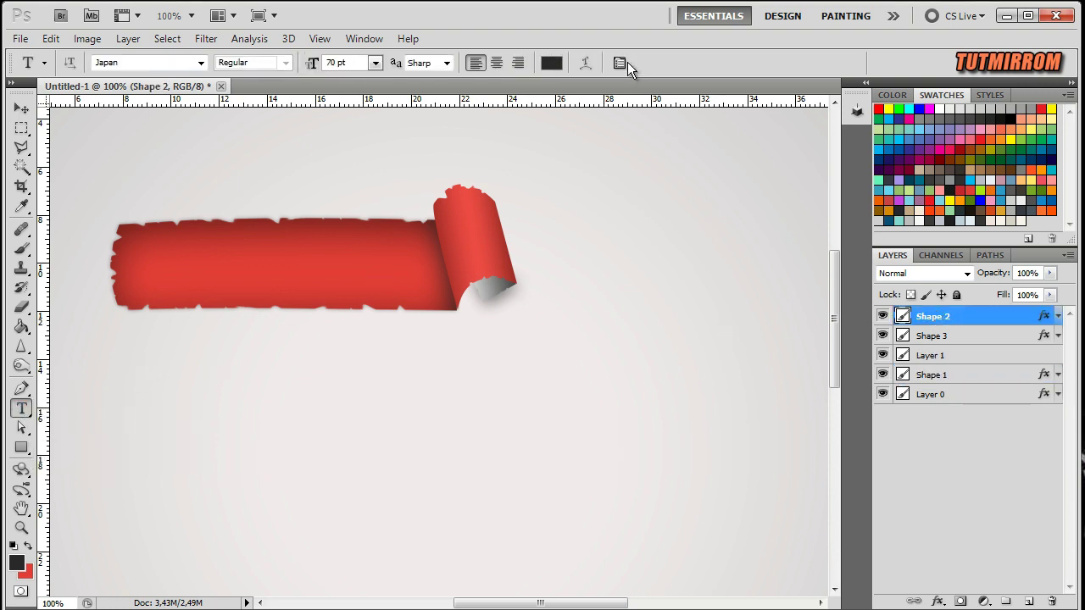
click(620, 63)
click(717, 227)
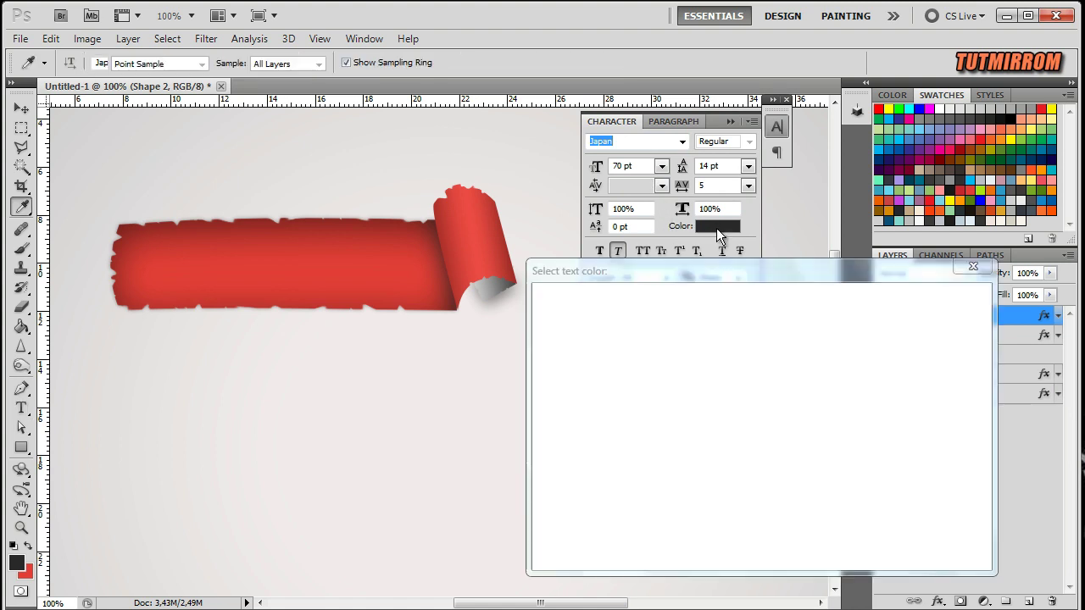
click(489, 339)
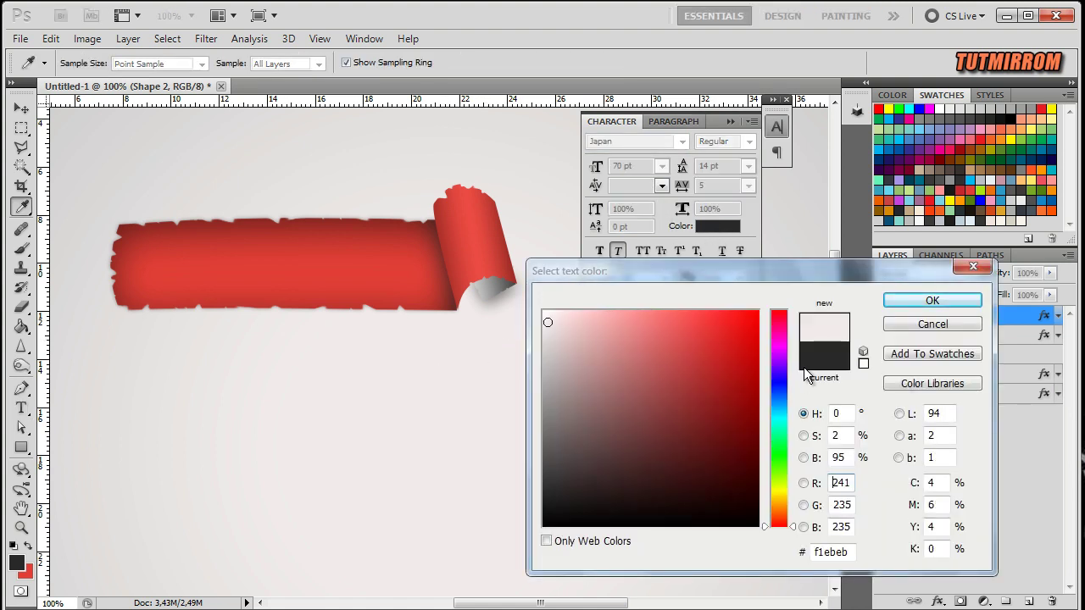
click(900, 302)
click(152, 264)
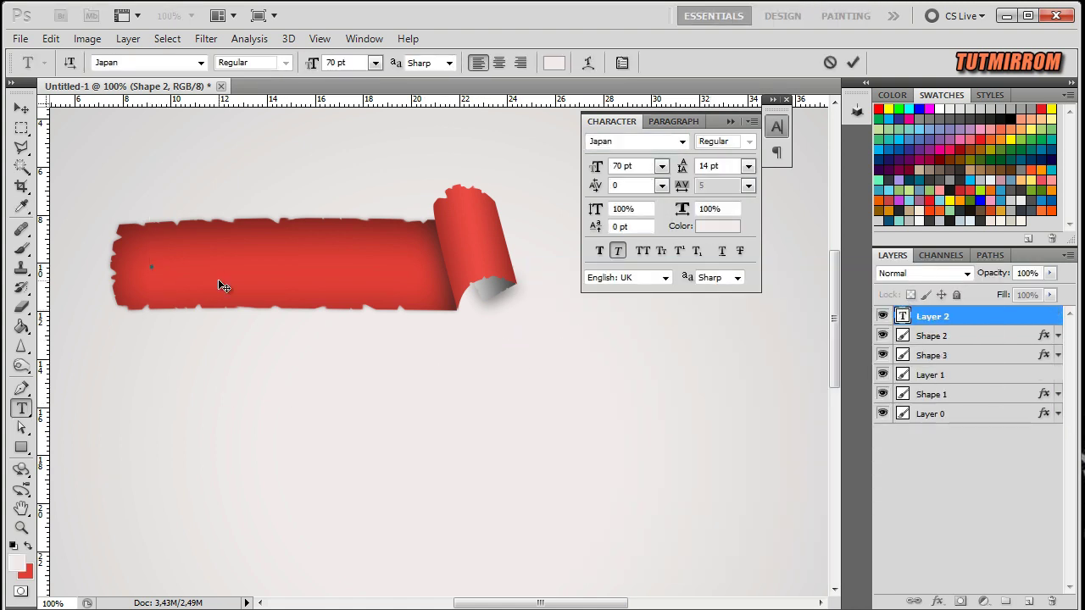
text(Sale)
key(BackSpace)
key(BackSpace)
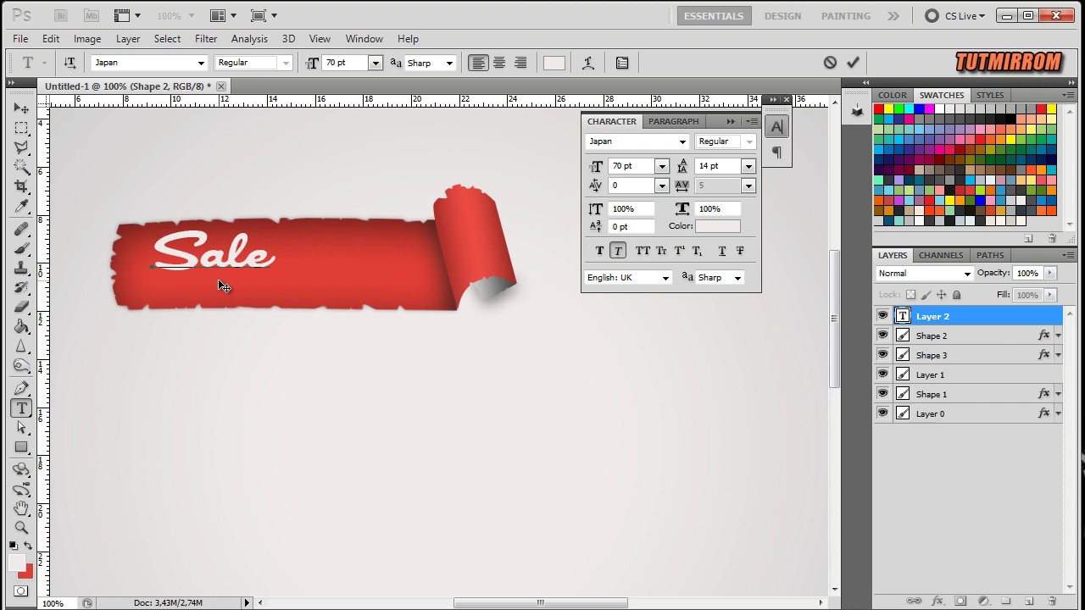
click(852, 62)
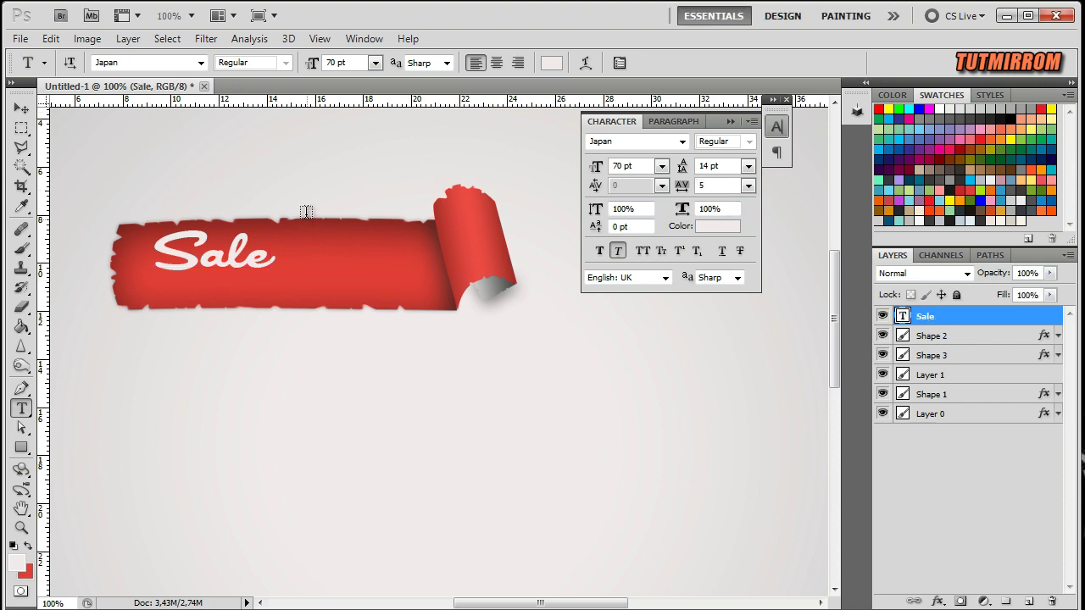
Step: Shift Sale slightly down-left and enable Drop Shadow in its layer style
key(v)
drag(233, 251, 219, 265)
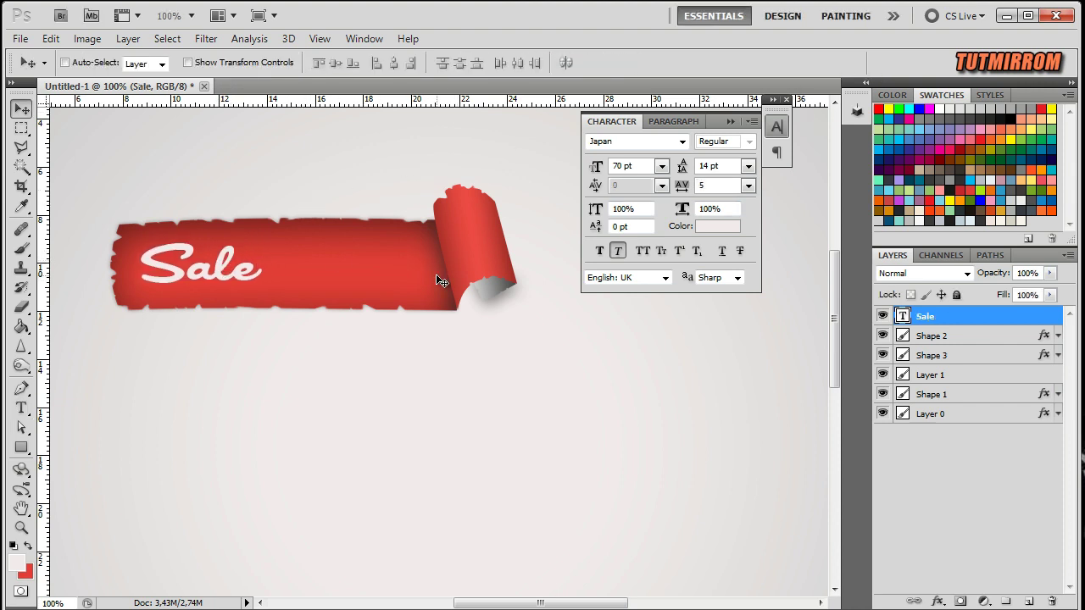
double_click(976, 315)
drag(591, 166, 488, 155)
click(513, 222)
Step: Set the drop shadow to distance 2 and size 3 with lower opacity, then apply it
key(Down)
key(Down)
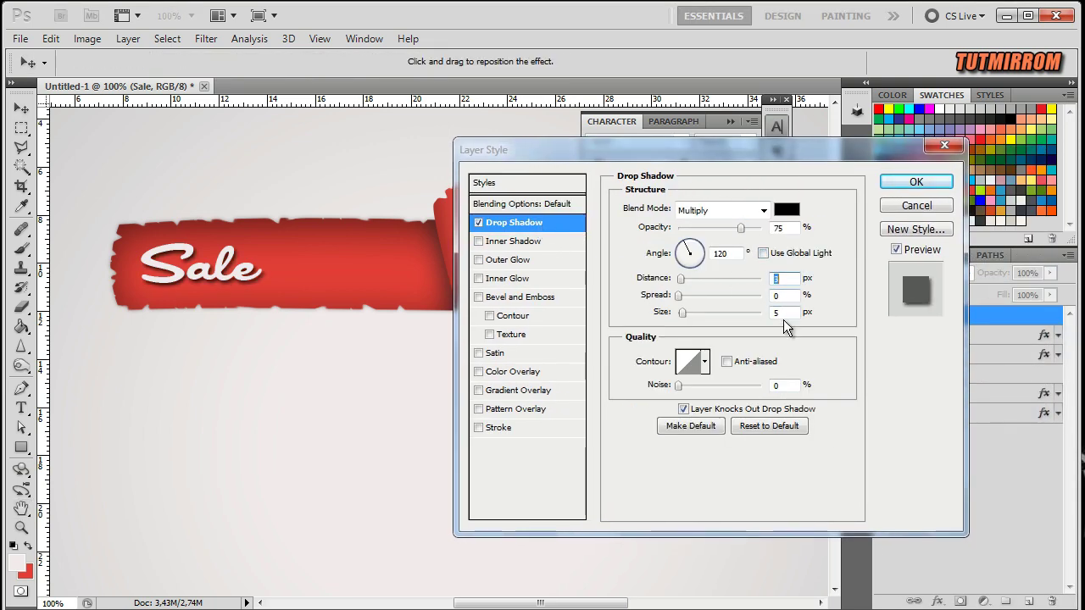
key(Down)
click(783, 312)
key(Down)
key(Down)
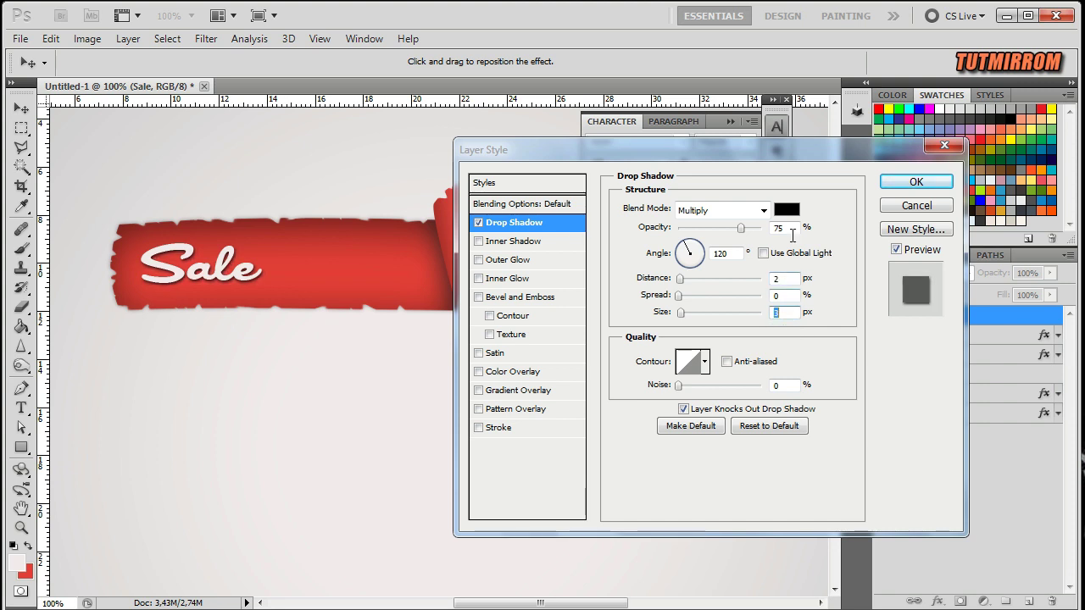
click(788, 229)
key(Down)
key(Down)
key(Down)
key(Down)
key(Down)
key(Down)
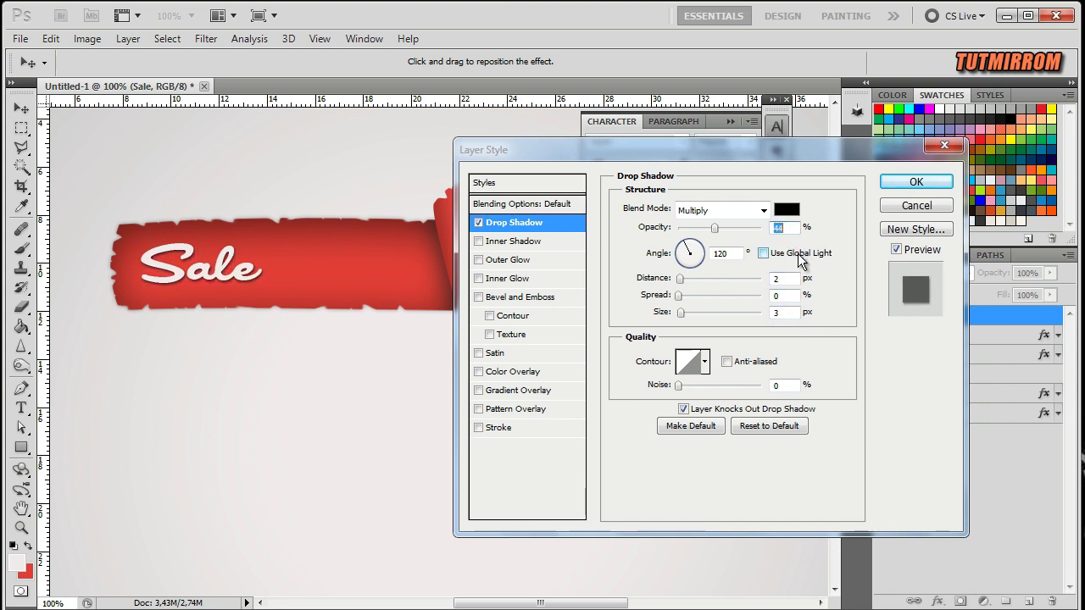
key(Down)
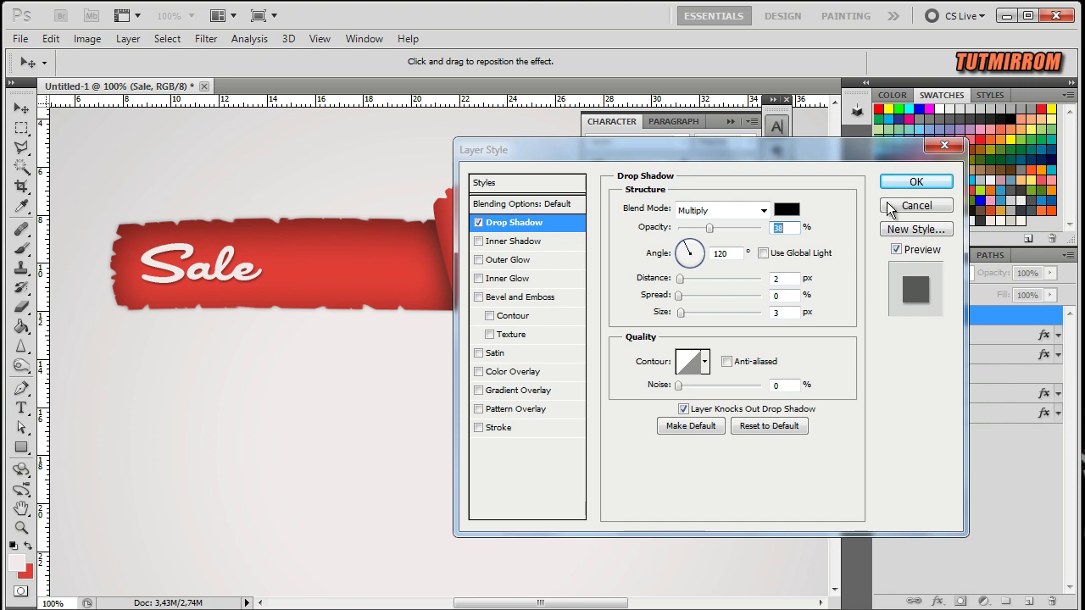
click(906, 181)
click(1057, 317)
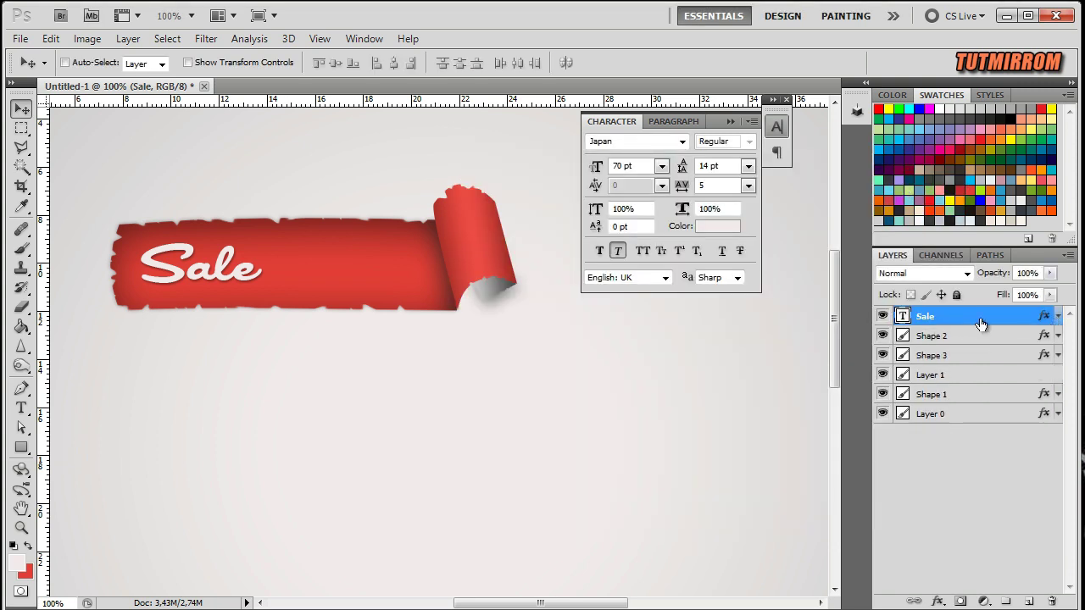
Step: Add a 'Best quality' text line on the banner in Franklin Gothic Medium
click(964, 335)
click(22, 409)
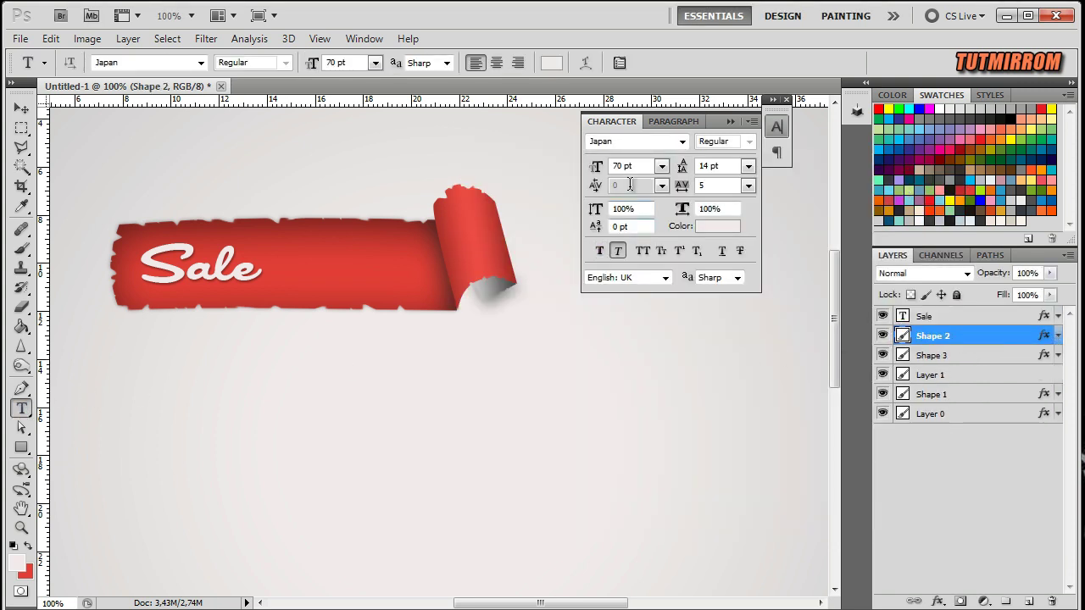
click(682, 142)
mouse_move(858, 166)
mouse_down()
mouse_move(850, 376)
mouse_move(844, 331)
mouse_up()
click(771, 294)
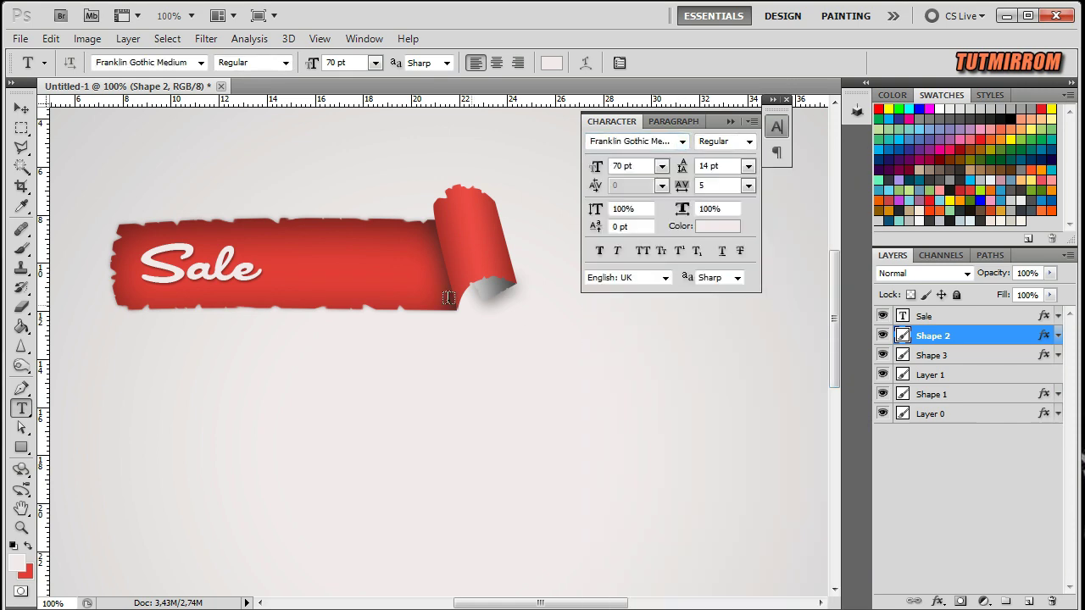
click(324, 251)
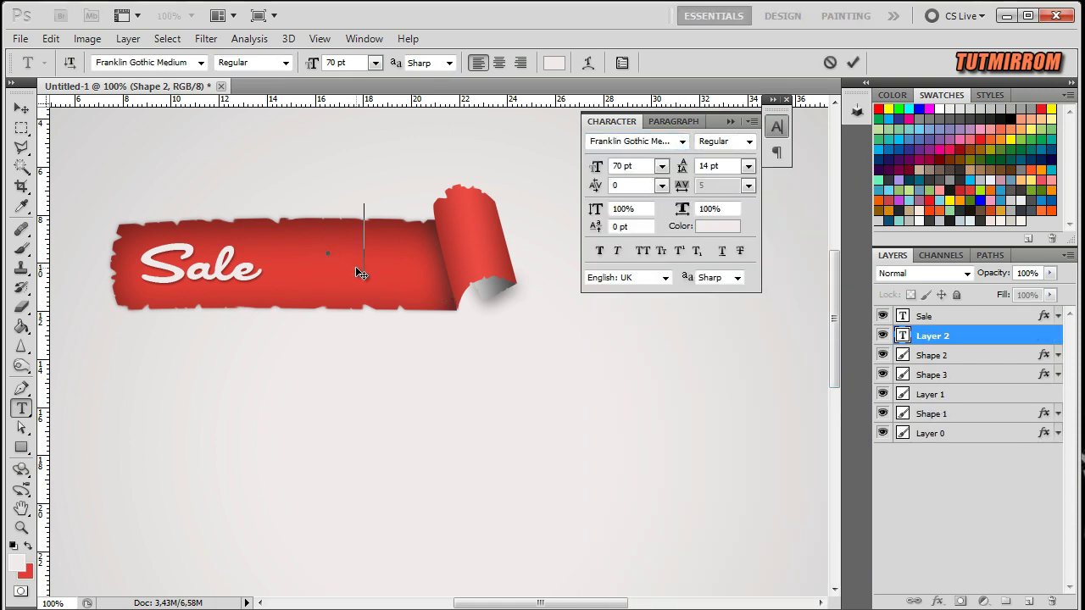
text(Best)
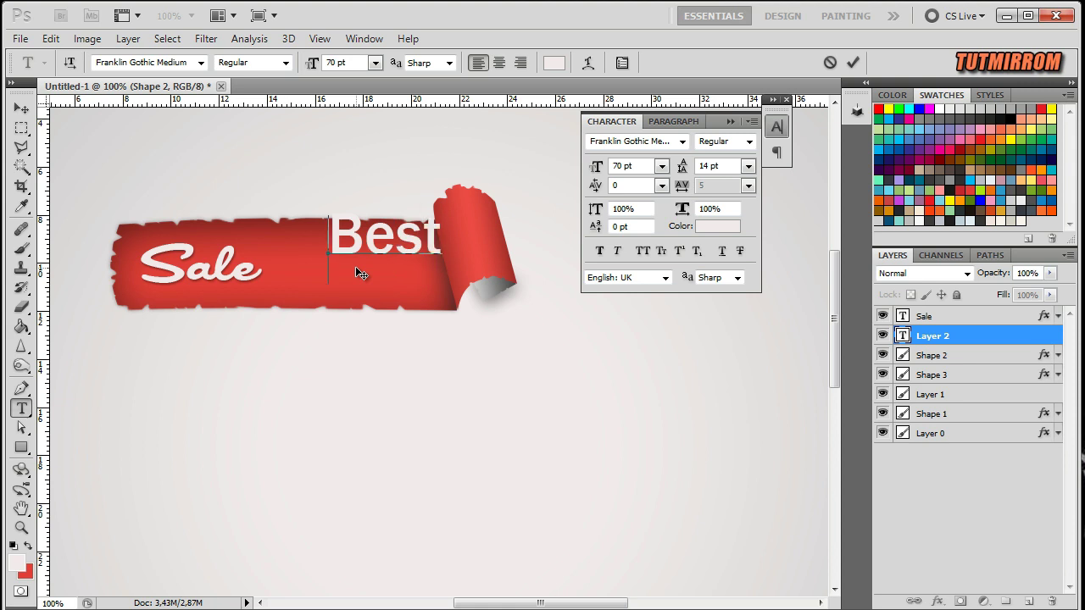
text( quality)
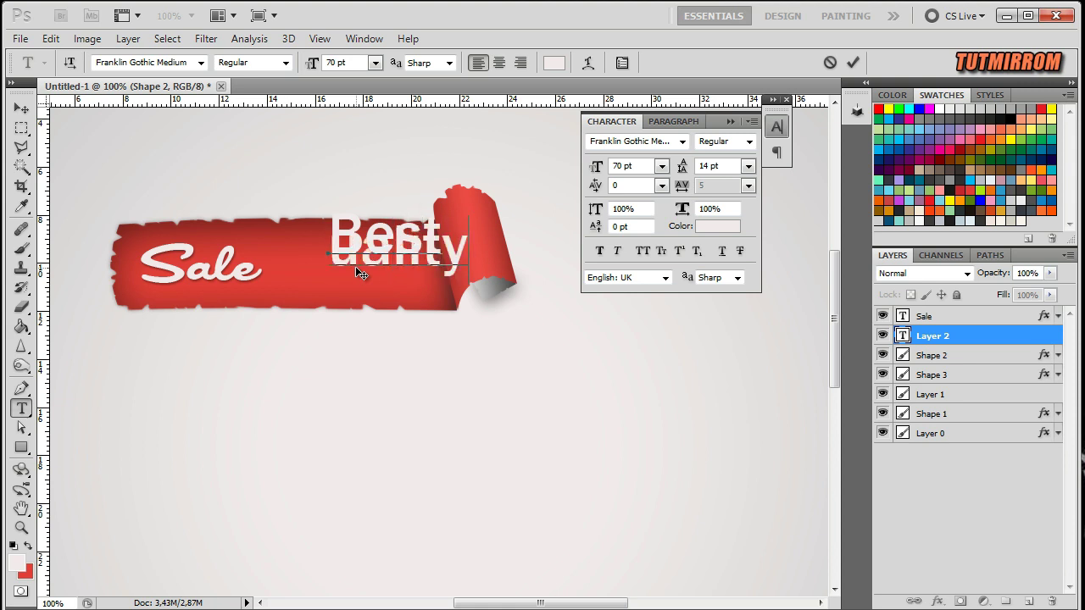
click(853, 62)
Step: Set the Best quality text to 30 pt size and 30 pt leading
click(747, 167)
click(735, 379)
click(748, 166)
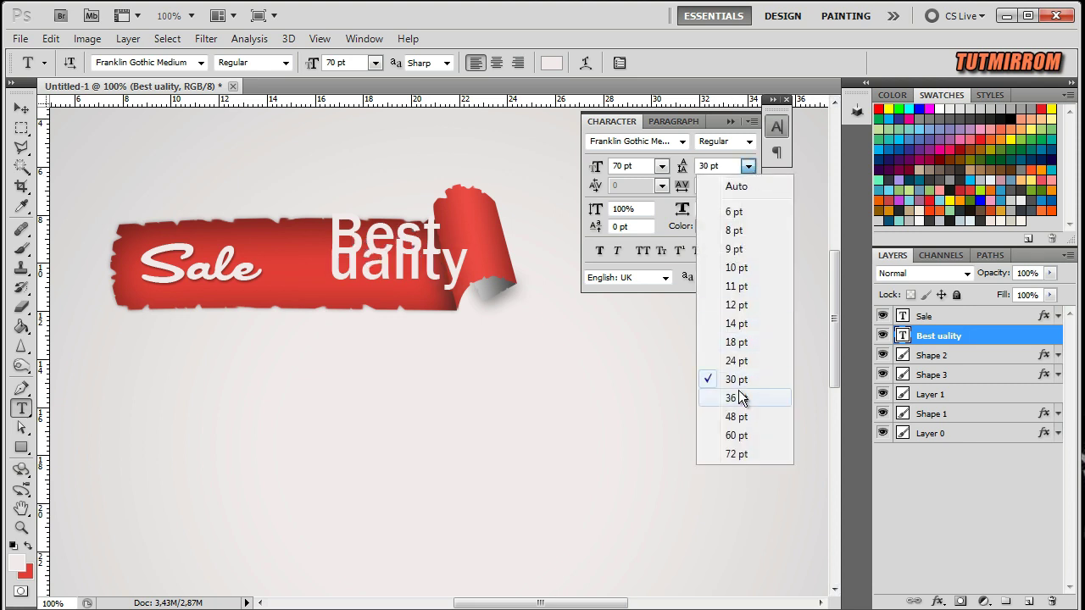
click(661, 166)
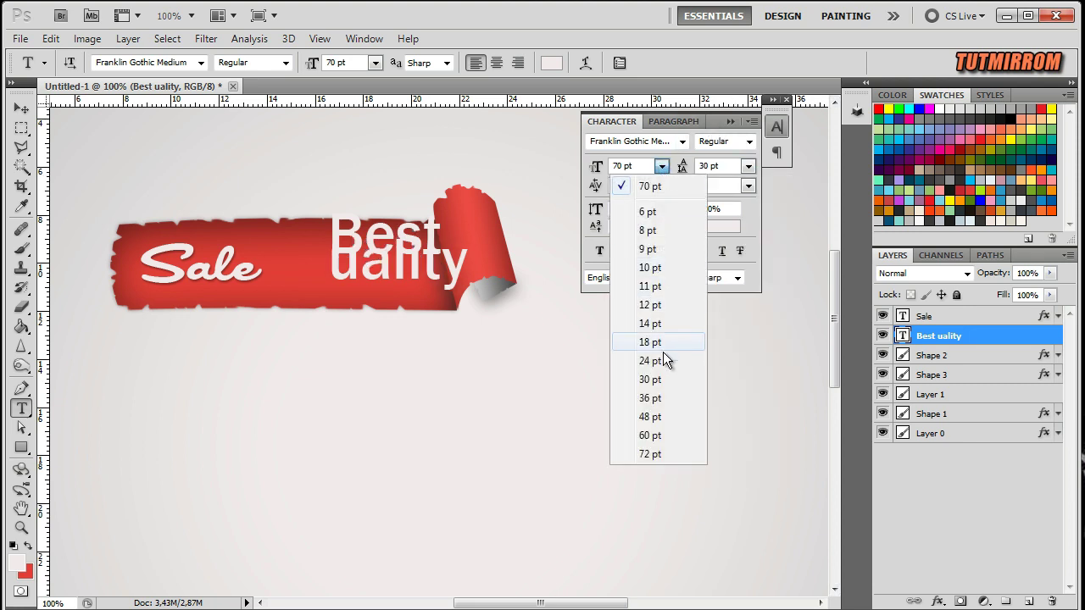
click(651, 379)
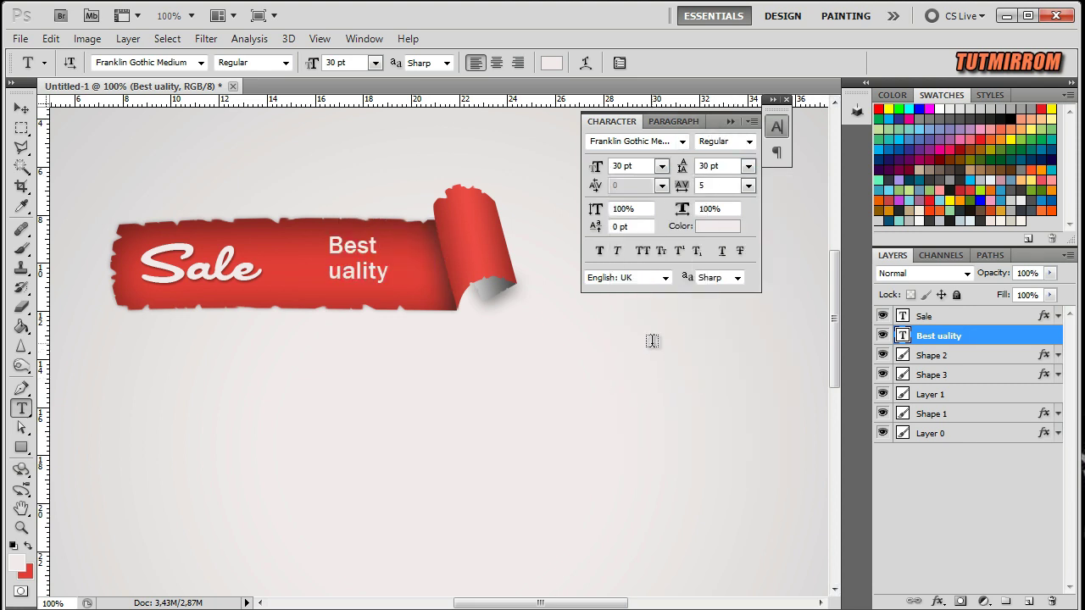
Step: Insert the missing 'Q' so the text reads 'Best Quality'
double_click(902, 336)
click(335, 278)
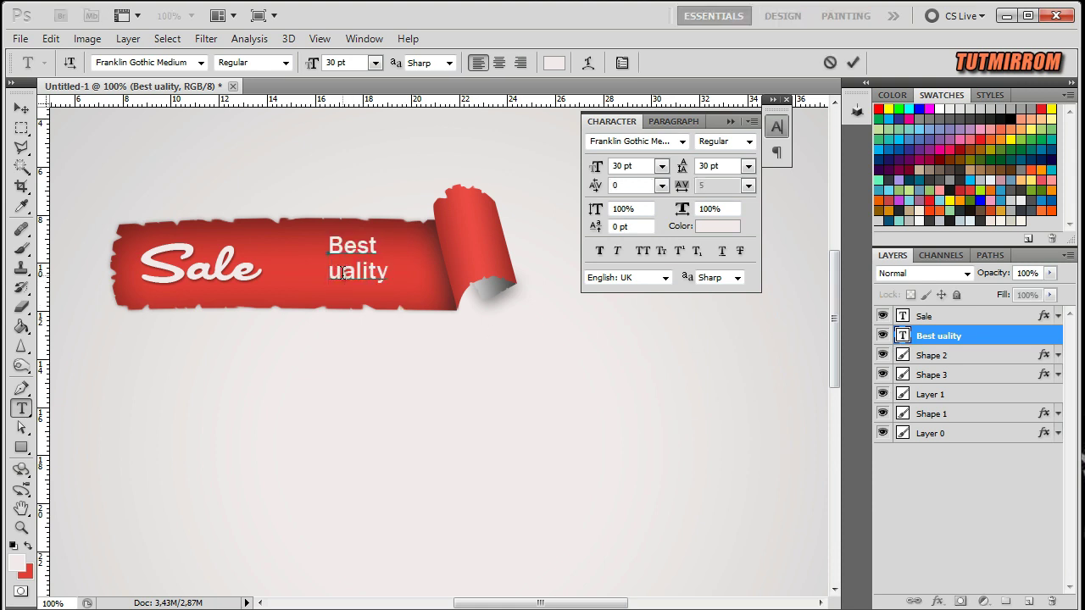
text(Q)
click(851, 62)
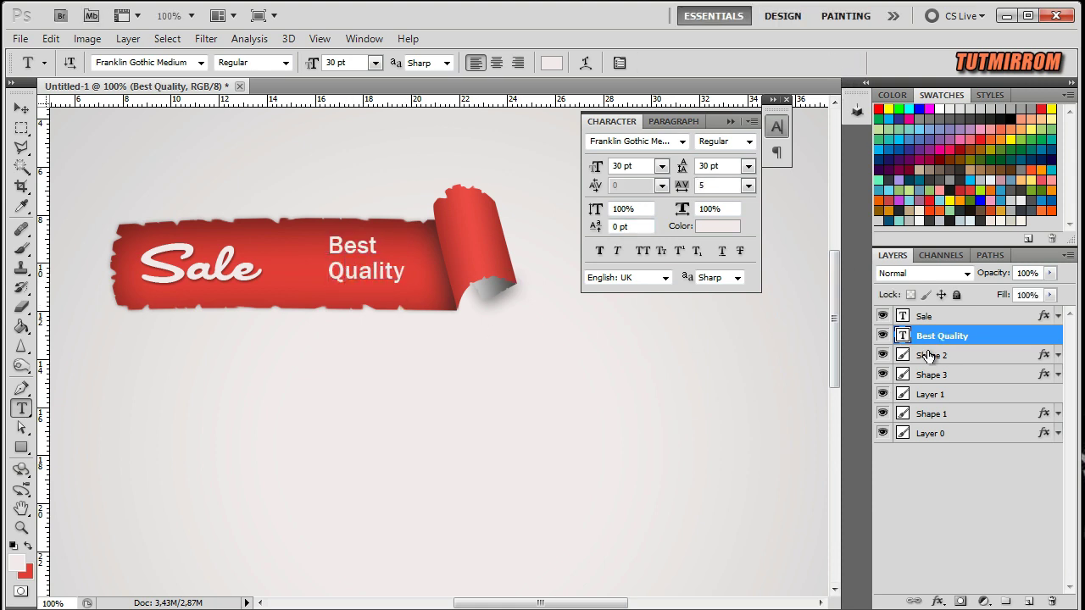
click(932, 320)
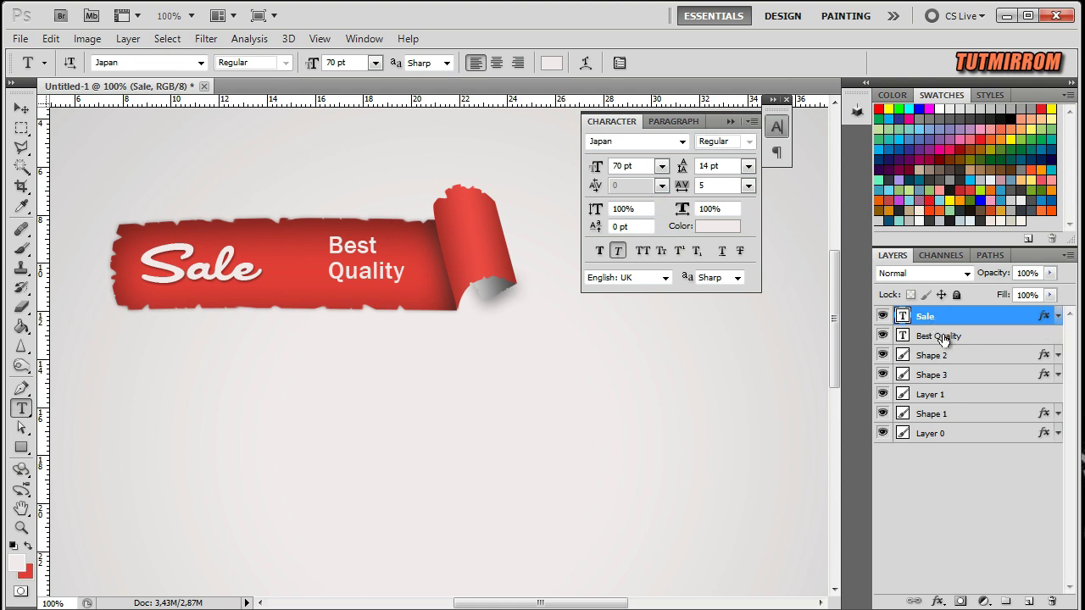
Step: Try a 29 pt size on both texts, then undo it and select only Best Quality
shift+click(944, 337)
click(623, 165)
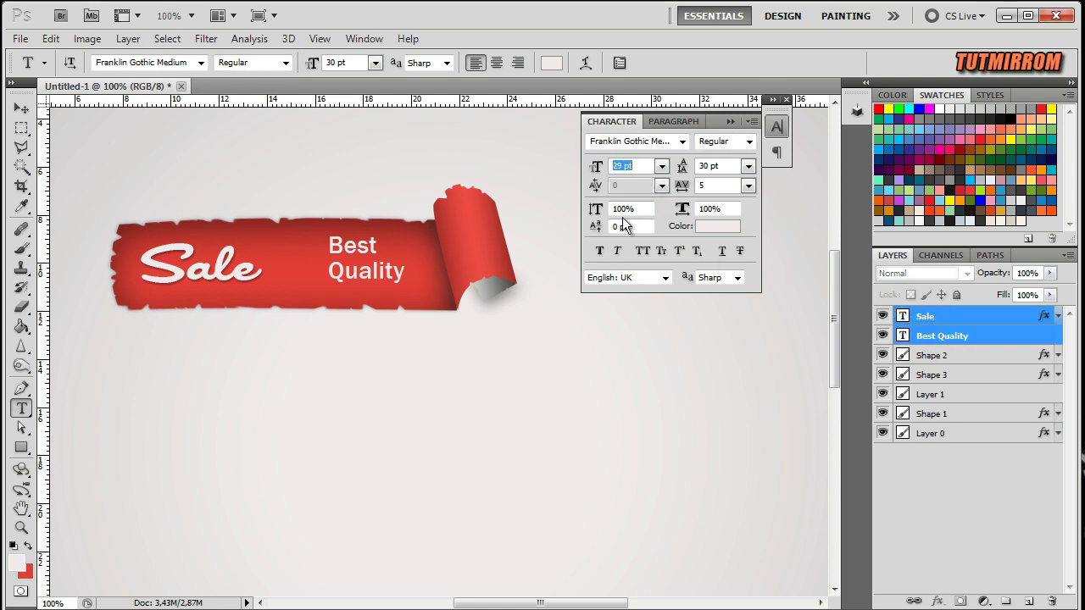
key(Return)
key(ctrl+z)
ctrl+click(914, 316)
Step: Set Best Quality tracking to -5 and leading to 26 pt
click(748, 185)
click(739, 299)
click(750, 167)
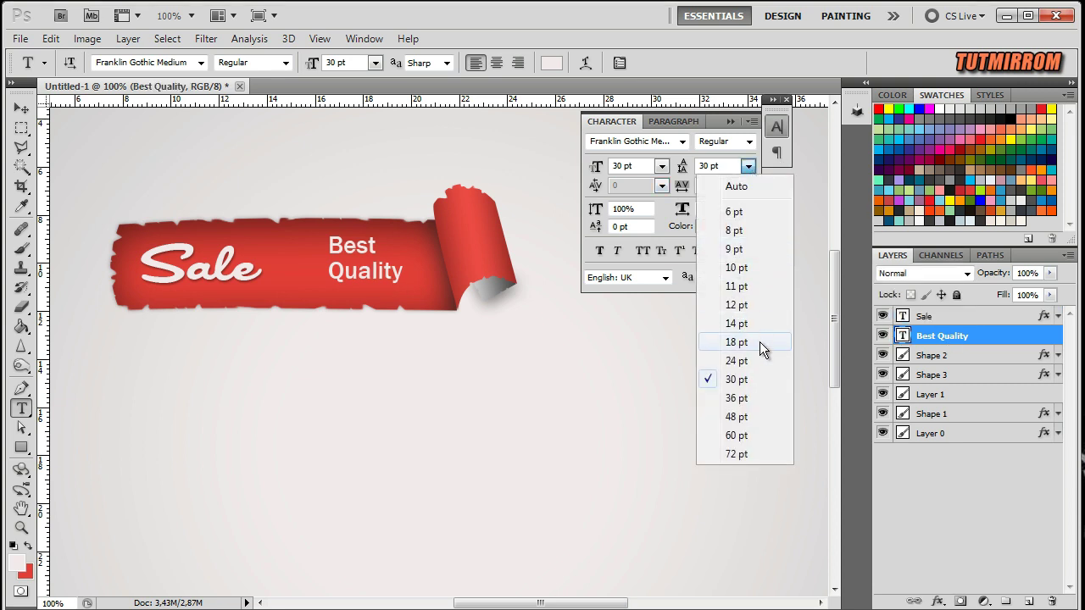
click(754, 356)
text(26)
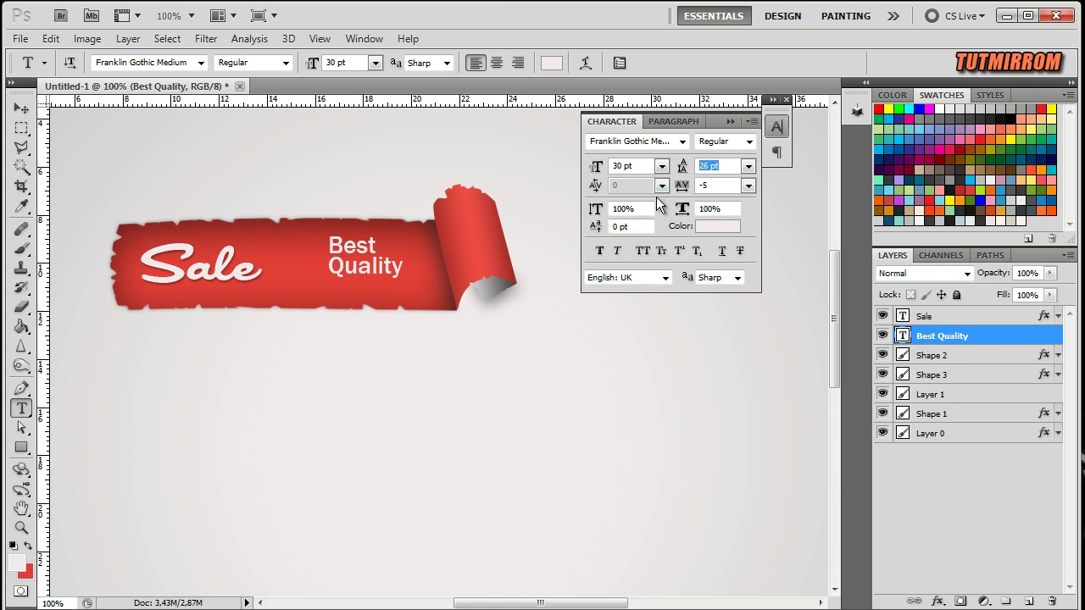
Step: Nudge Best Quality slightly left and down, and add a new empty layer above Sale
click(19, 109)
drag(375, 268, 370, 273)
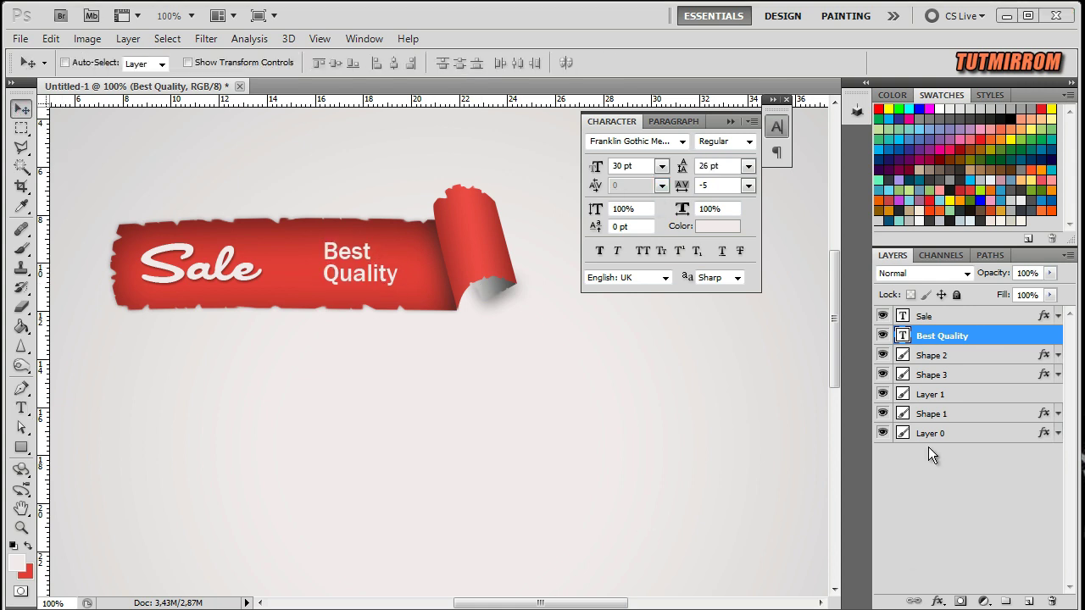
click(926, 315)
click(1028, 602)
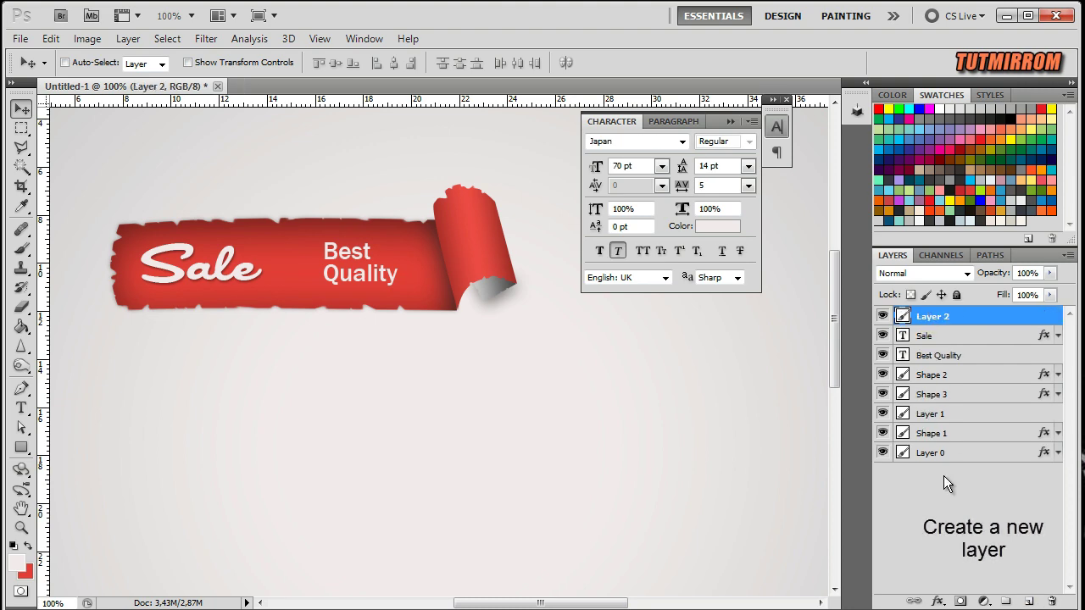
Step: Load the Square Brushes set and choose the 12 px square brush
click(21, 248)
click(55, 249)
click(89, 63)
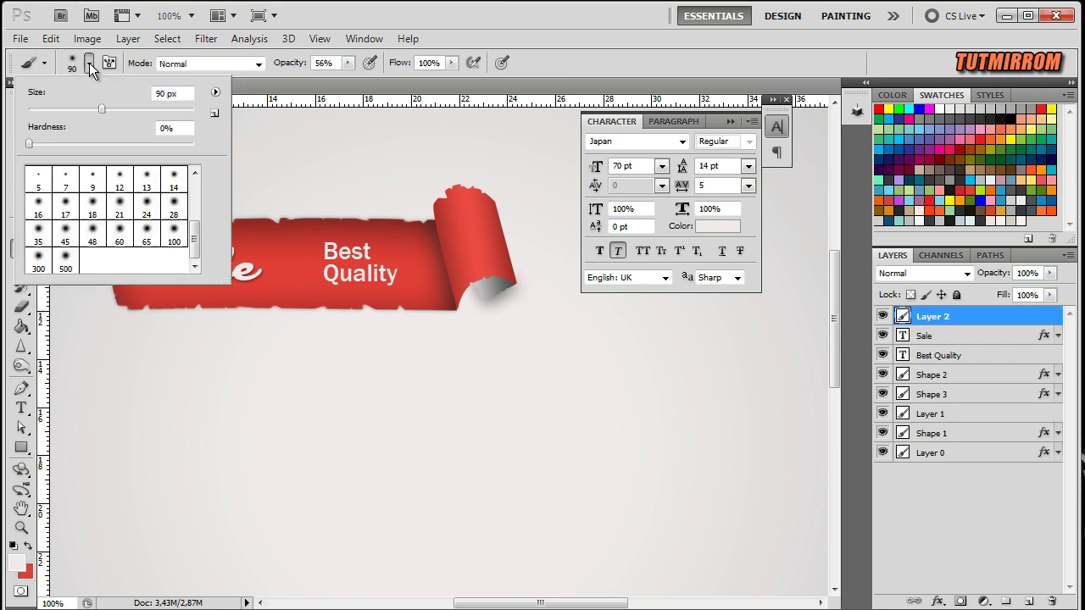
drag(196, 233, 195, 180)
click(215, 92)
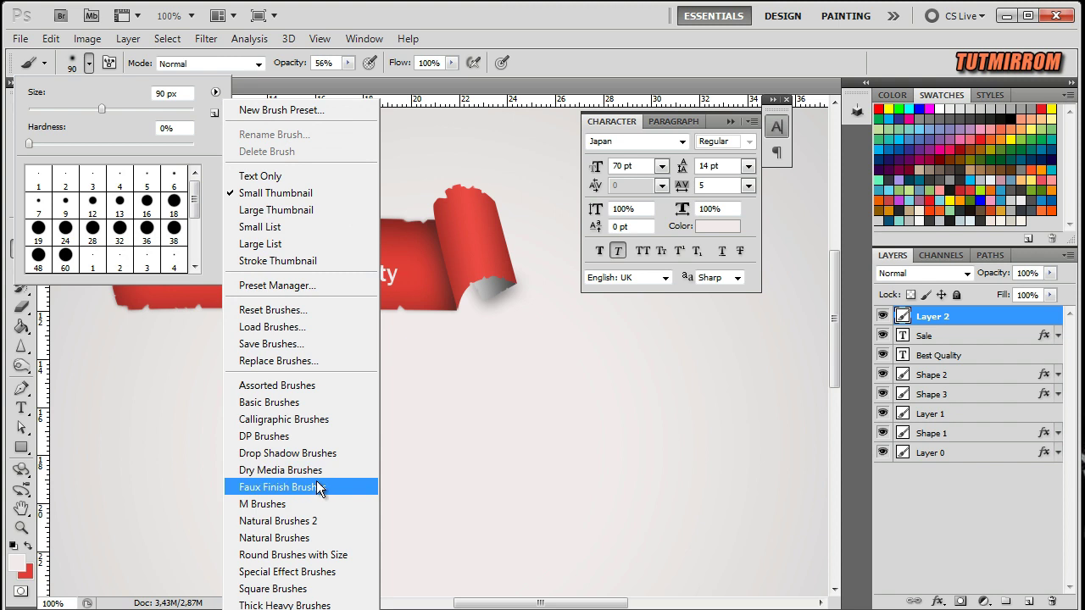
click(319, 590)
click(480, 320)
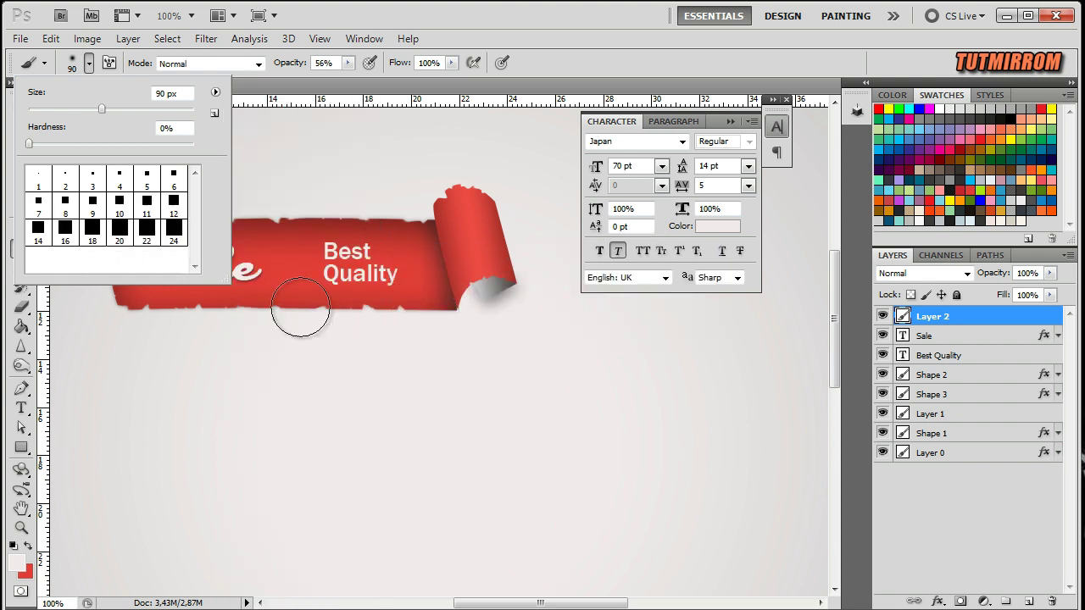
click(176, 207)
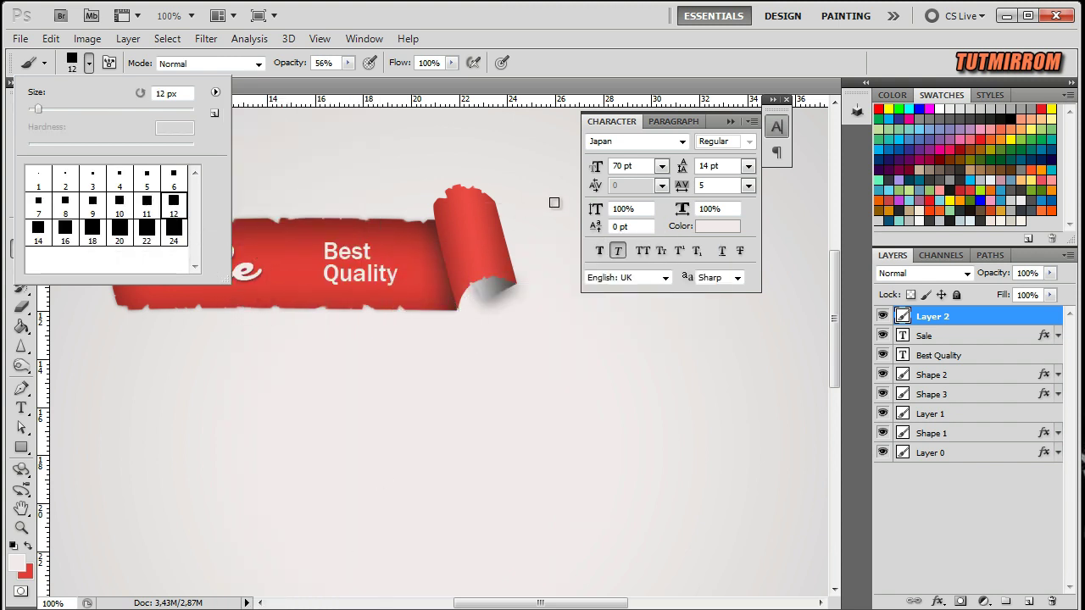
click(780, 115)
Step: Set the square brush to 2 px size with 165% spacing
key(F5)
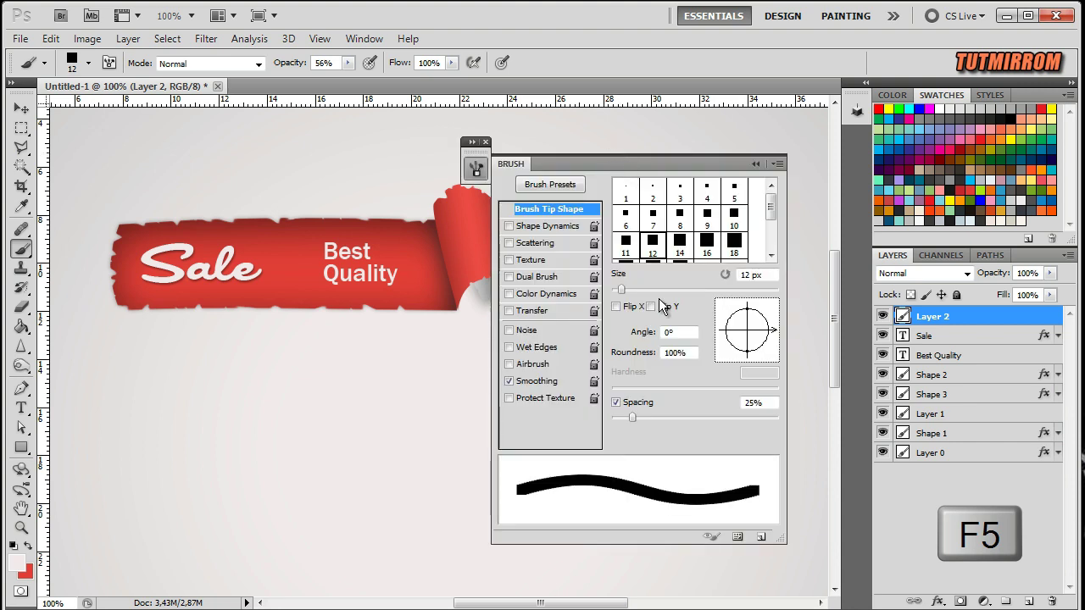
drag(632, 417, 720, 428)
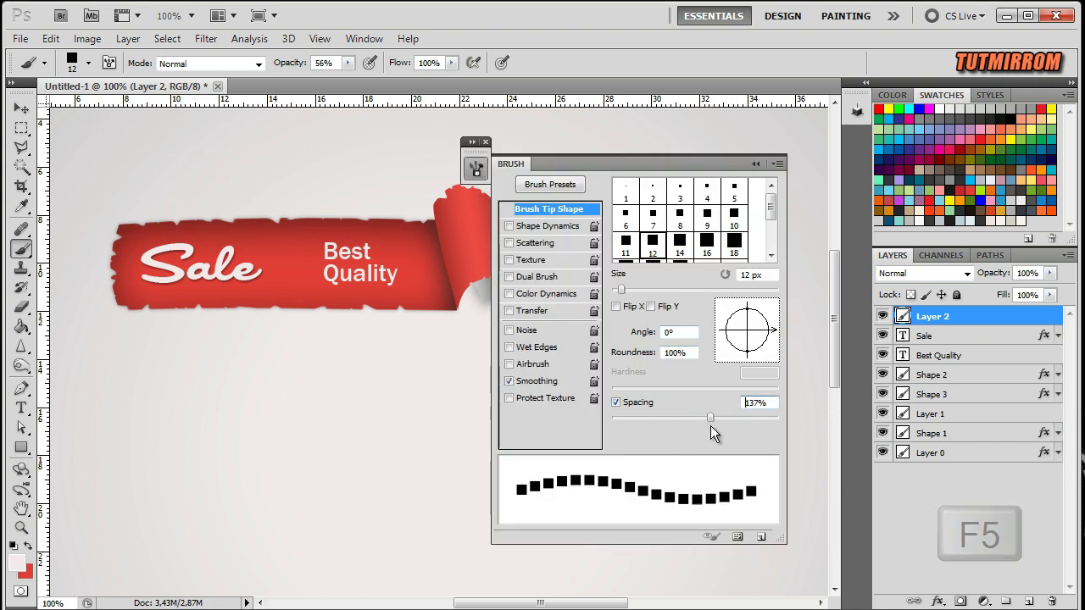
key(Up)
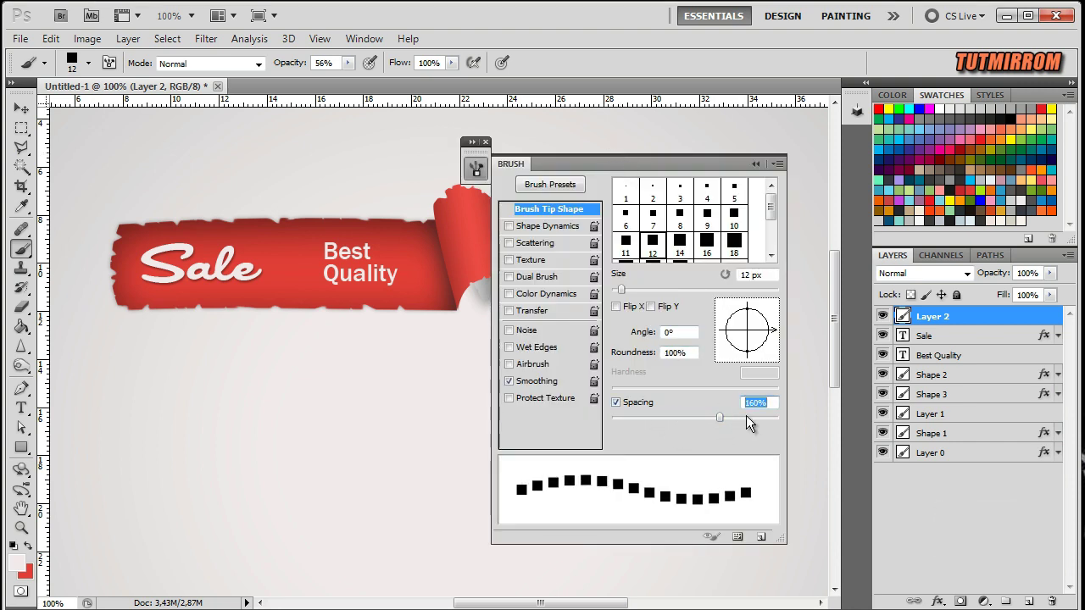
click(750, 275)
key(Down)
key(Down)
key(Down)
key(Down)
key(Down)
key(Down)
key(Down)
key(Down)
key(Down)
key(Up)
key(Up)
key(Up)
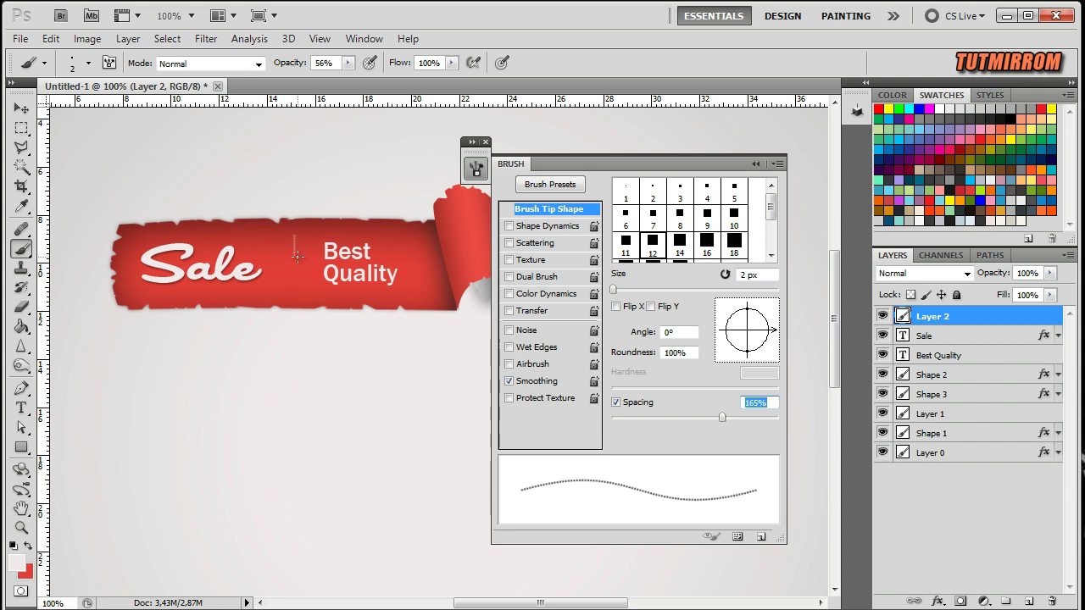
Step: Paint the dotted divider between Sale and Best Quality, then close the Brush panel
drag(313, 289, 350, 285)
drag(288, 67, 342, 106)
key(v)
click(779, 165)
click(810, 320)
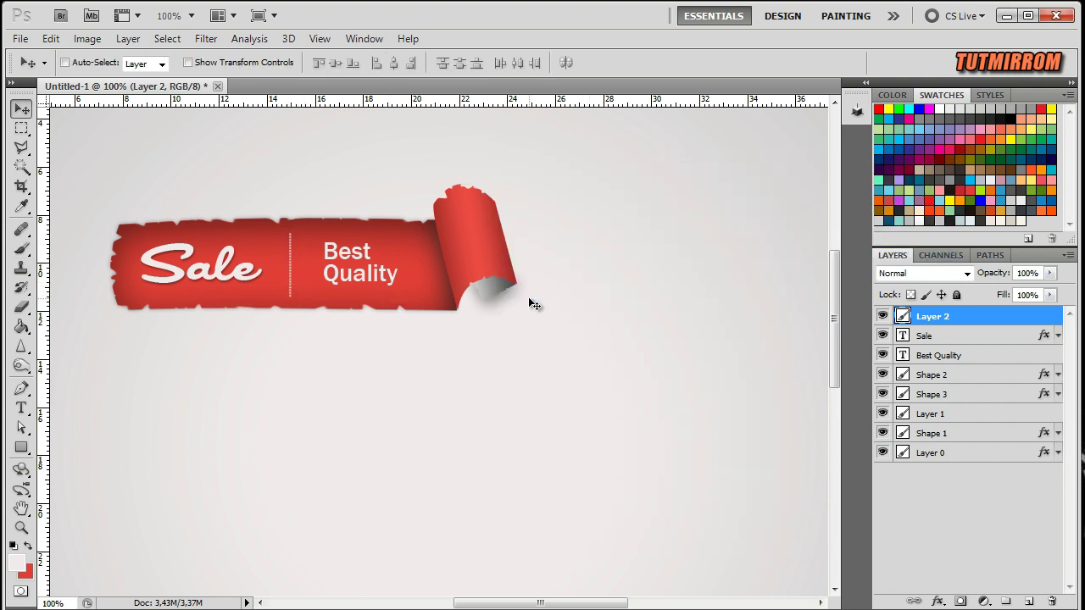
Step: Nudge the divider slightly right and Best Quality slightly left
key(Right)
key(Right)
click(967, 355)
key(Left)
key(Left)
key(Left)
key(Left)
key(Left)
key(Left)
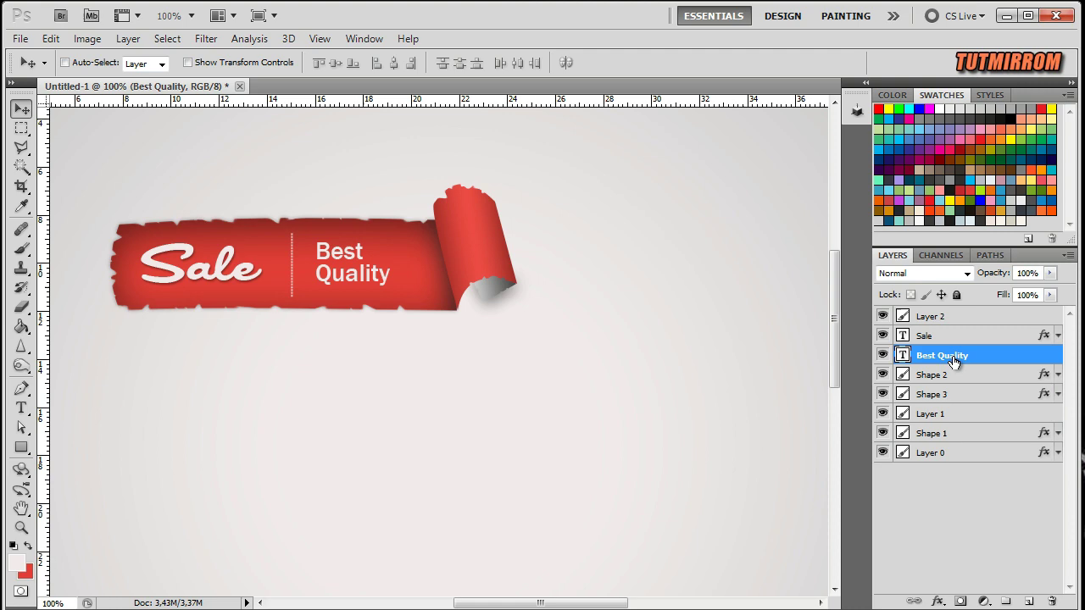
right_click(954, 334)
click(949, 322)
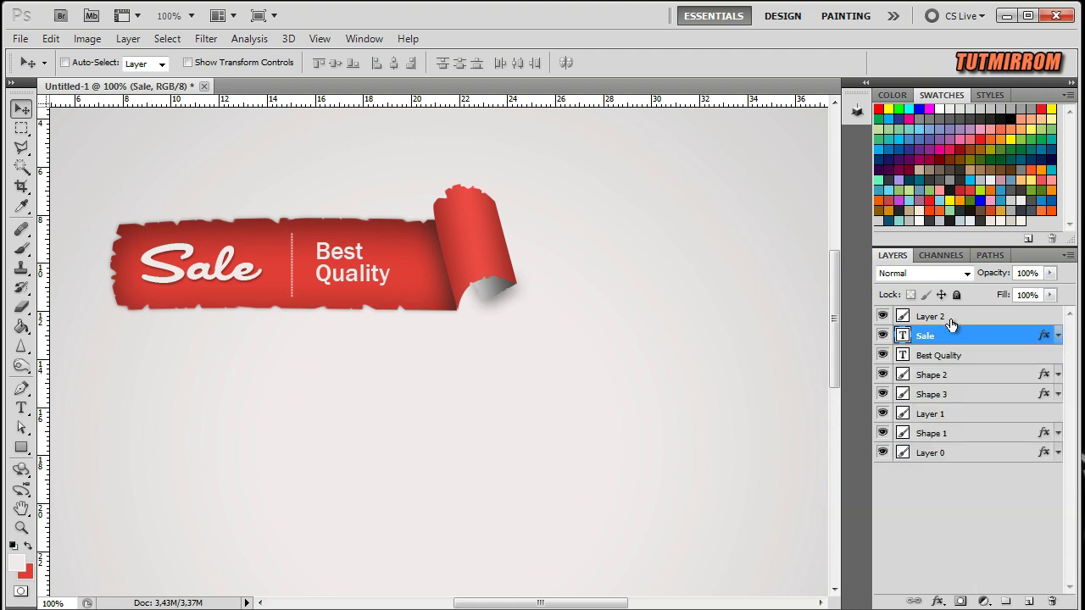
Step: Copy Sale's drop shadow onto Best Quality and select all banner layers from Layer 2 to Shape 1
click(127, 45)
mouse_move(151, 133)
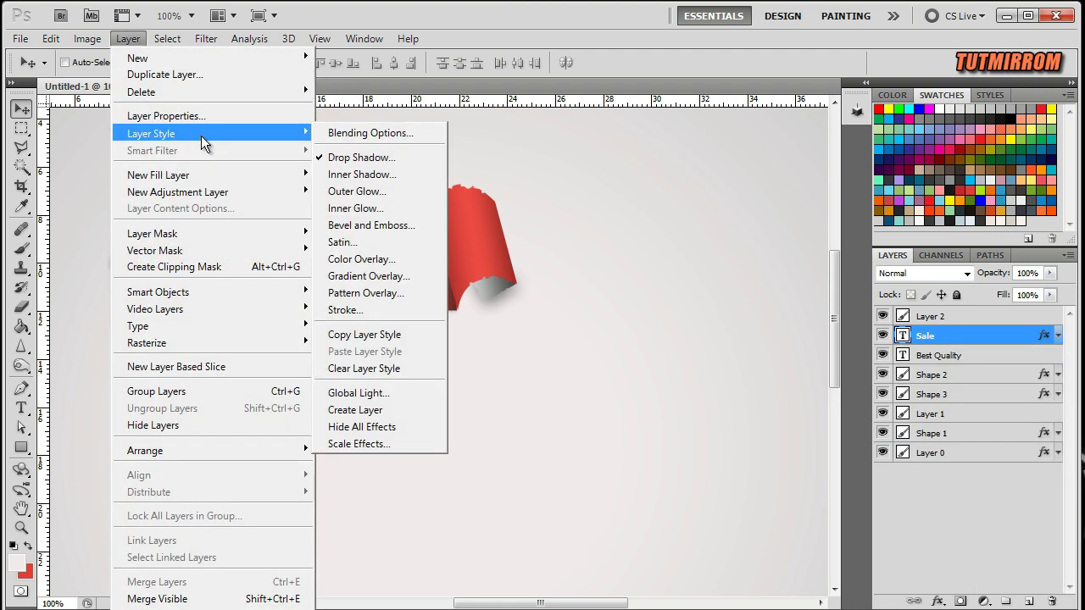
click(394, 337)
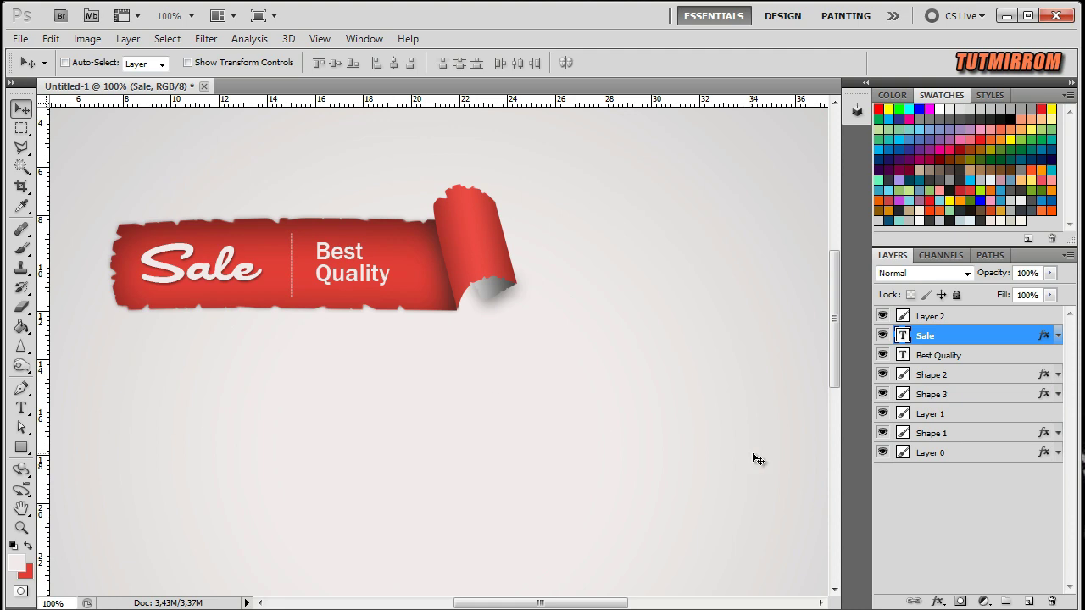
click(939, 356)
click(128, 38)
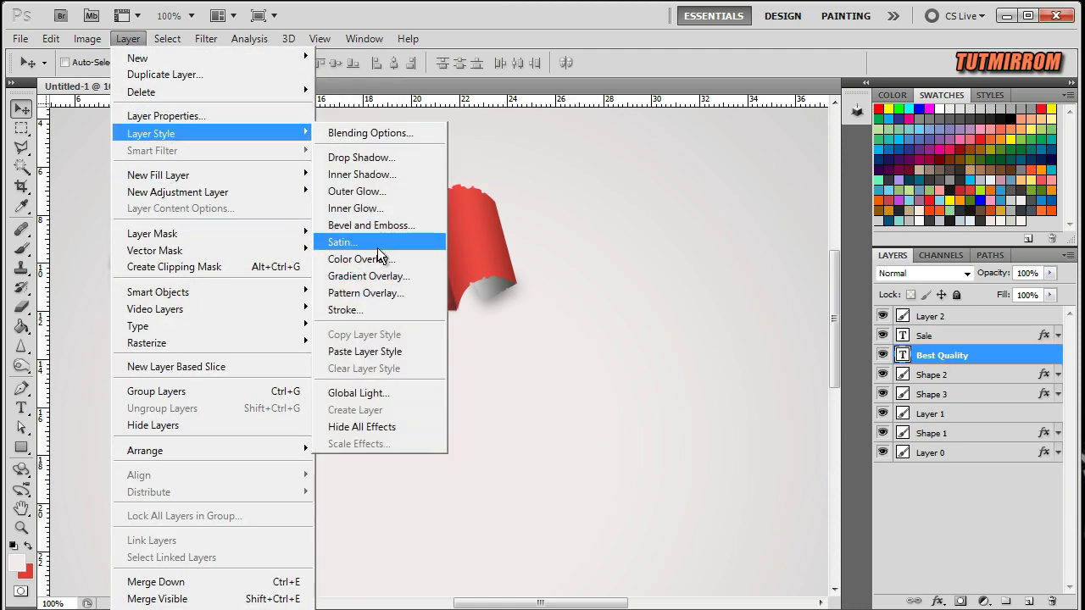
click(374, 352)
click(1058, 357)
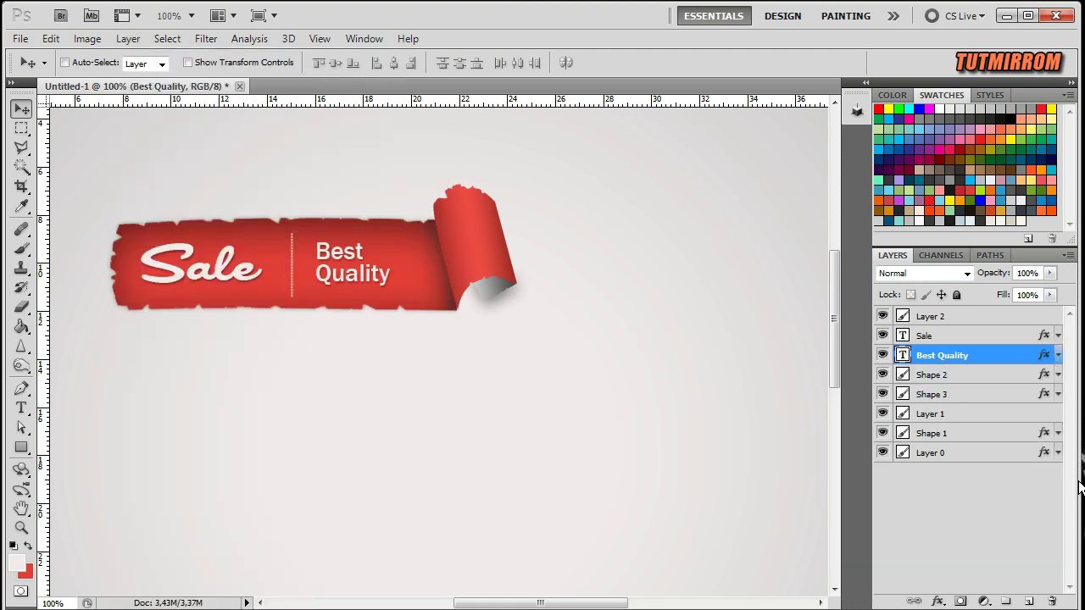
click(950, 433)
shift+click(937, 316)
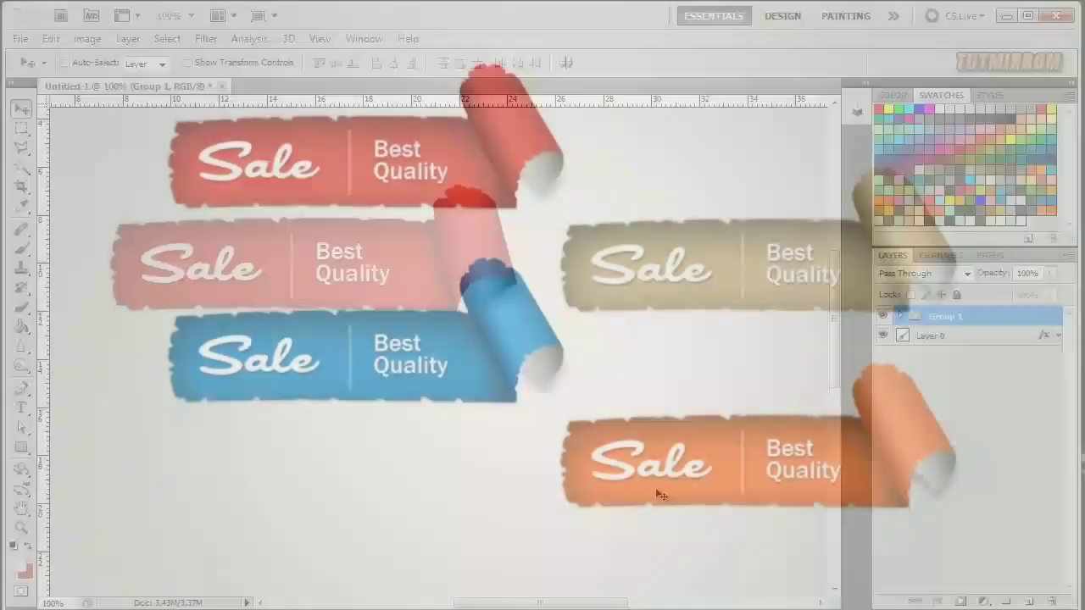